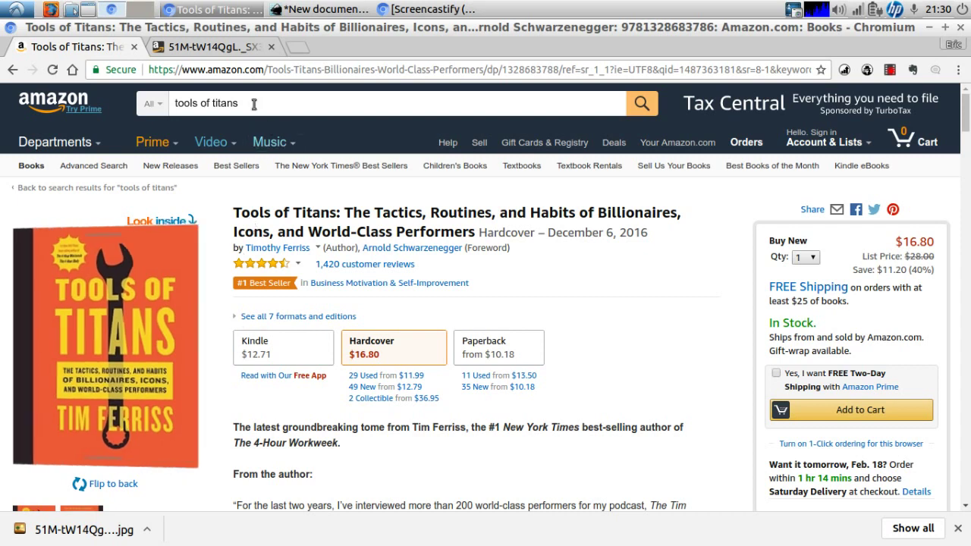
Compare the Tools of Titans product page with the separately opened full-size cover image in the browser
click(217, 47)
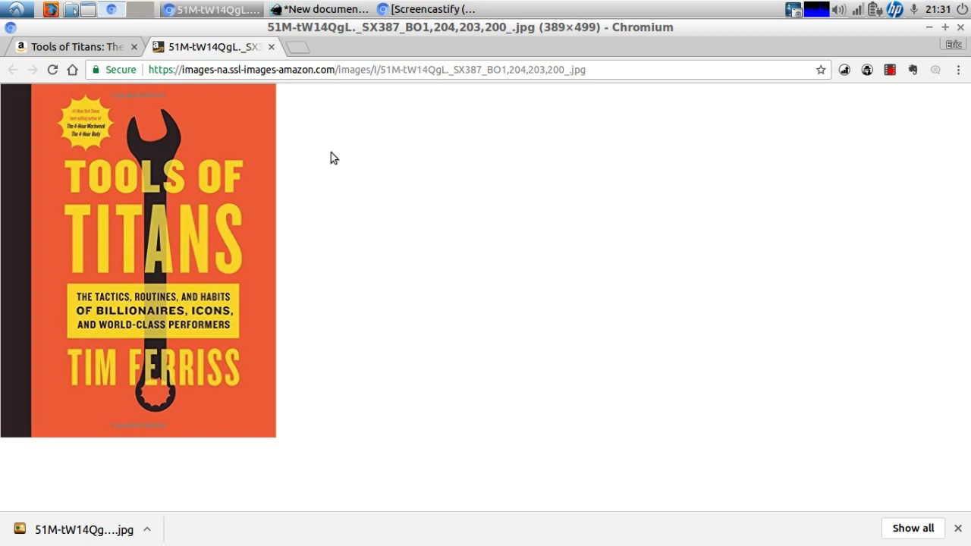
click(93, 47)
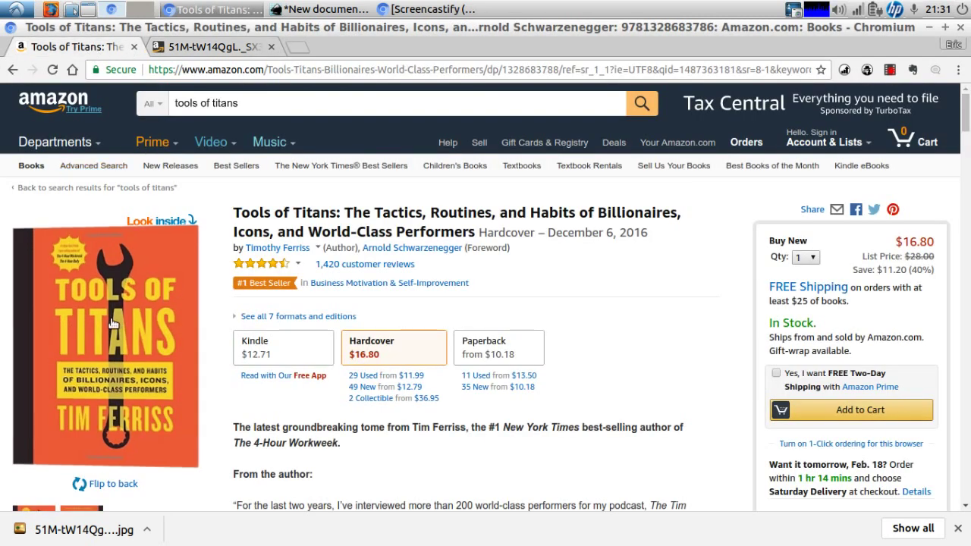
click(190, 48)
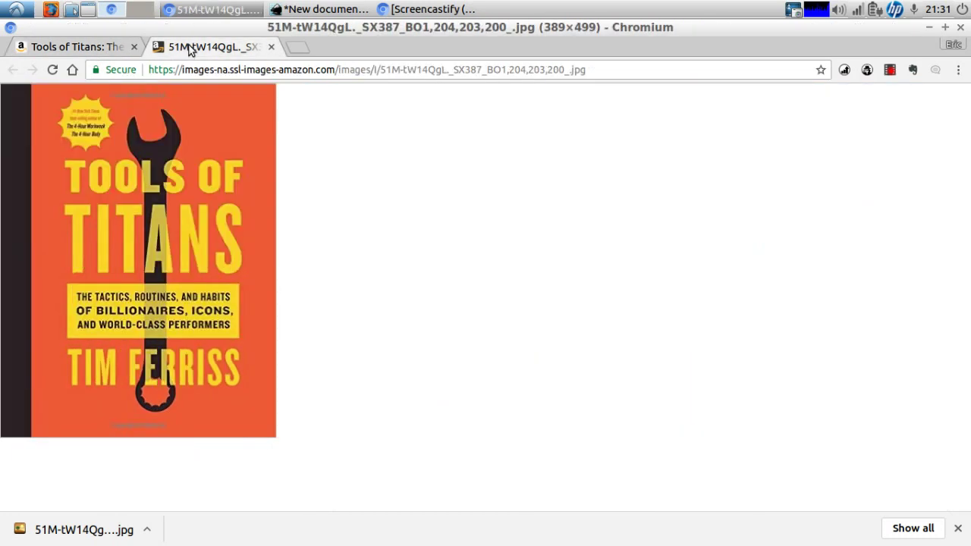
Switch to Inkscape, move the cover image aside to check the page size in the document properties, and place it back over the page
click(322, 10)
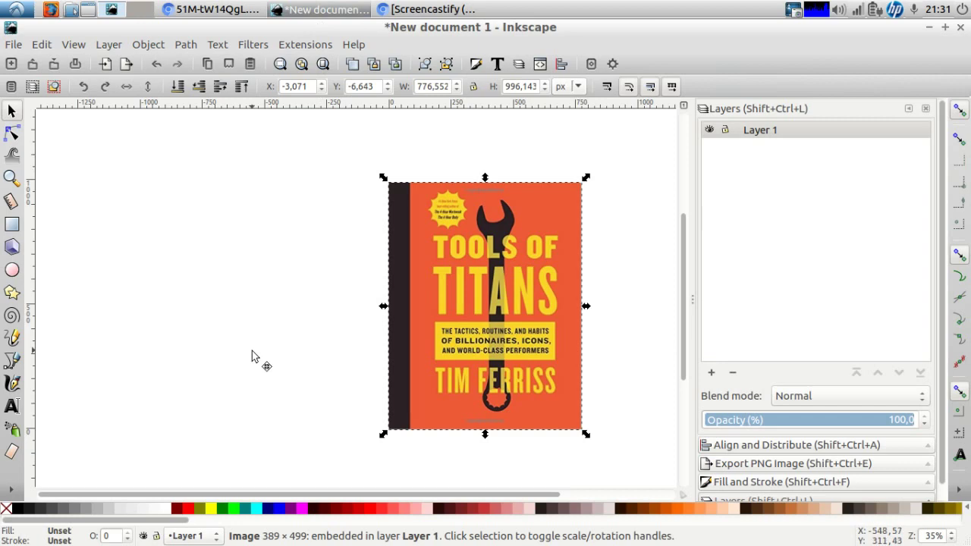
drag(477, 278, 245, 273)
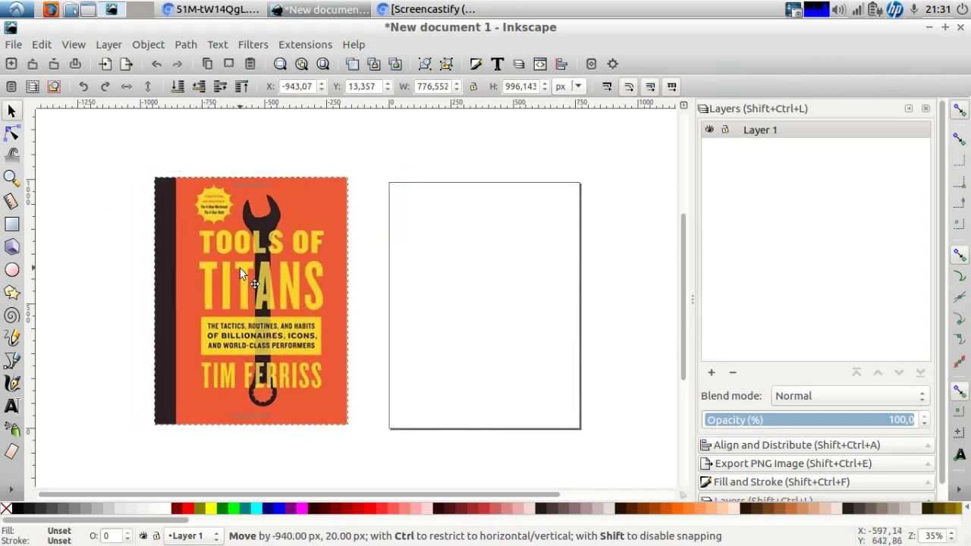
click(592, 66)
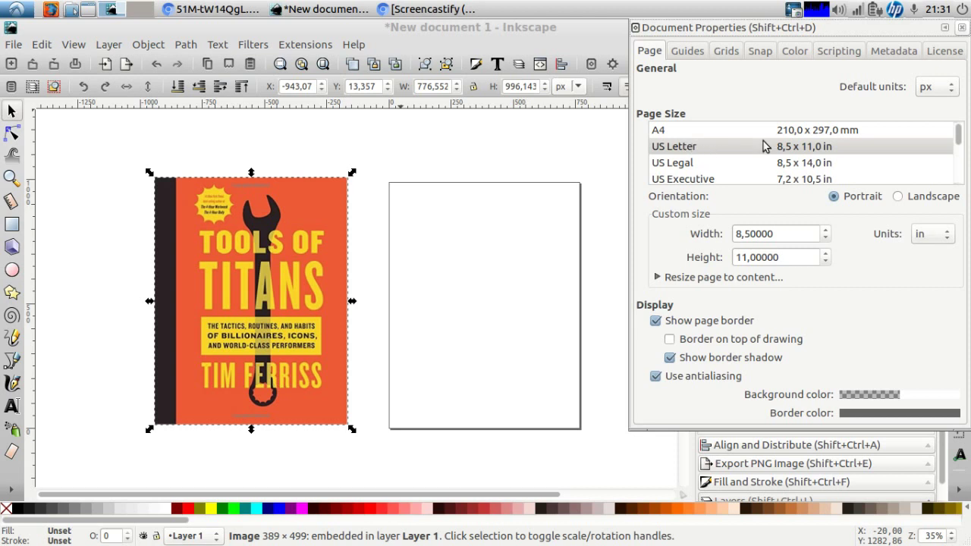
click(962, 28)
drag(234, 242, 479, 252)
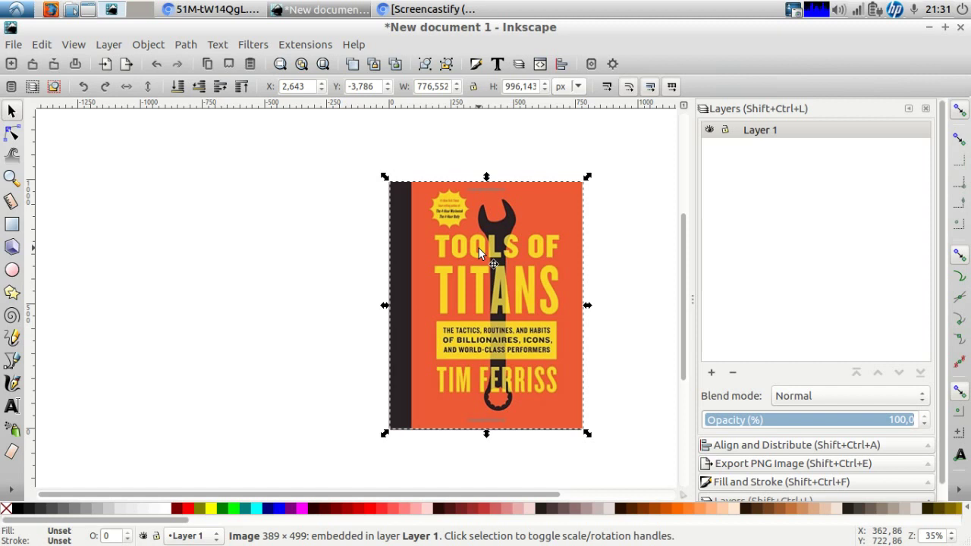
click(12, 132)
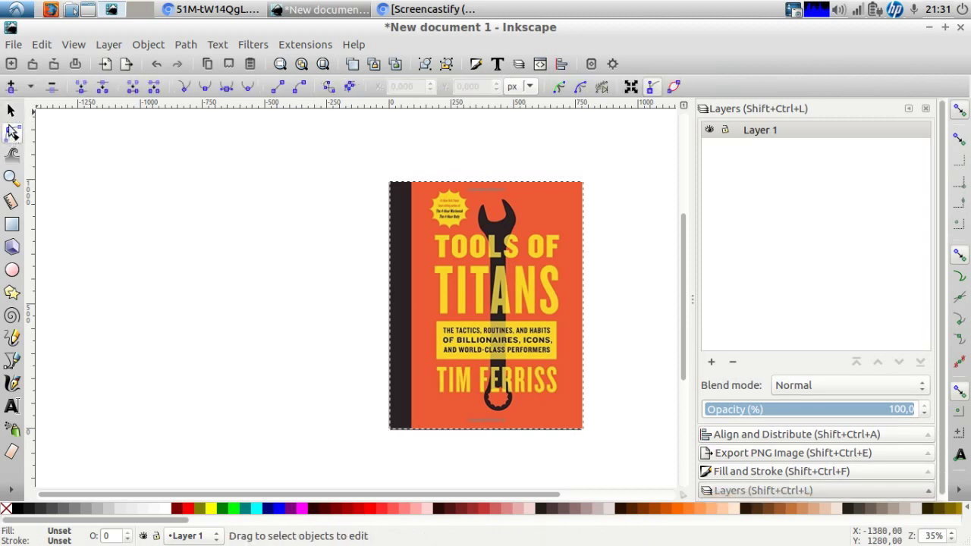
click(10, 113)
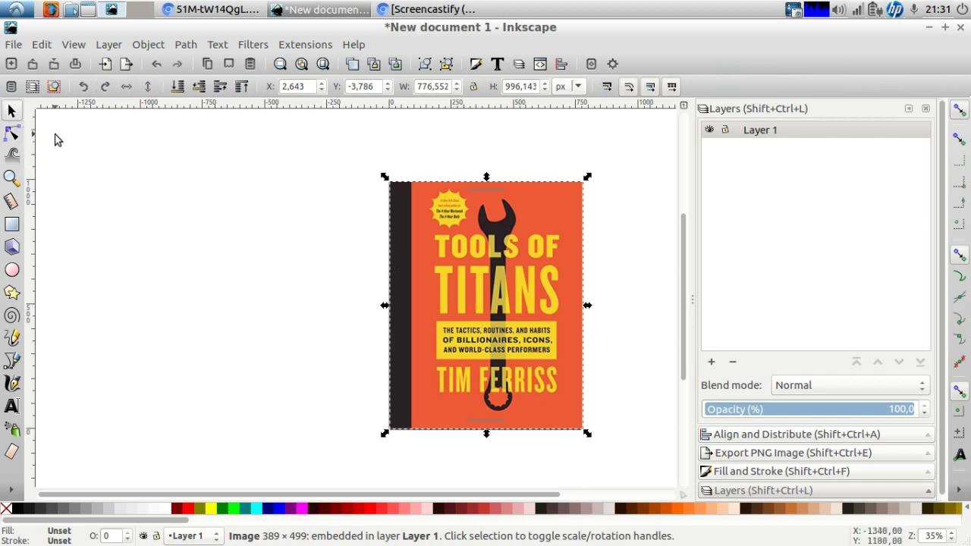
click(8, 135)
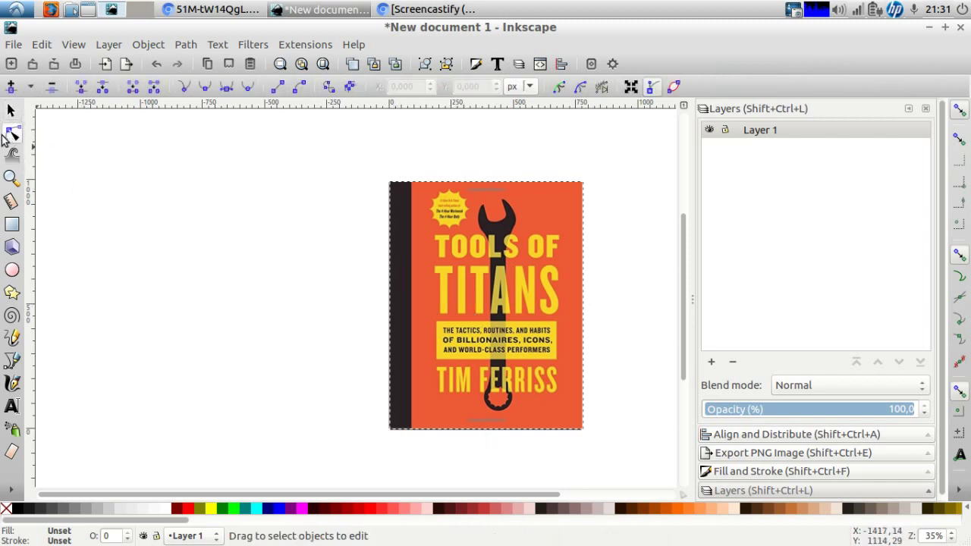
key(Escape)
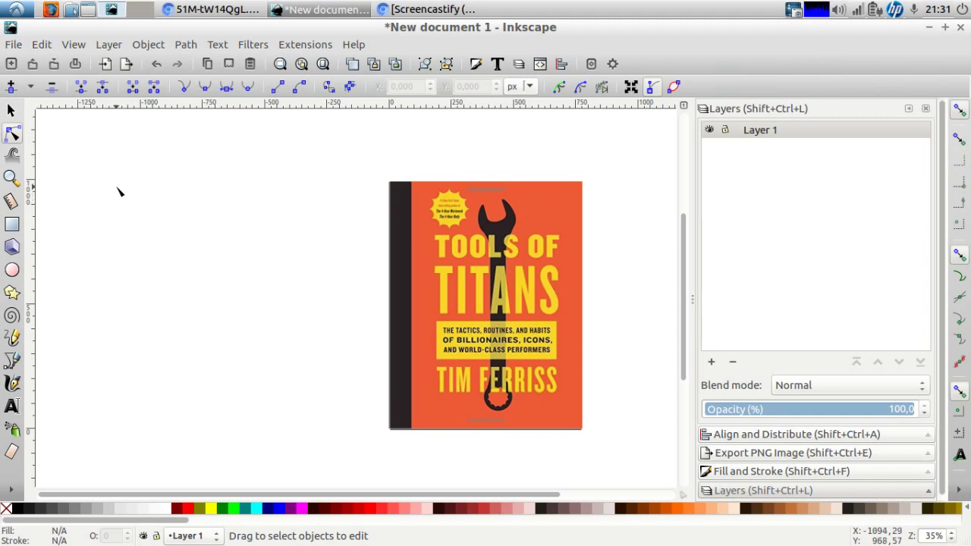
click(11, 111)
click(12, 133)
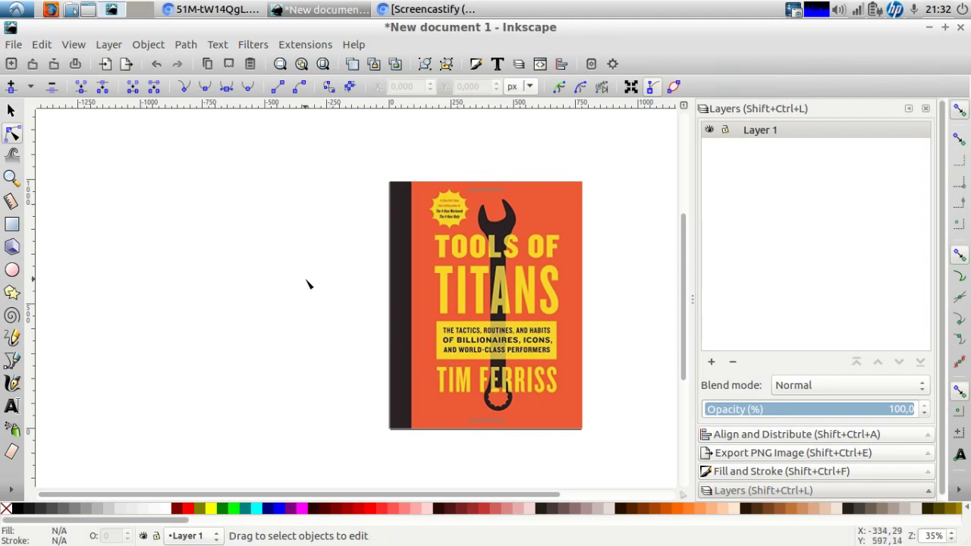
key(s)
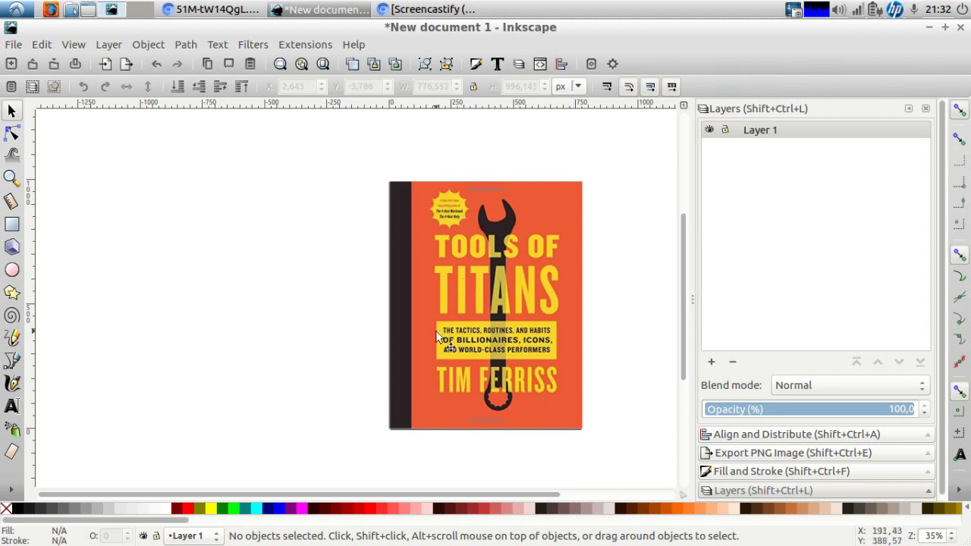
click(421, 355)
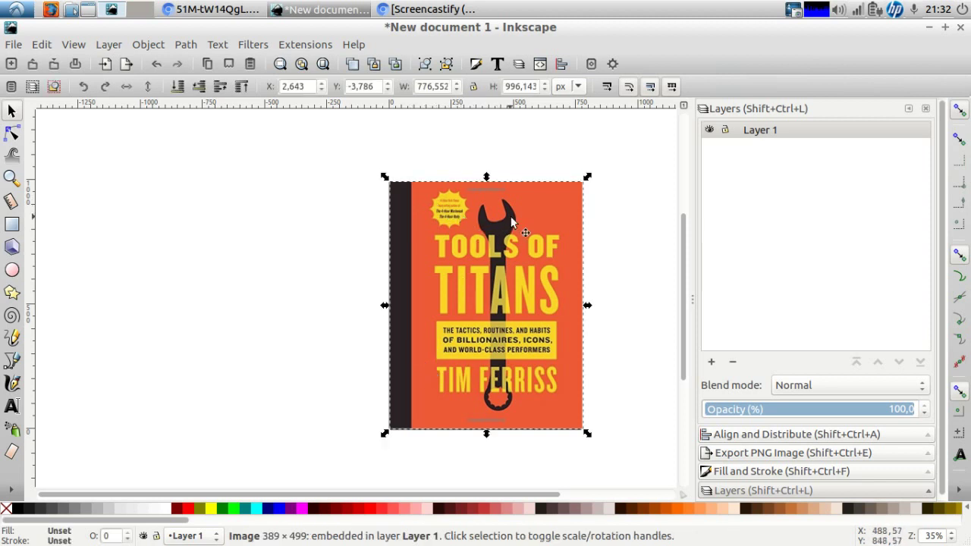
Draw a rectangle about 777 × 996 px over the whole book cover and move it partly off the image
click(13, 227)
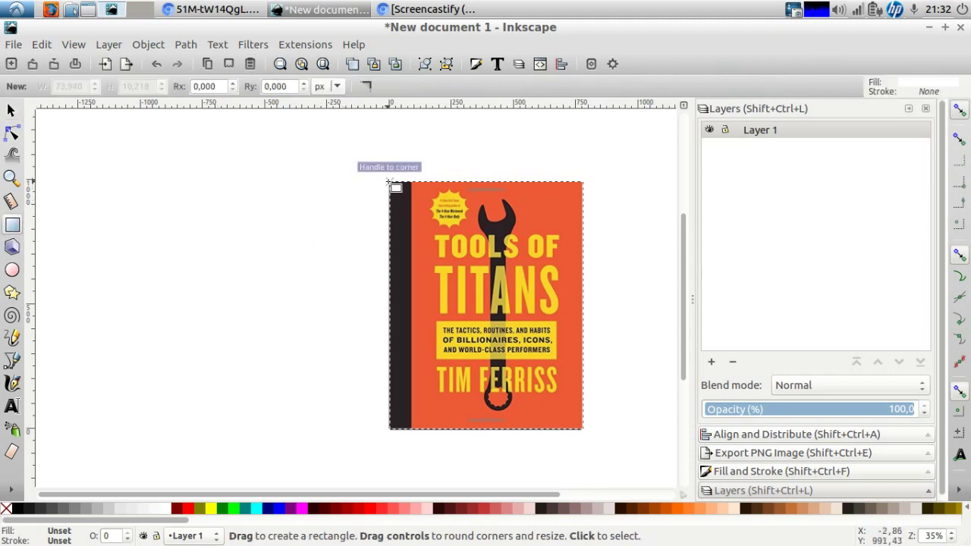
drag(390, 182, 584, 429)
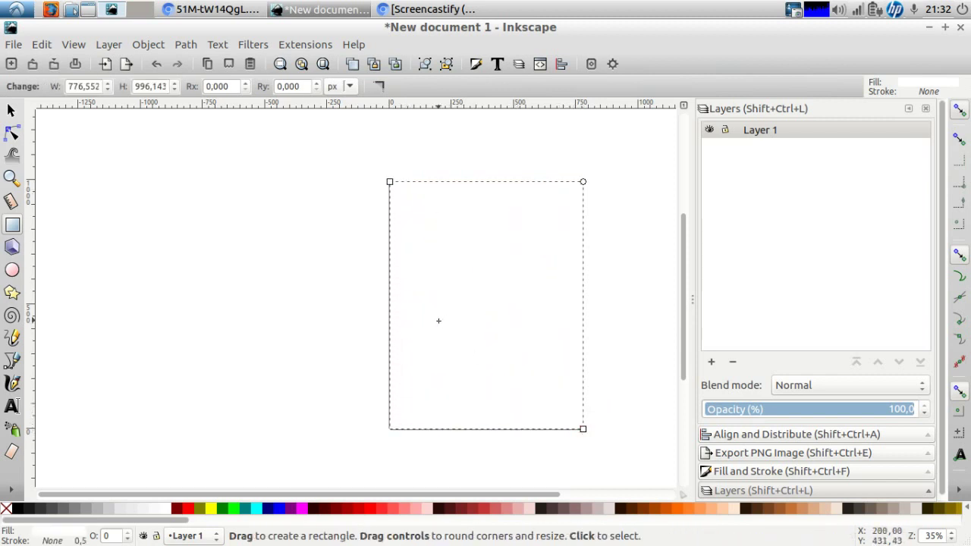
key(s)
drag(495, 311, 389, 265)
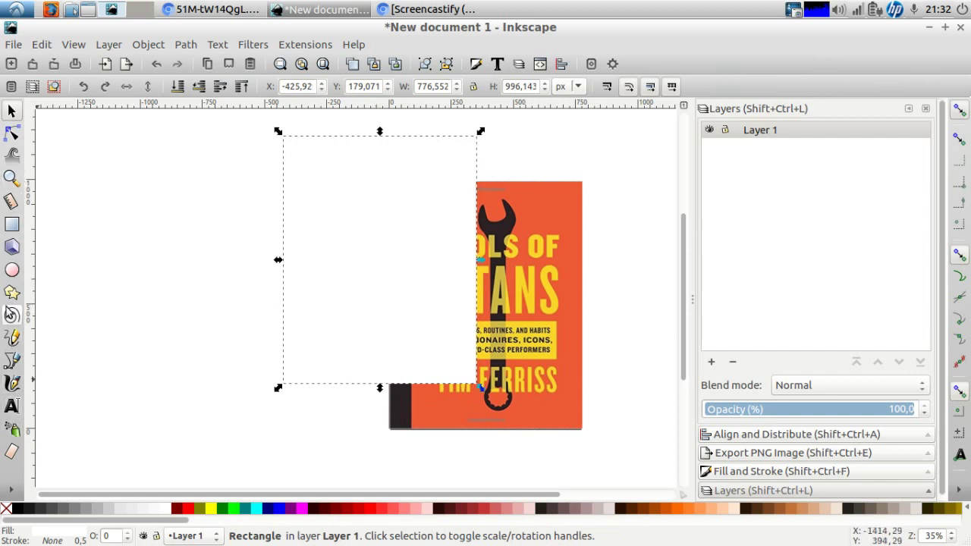
Fill the rectangle with the cover's orange sampled with the Dropper, and move it over the cover with only the upper strip left uncovered
click(12, 489)
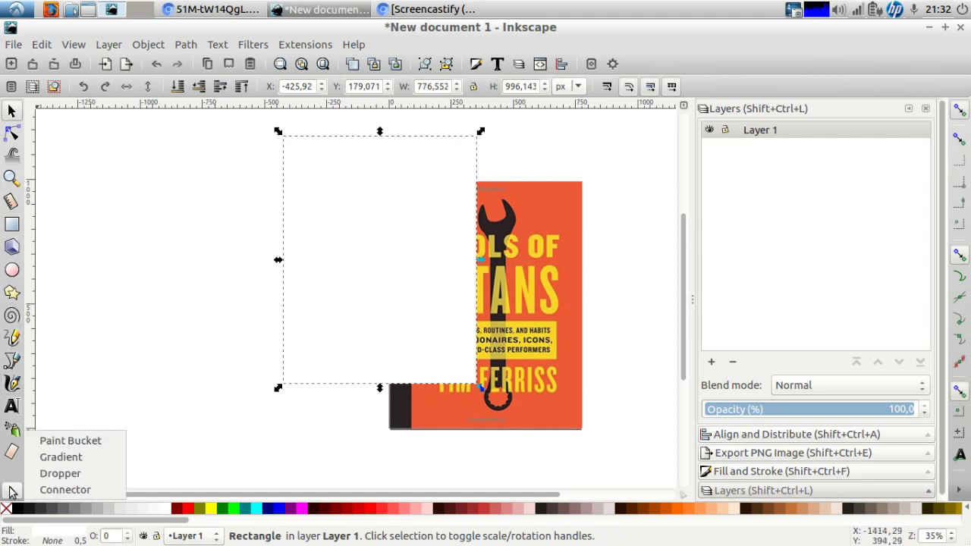
click(68, 471)
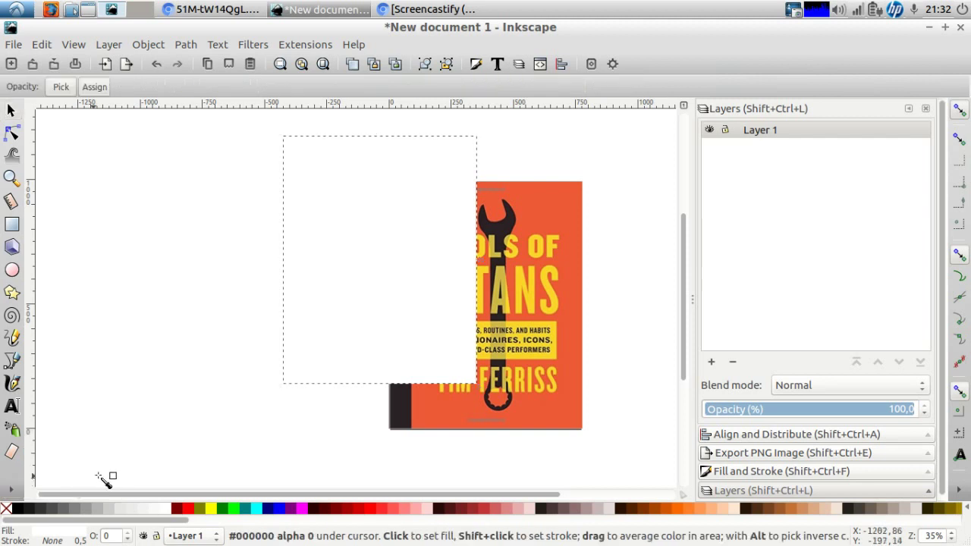
click(562, 211)
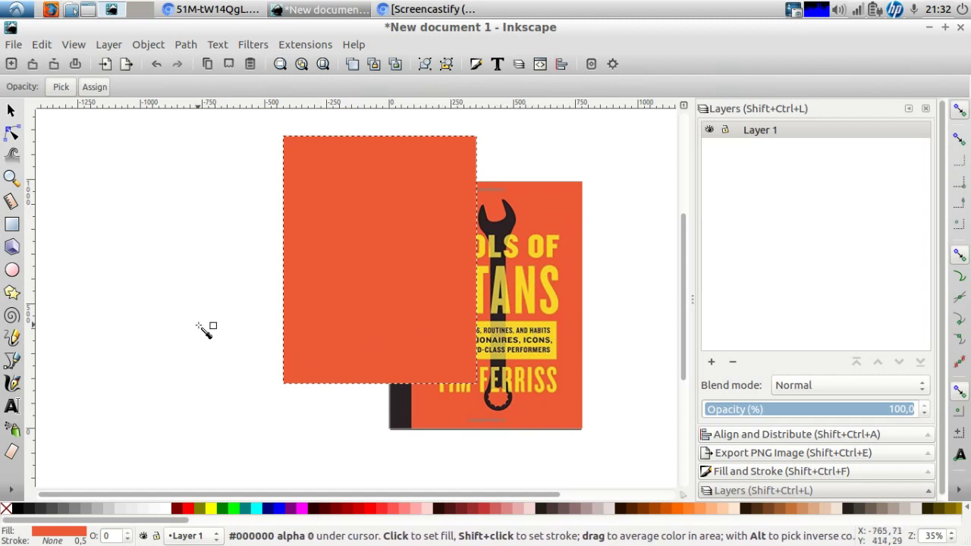
key(s)
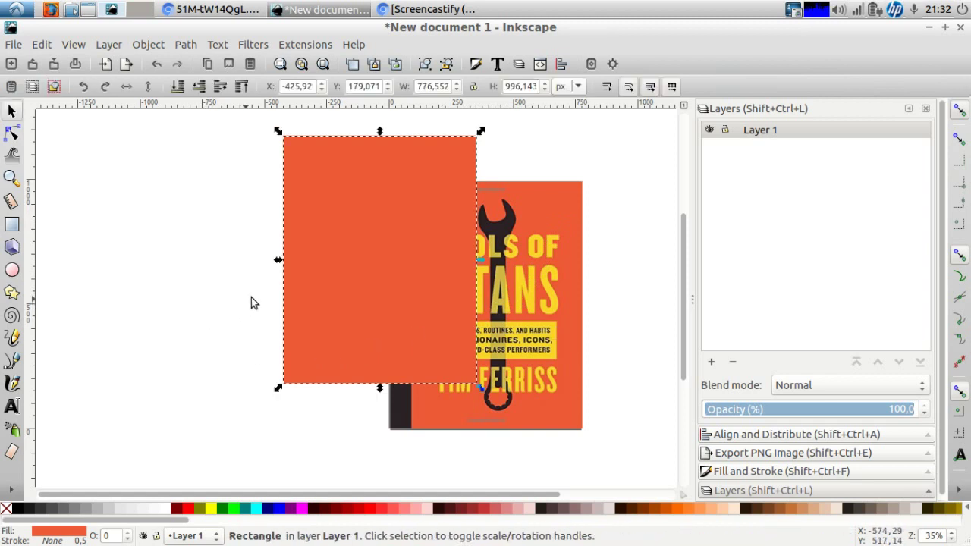
drag(355, 248, 460, 299)
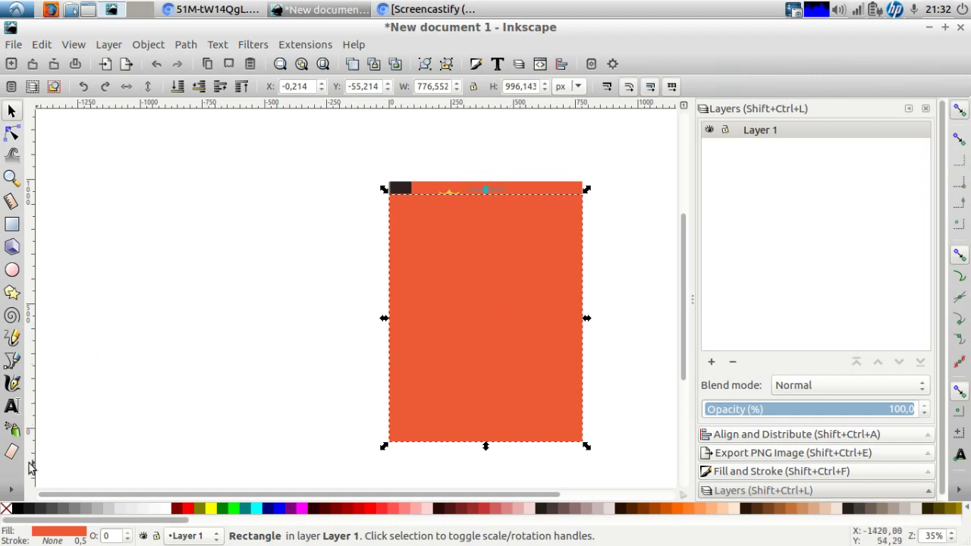
Fill a duplicate of the orange rectangle with the dark colour sampled from the book's spine and narrow it to about 88 px wide
click(12, 490)
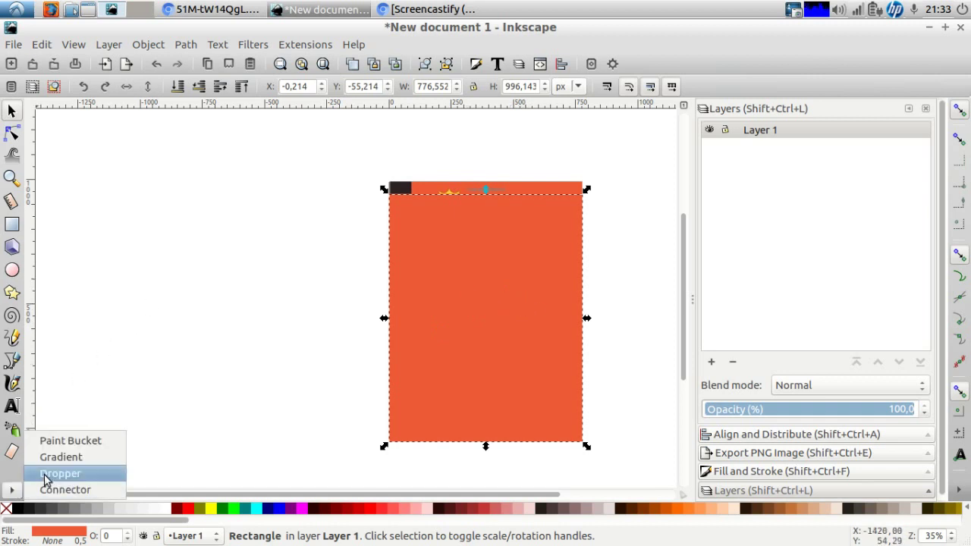
click(47, 475)
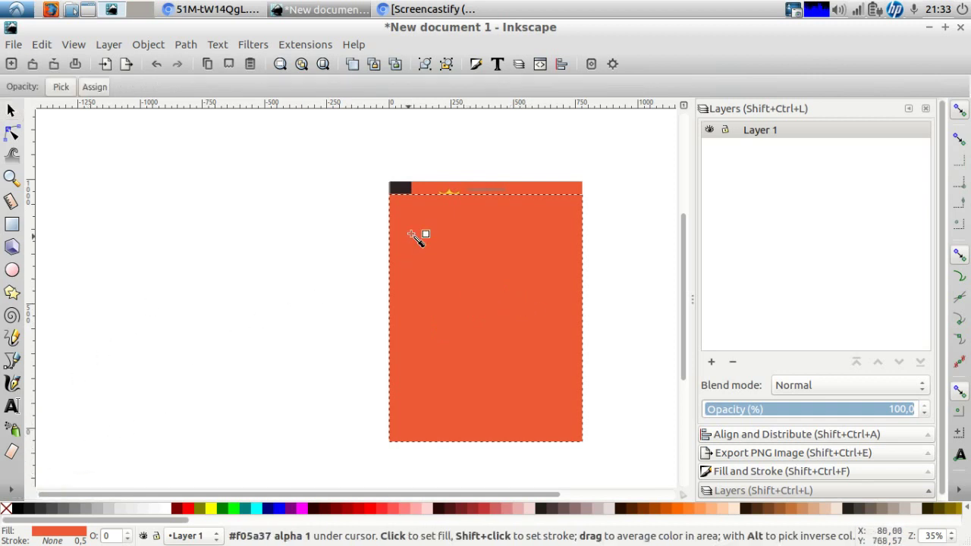
click(397, 189)
key(s)
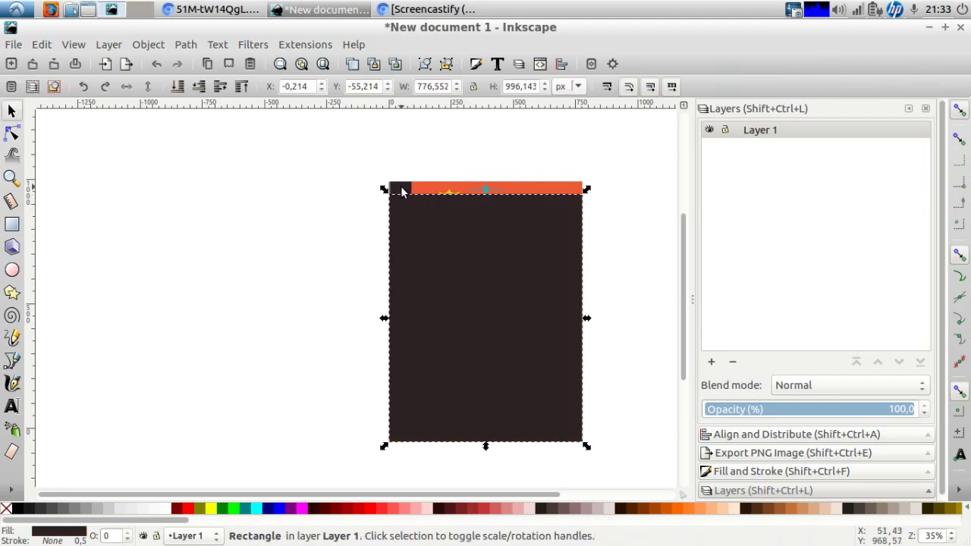
drag(584, 320, 412, 324)
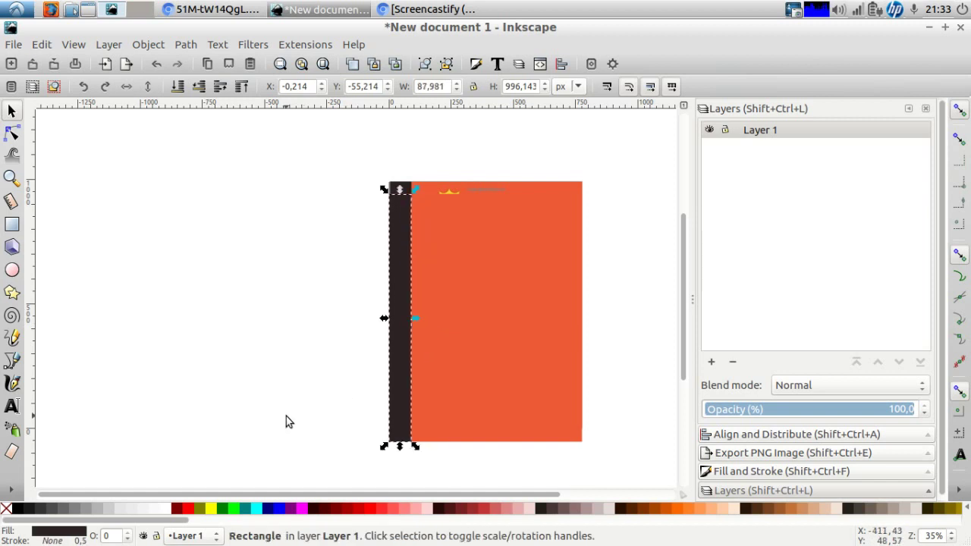
Group the dark spine strip with the orange rectangle and move the group off the page, level beside the original cover
key(shift)
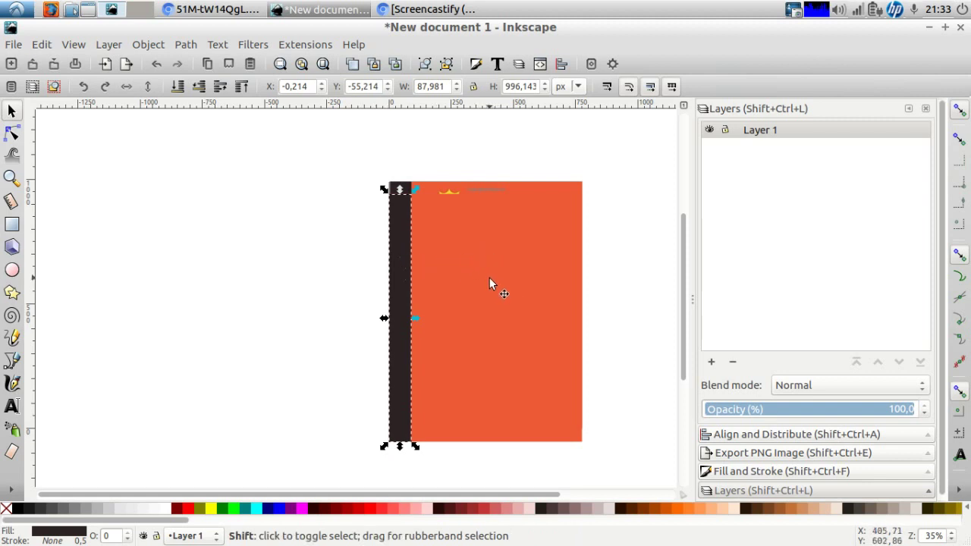
shift+click(489, 280)
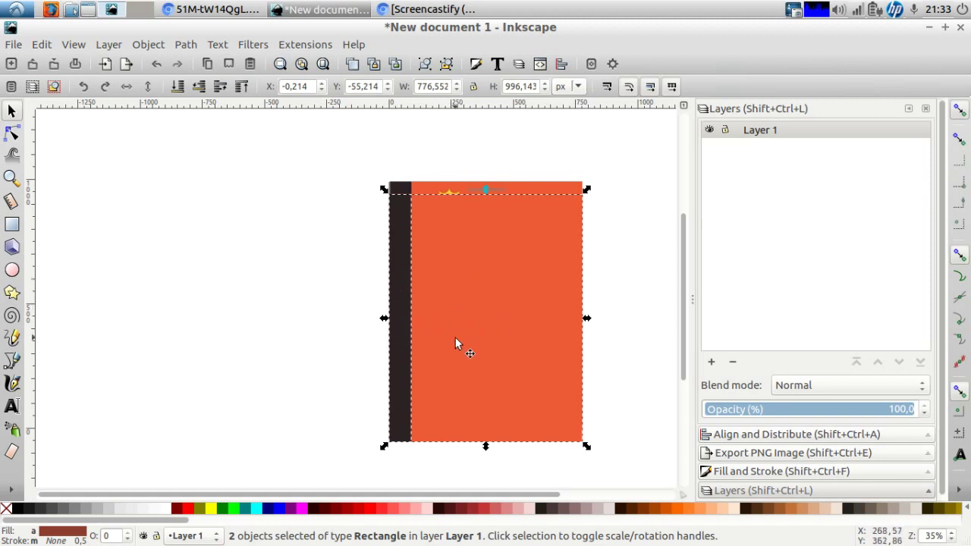
key(ctrl+g)
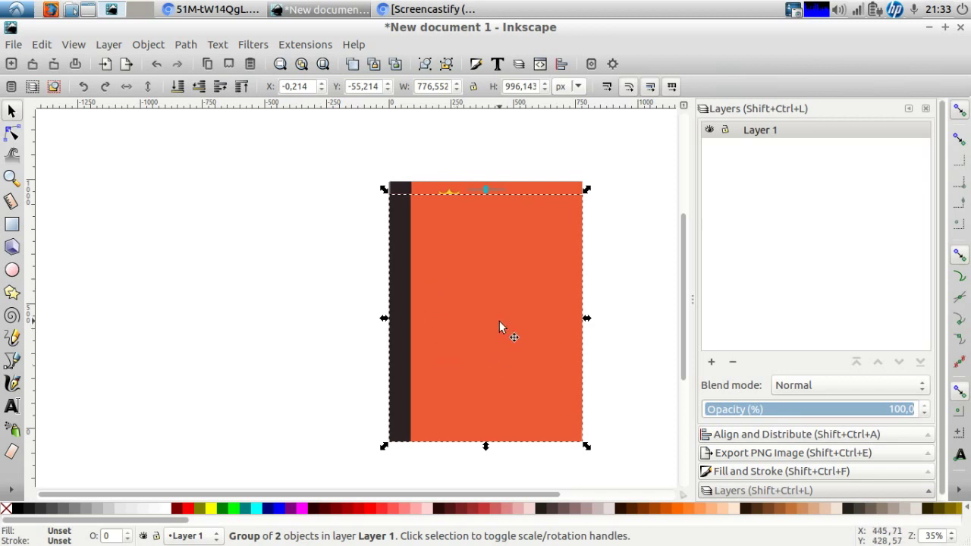
drag(500, 321, 260, 314)
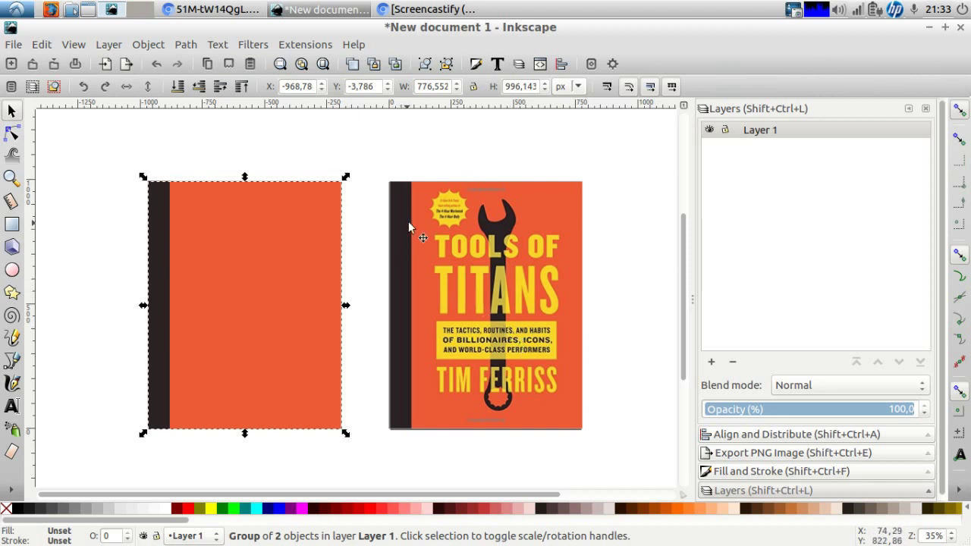
Switch to Chromium and search Google Images for "wrench .png" in a new tab
click(414, 10)
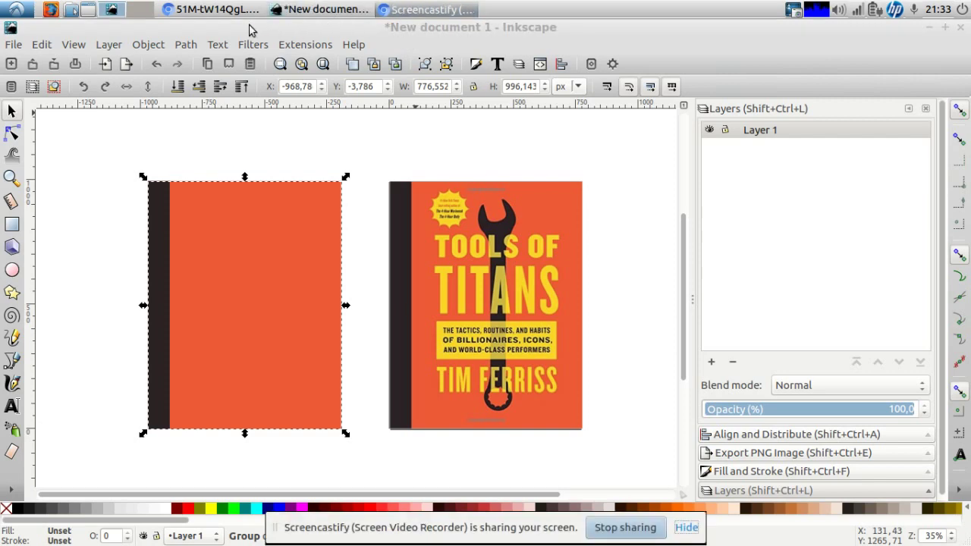
click(219, 10)
click(300, 48)
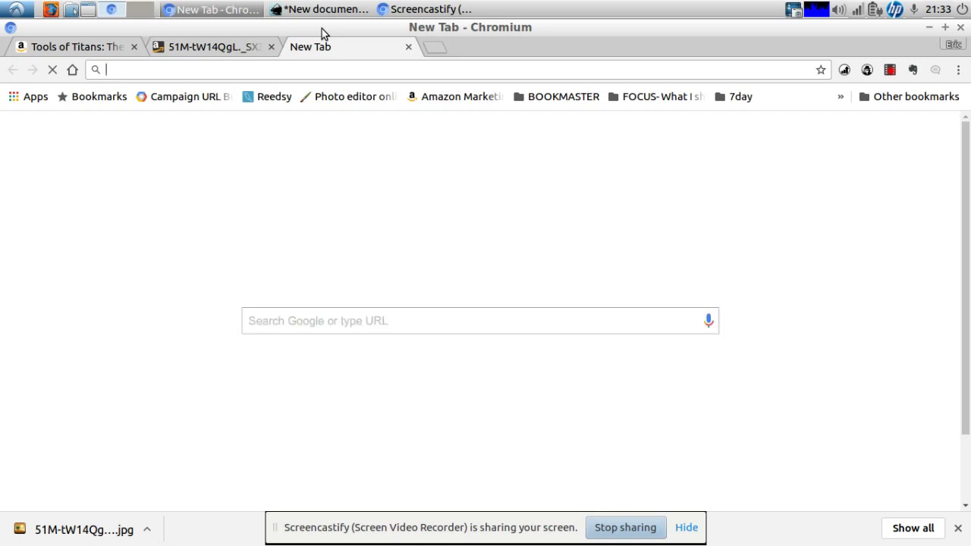
text(wrenc)
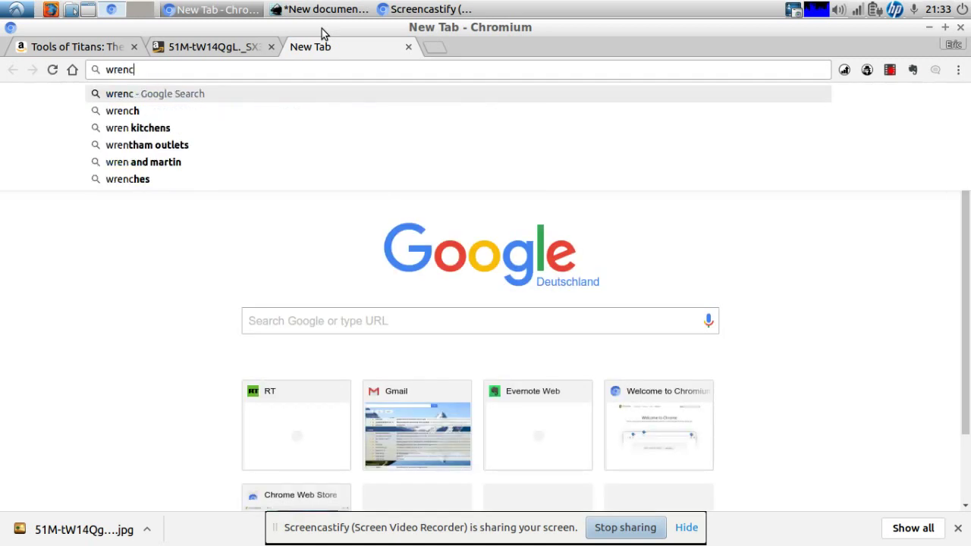
text(h.png)
key(Return)
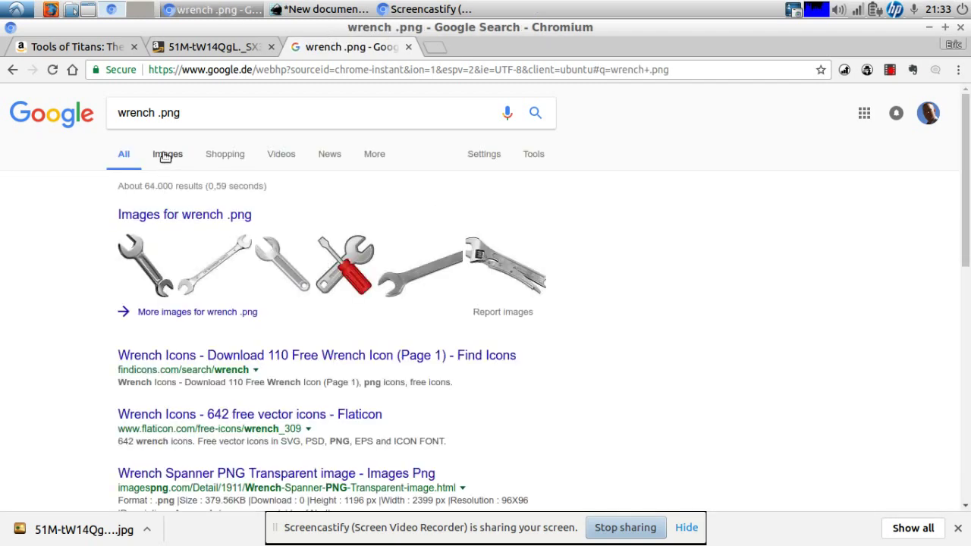
click(164, 154)
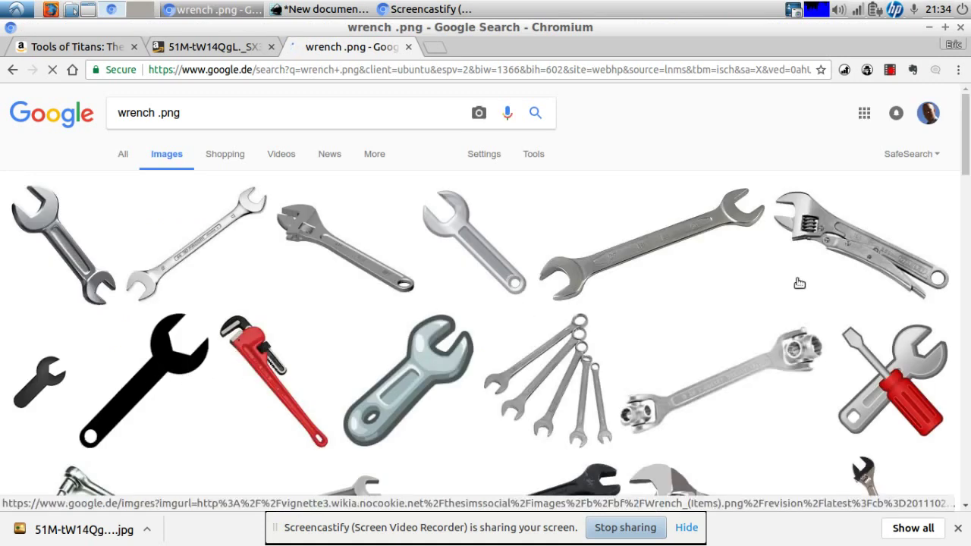
Browse the wrench image results and open the full black wrench silhouette marked SilhouetteGarden.com in a new tab
drag(964, 156, 924, 545)
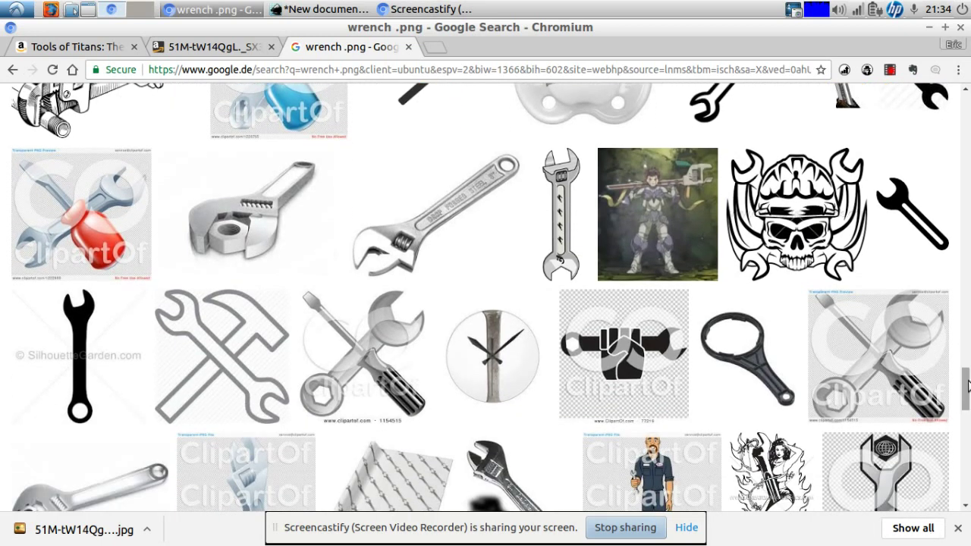
scroll(953, 403, down, 2)
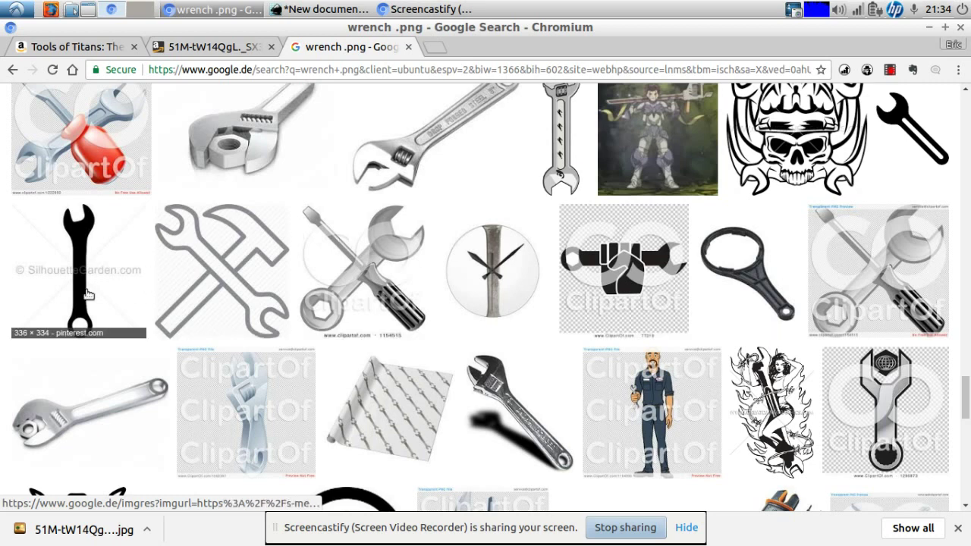
middle_click(78, 243)
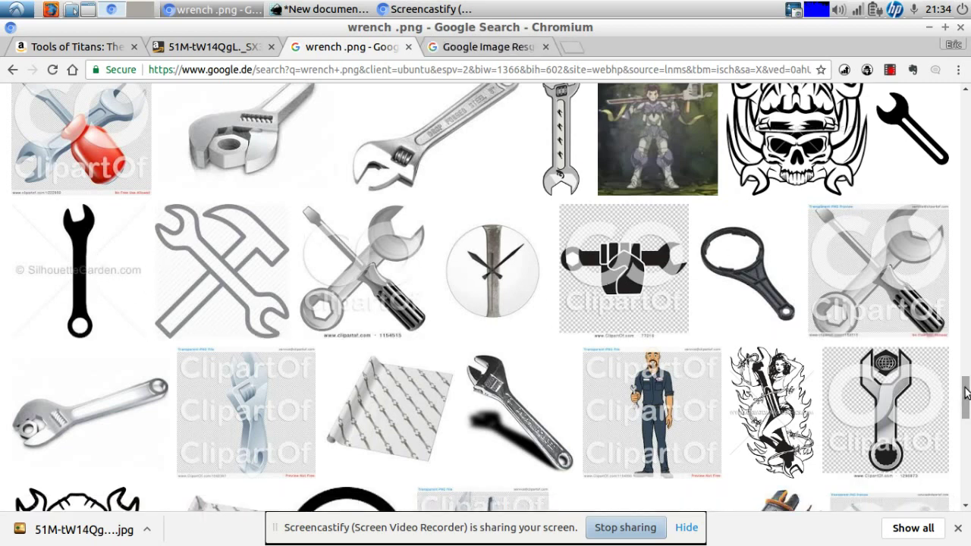
drag(966, 392, 954, 452)
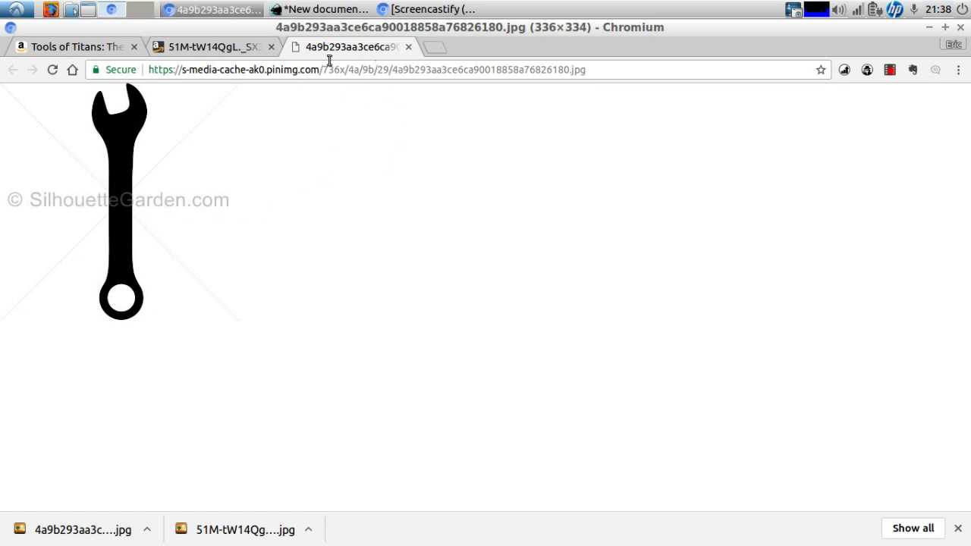
Switch to Inkscape, enlarge the imported wrench image to about 739 × 734 px and position it over the orange cover
click(315, 10)
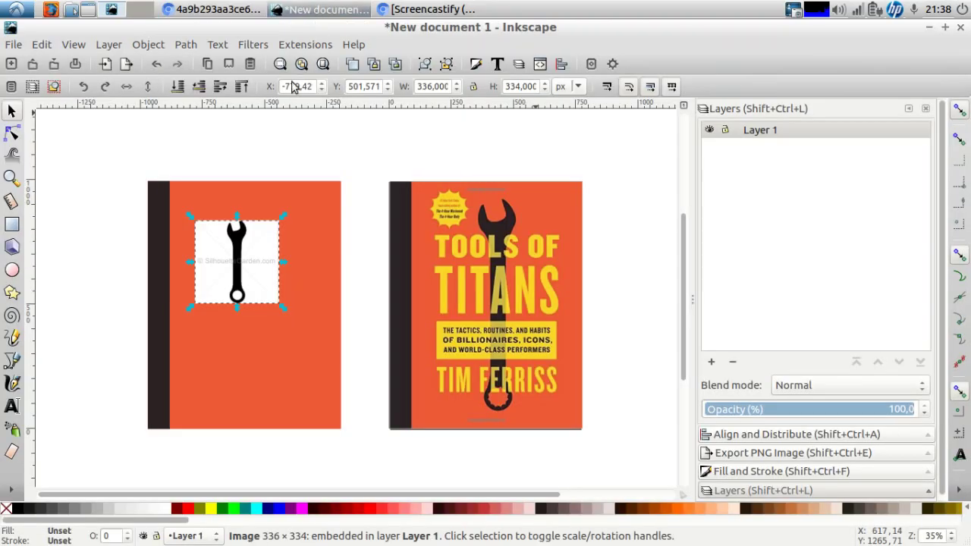
drag(285, 306, 385, 446)
click(269, 298)
drag(229, 272, 196, 266)
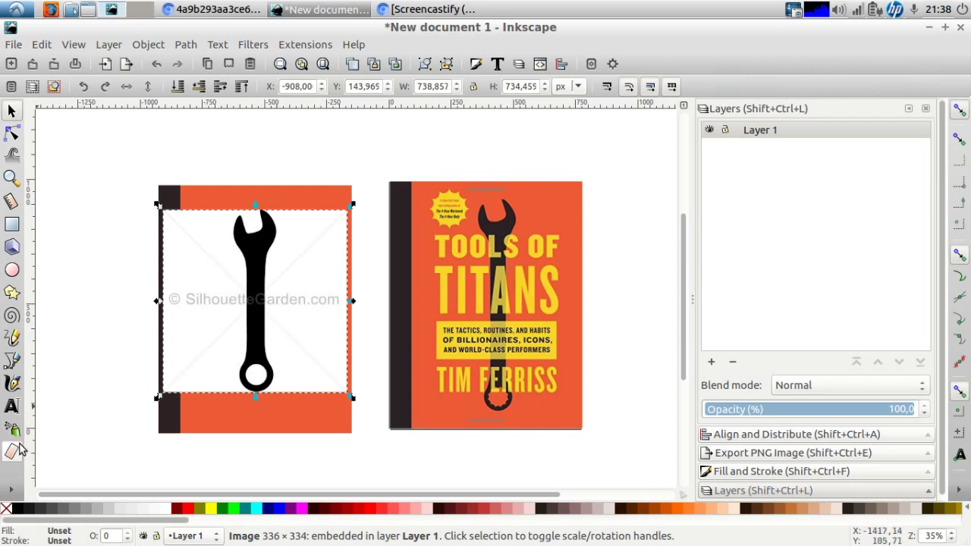
Trace the wrench with a dark Paint Bucket fill, moving the traced shape to the left of the cover and deleting the source image
click(12, 492)
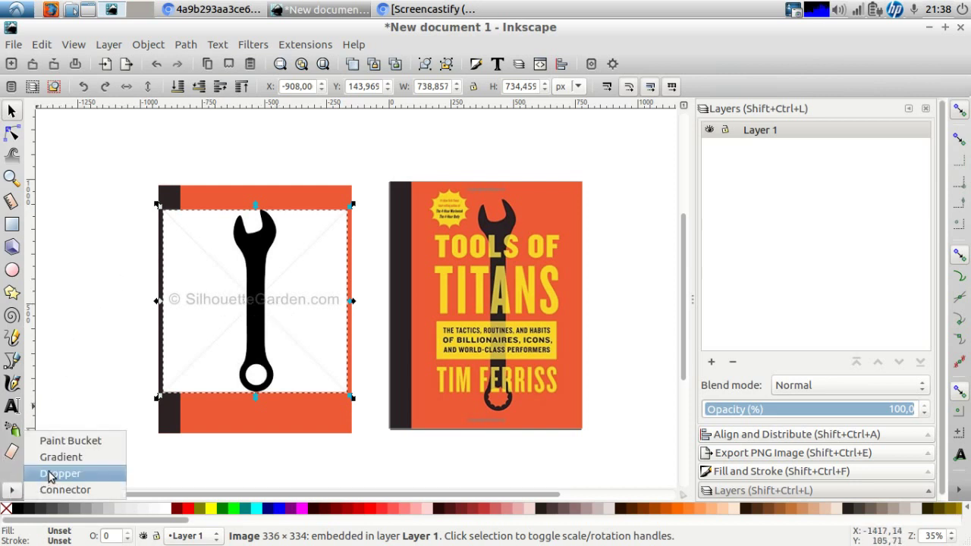
click(61, 440)
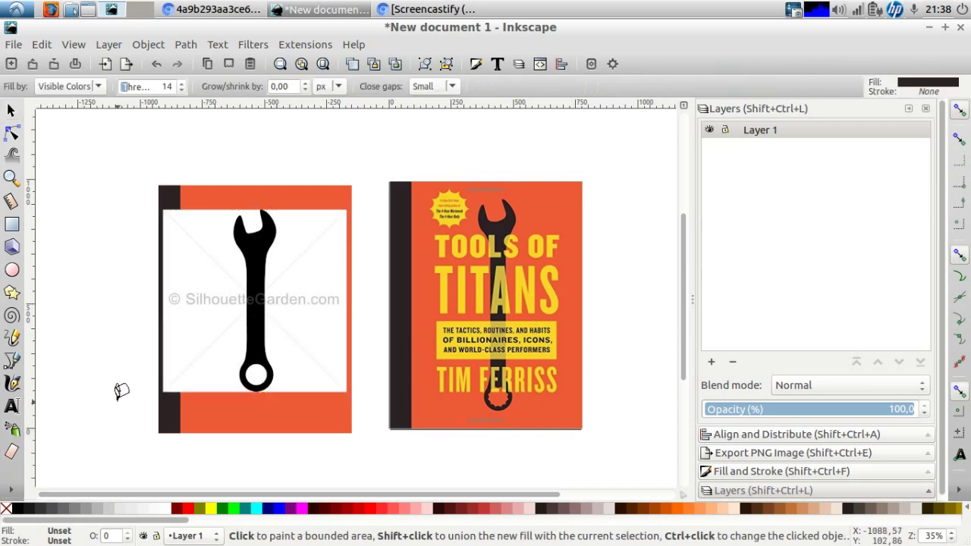
click(255, 235)
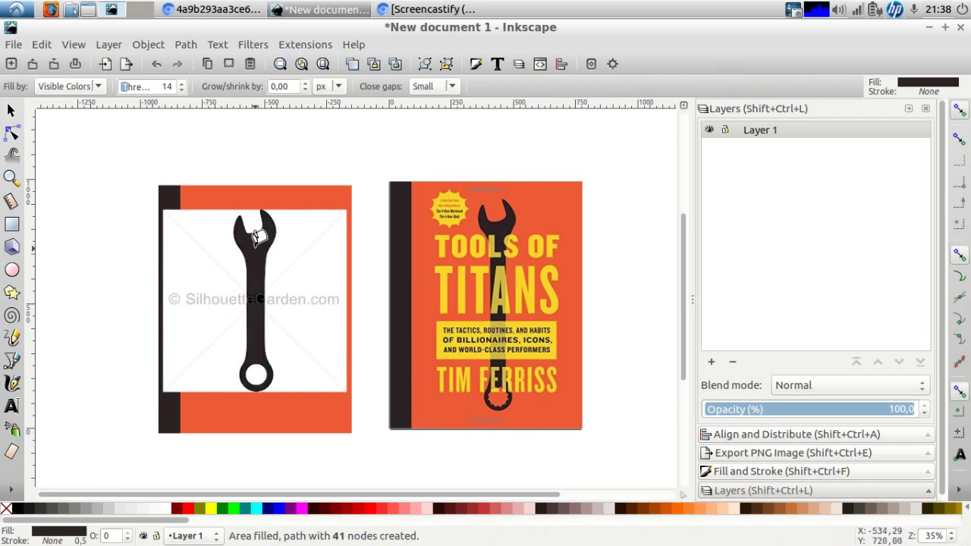
key(s)
drag(255, 254, 107, 212)
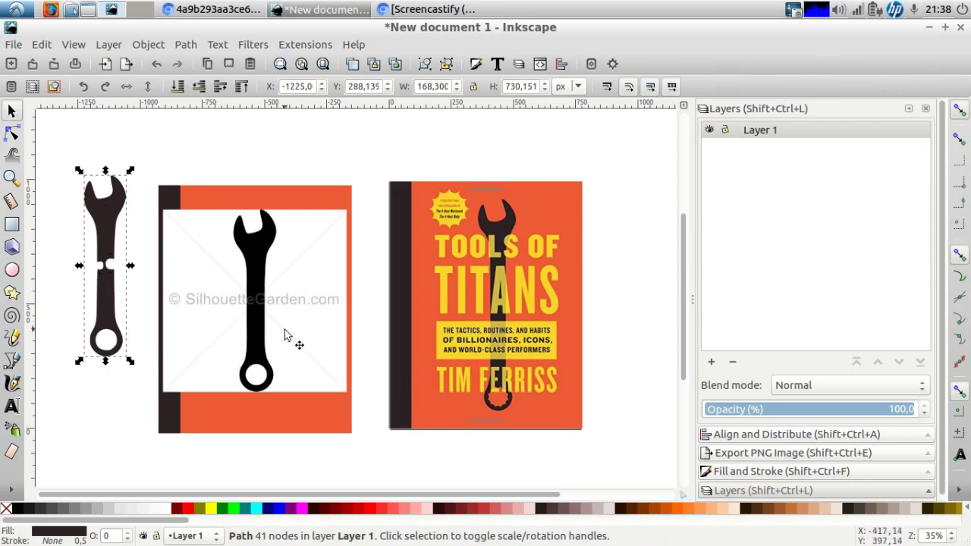
click(300, 250)
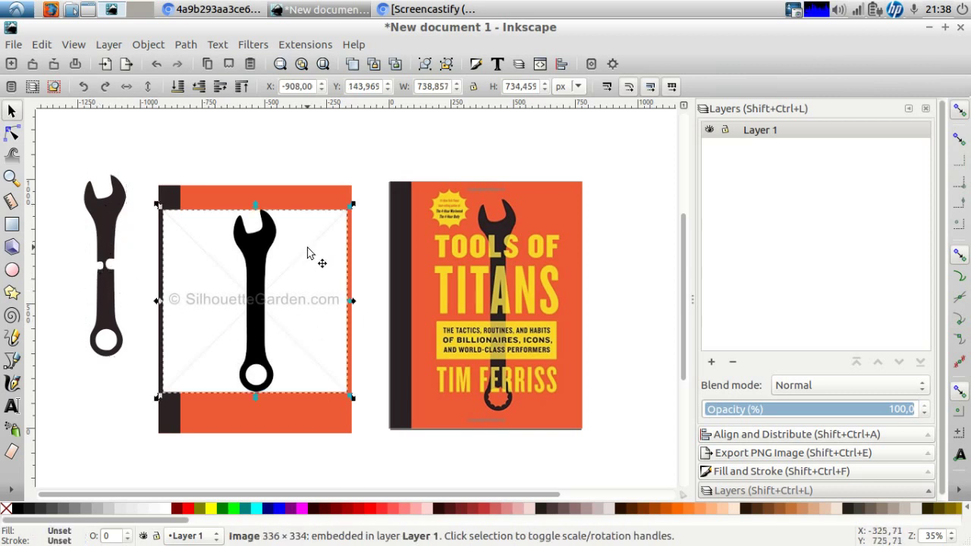
key(Delete)
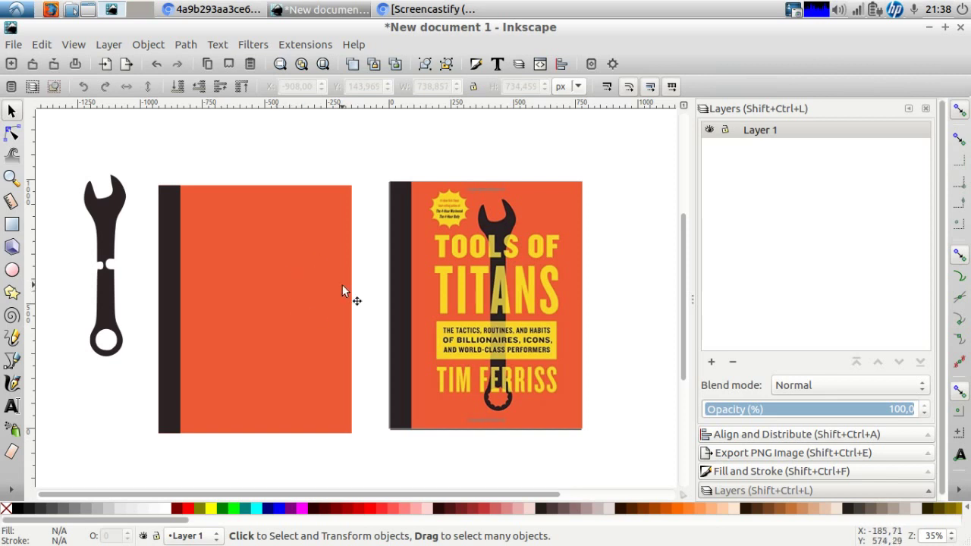
click(11, 490)
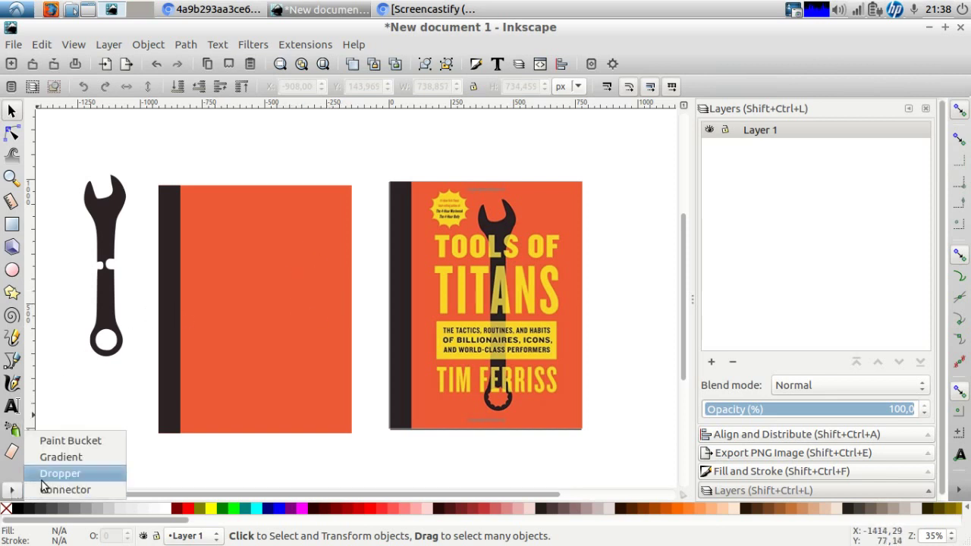
click(49, 473)
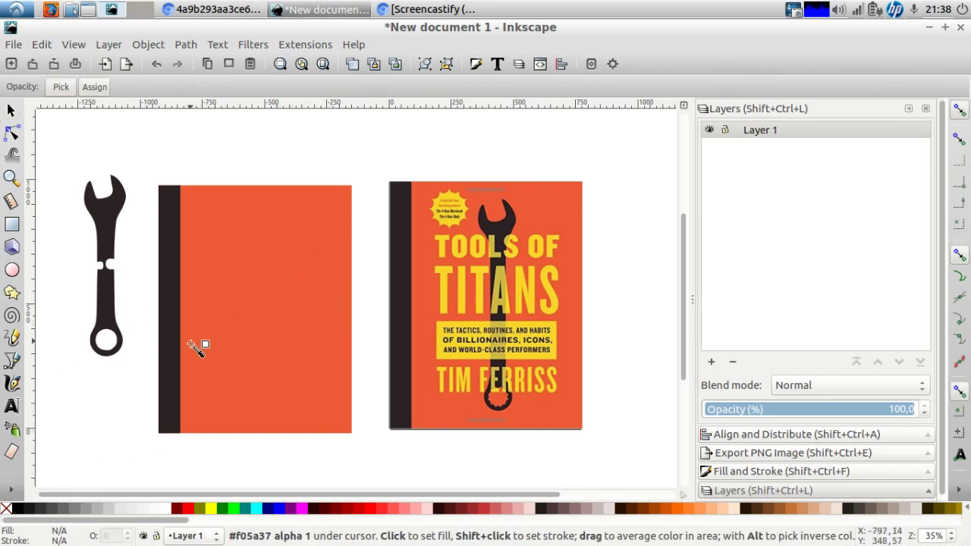
key(s)
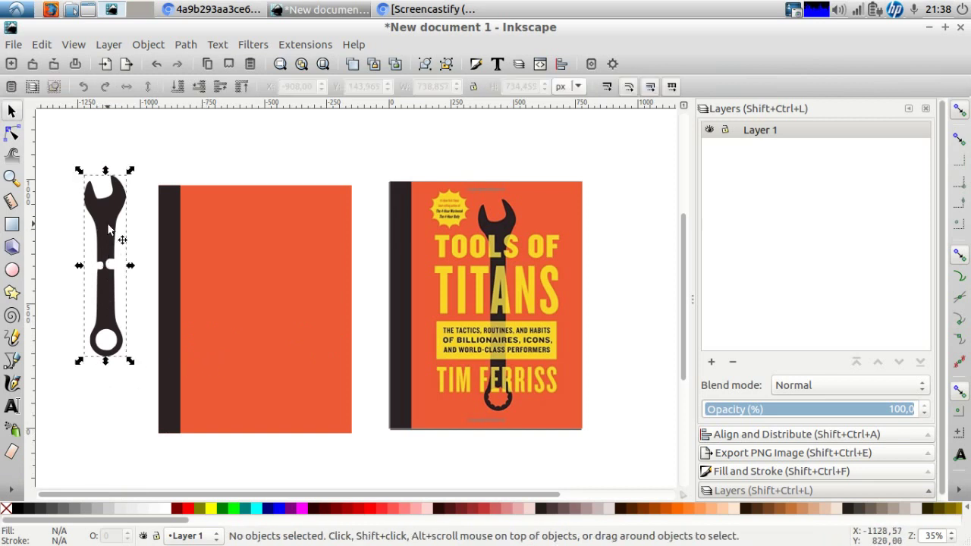
Delete the ten path nodes forming the two notches in the middle of the traced wrench's shaft
click(107, 225)
click(12, 492)
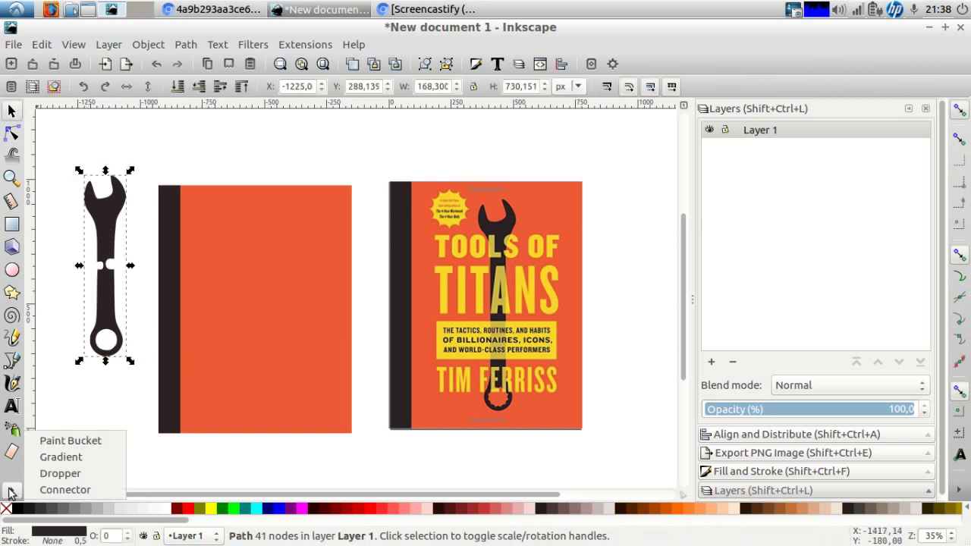
click(64, 473)
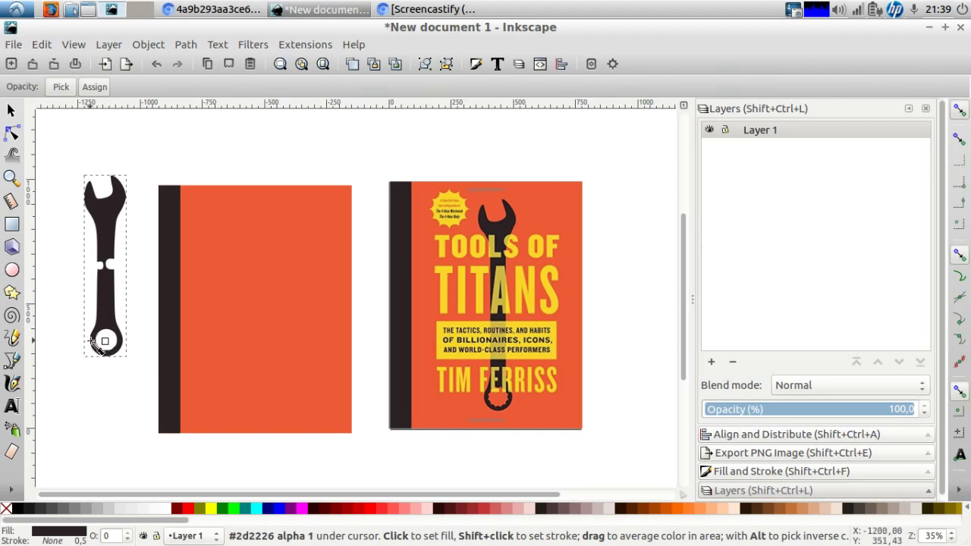
key(n)
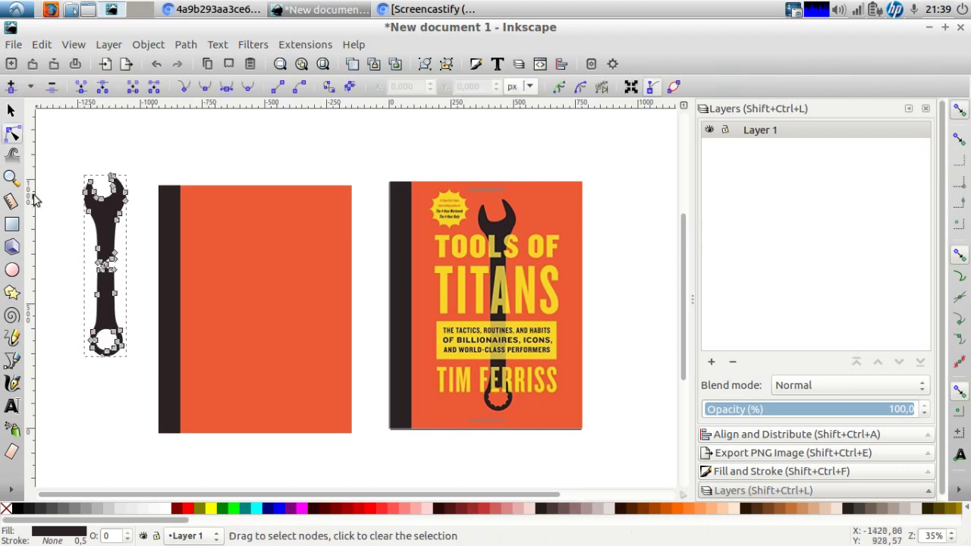
click(11, 179)
drag(72, 242, 149, 292)
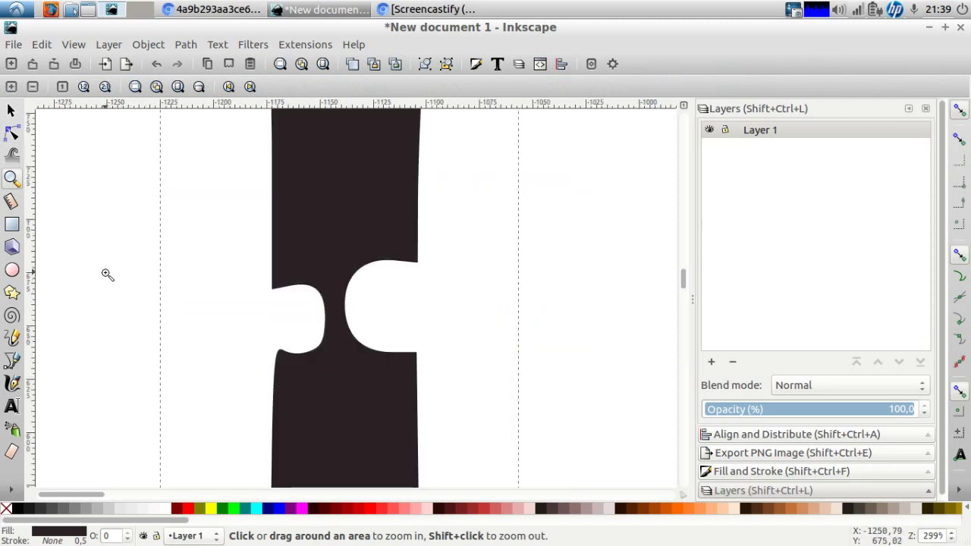
key(n)
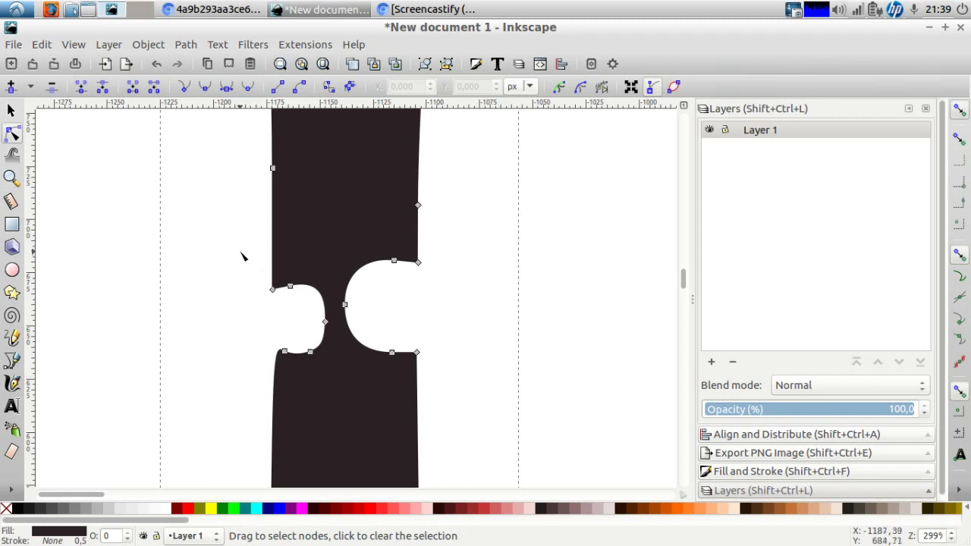
drag(225, 250, 469, 386)
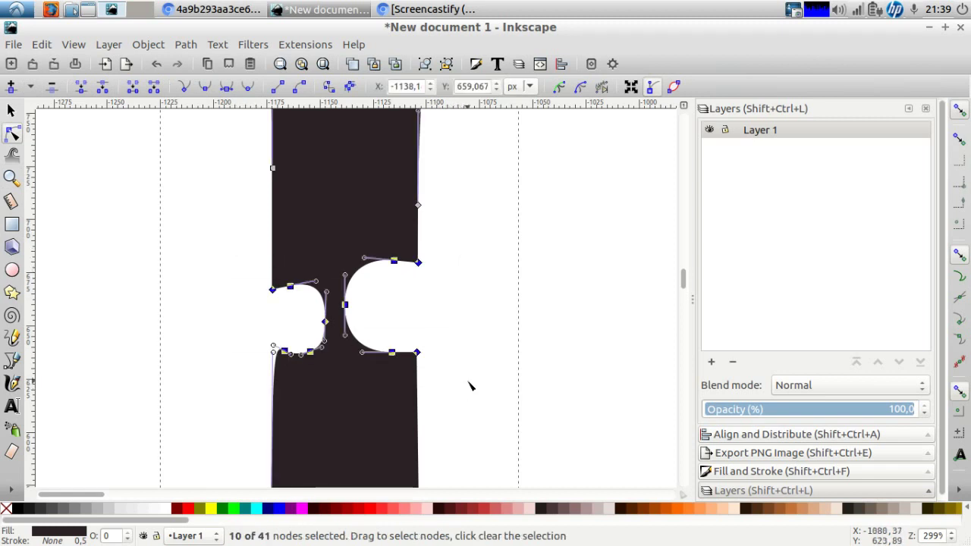
key(Delete)
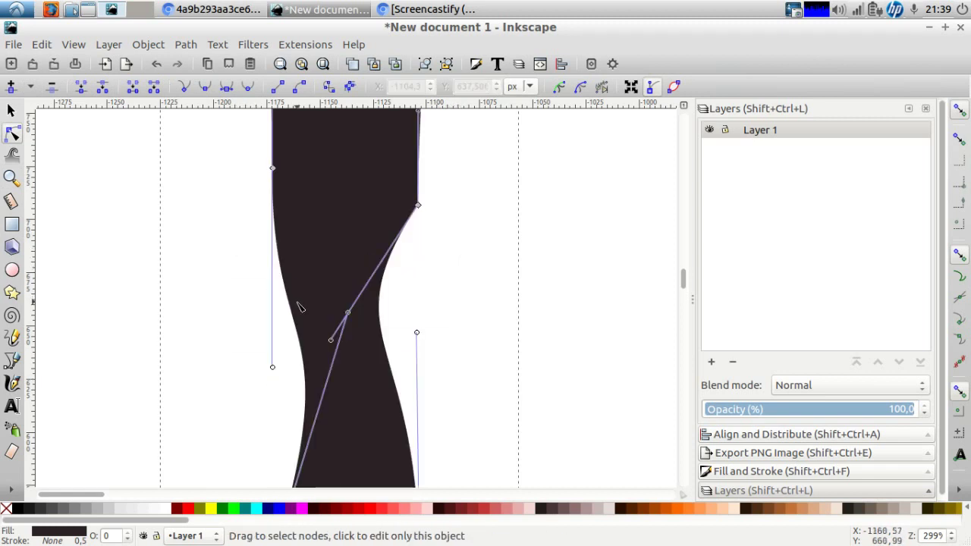
Convert the curved segments on both sides of the wrench's shaft, where the notches were, to straight lines
key(minus)
key(minus)
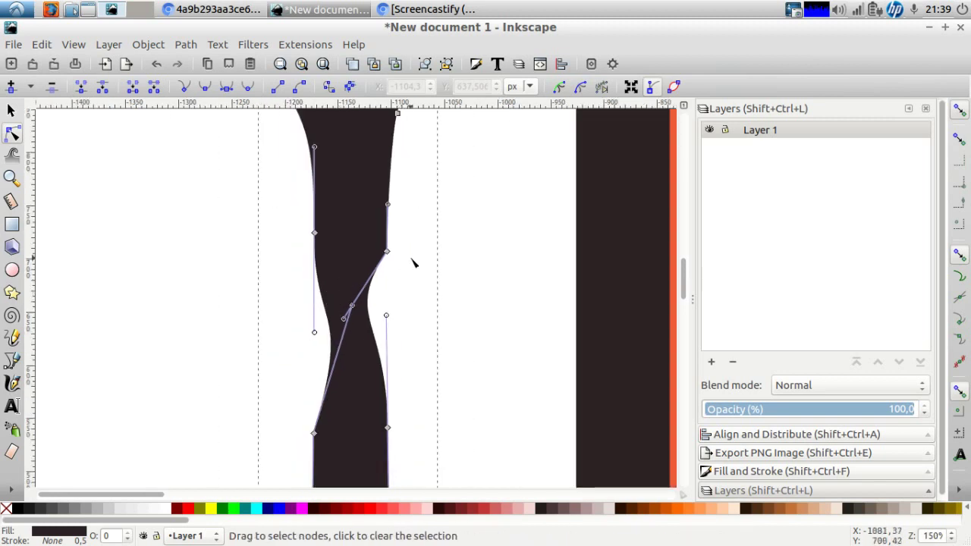
drag(383, 240, 368, 454)
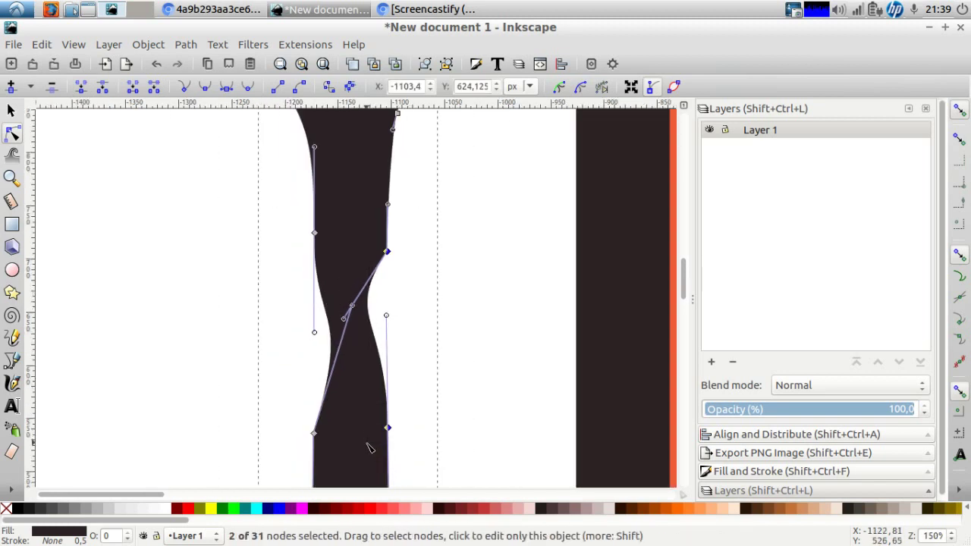
click(279, 87)
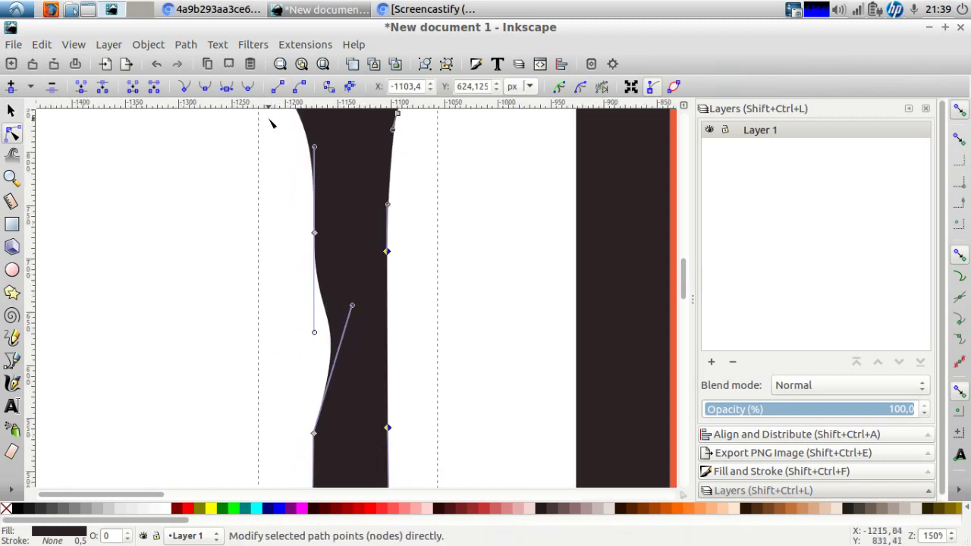
drag(289, 215, 332, 455)
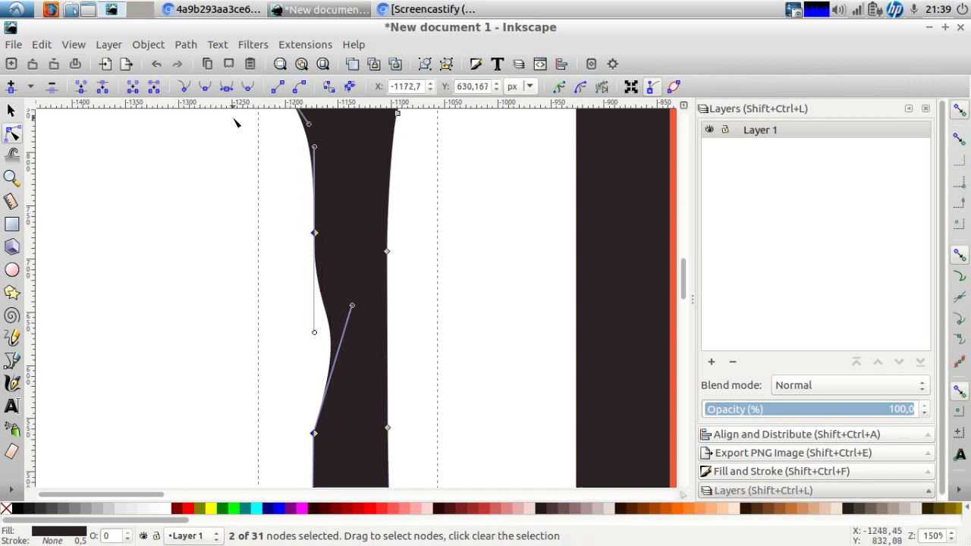
click(278, 88)
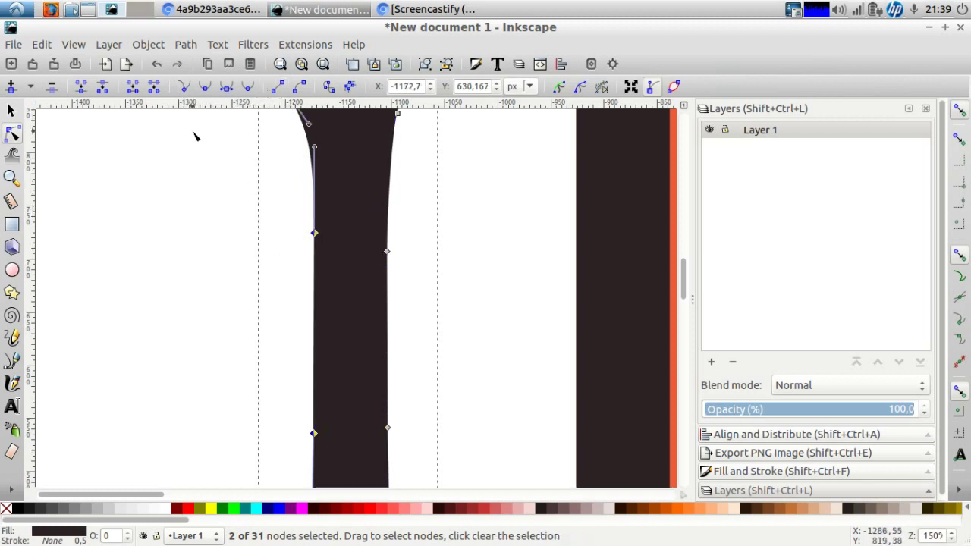
click(280, 64)
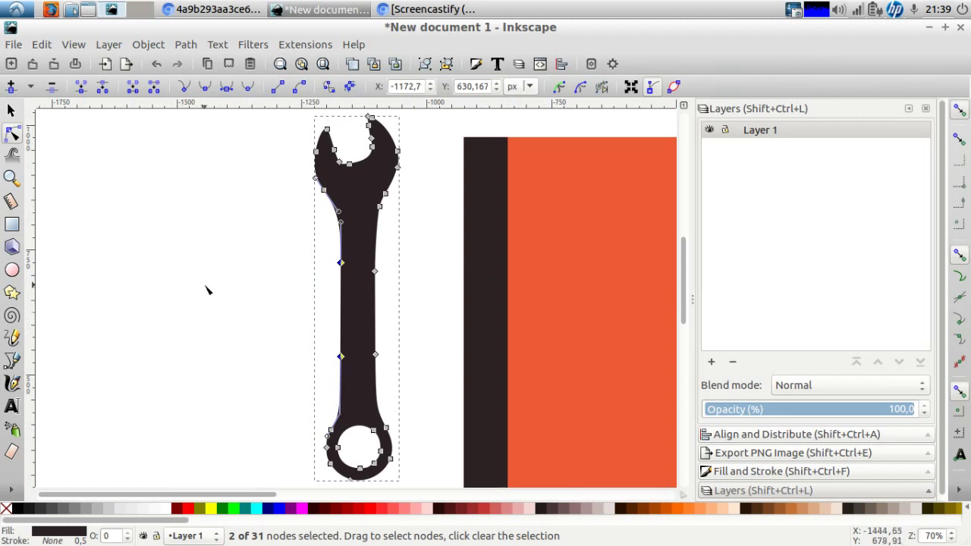
key(s)
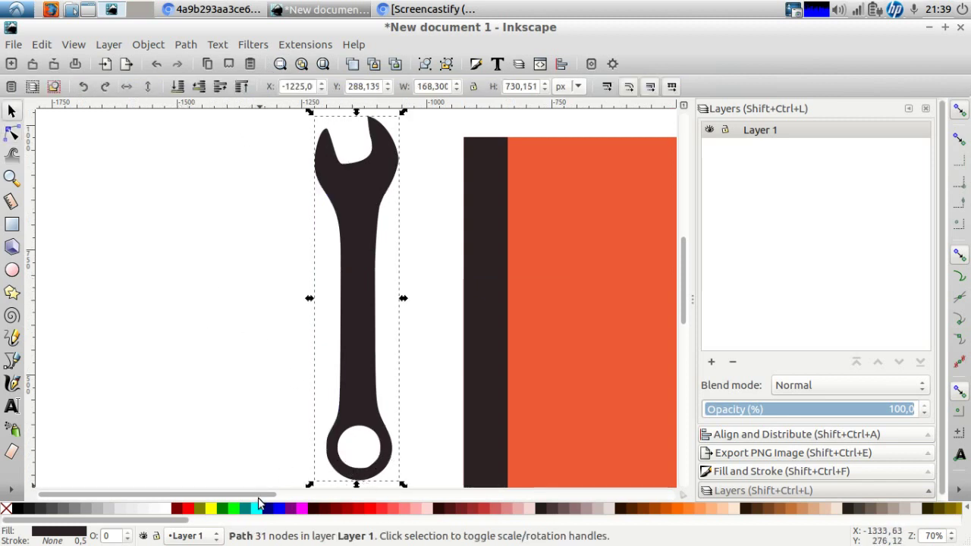
Draw a star with 12 corners and a spoke ratio of 0.400 to the left of the wrench's ring end
drag(258, 501, 526, 501)
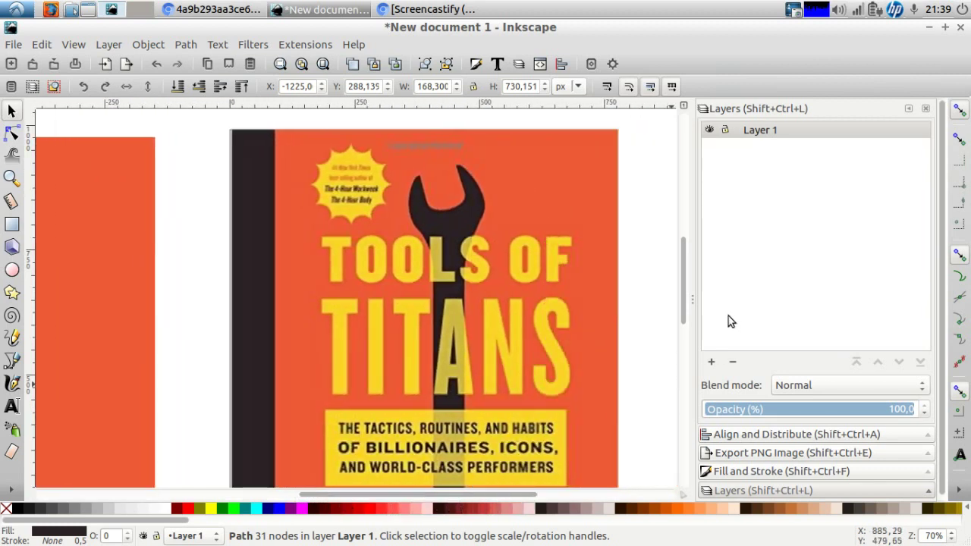
drag(682, 298, 680, 374)
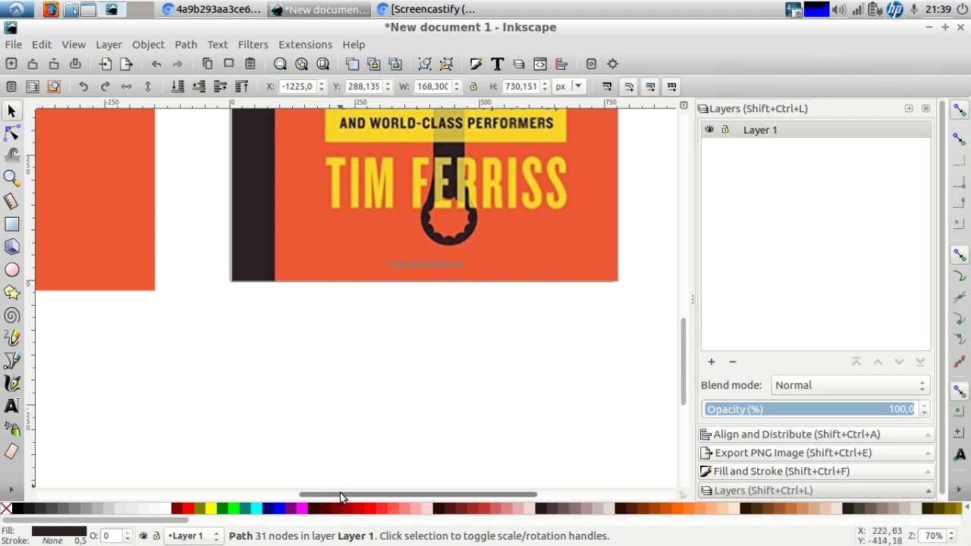
drag(341, 495, 148, 495)
drag(682, 365, 684, 307)
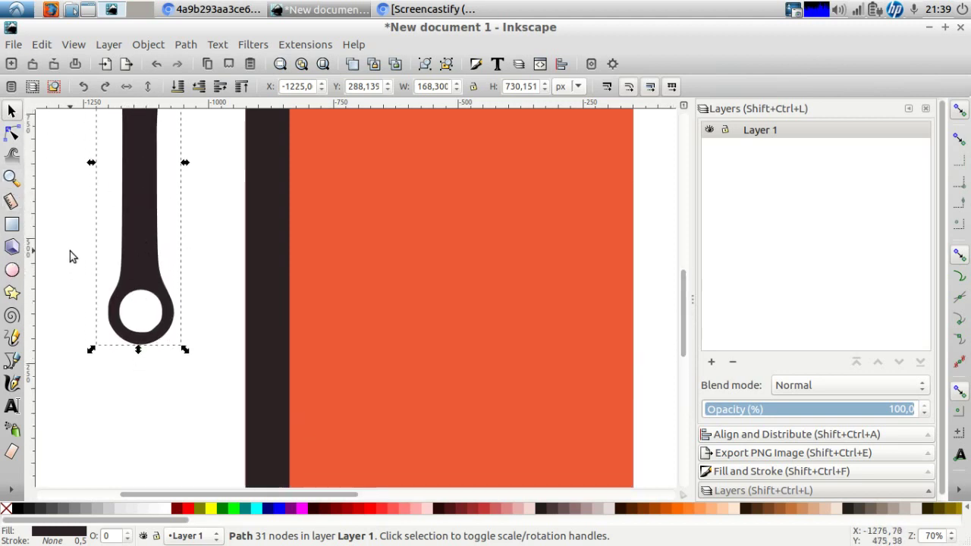
click(12, 177)
drag(67, 257, 217, 426)
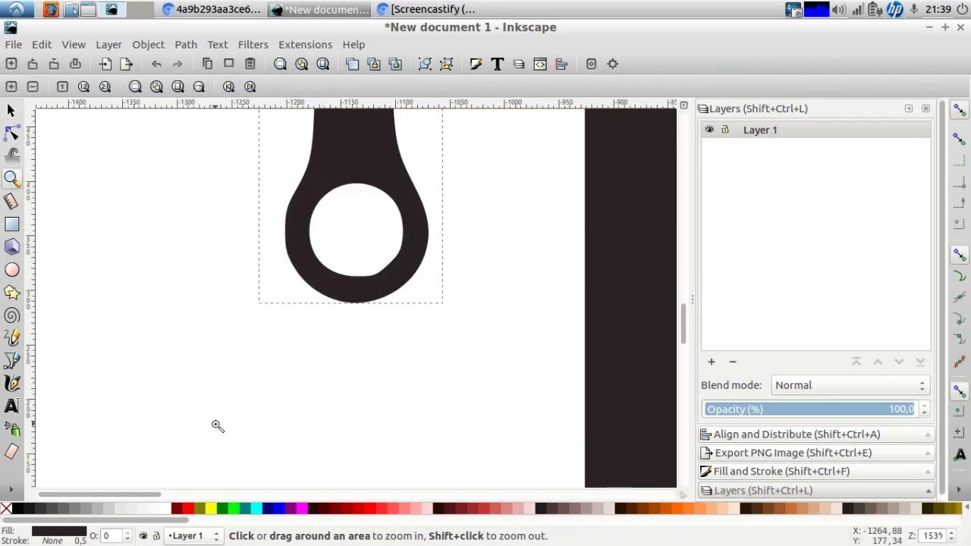
click(12, 293)
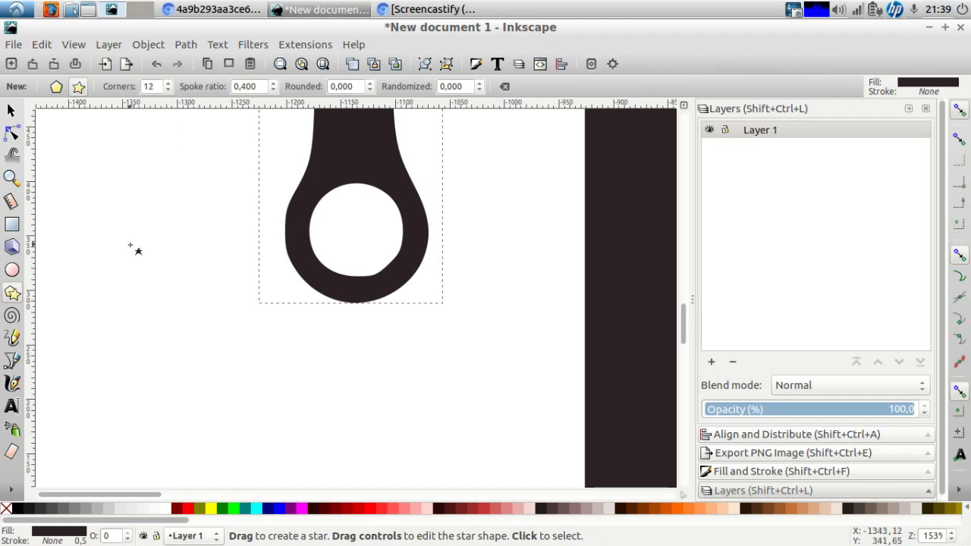
drag(139, 249, 194, 353)
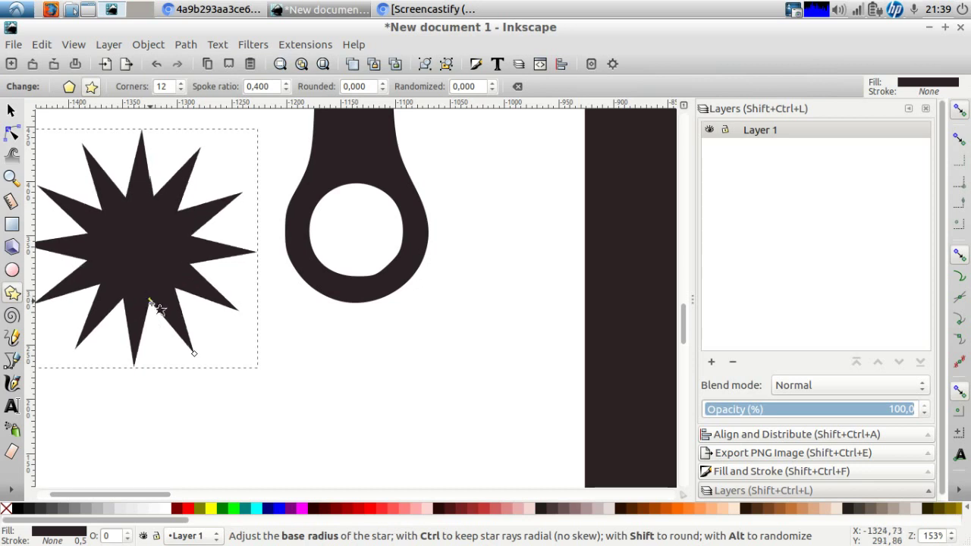
Set the 12-corner star's spoke ratio to about 0.828 and fill the star bright green
drag(150, 302, 161, 346)
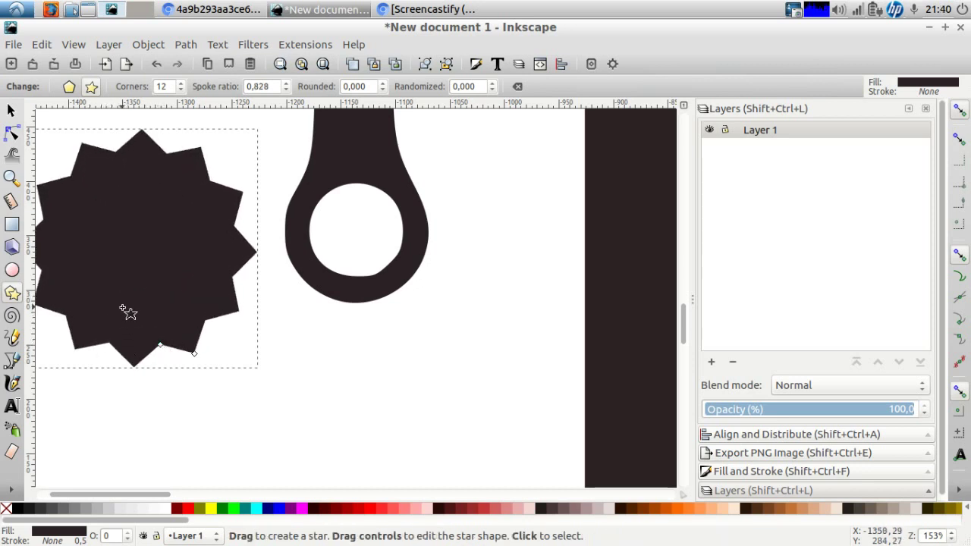
key(space)
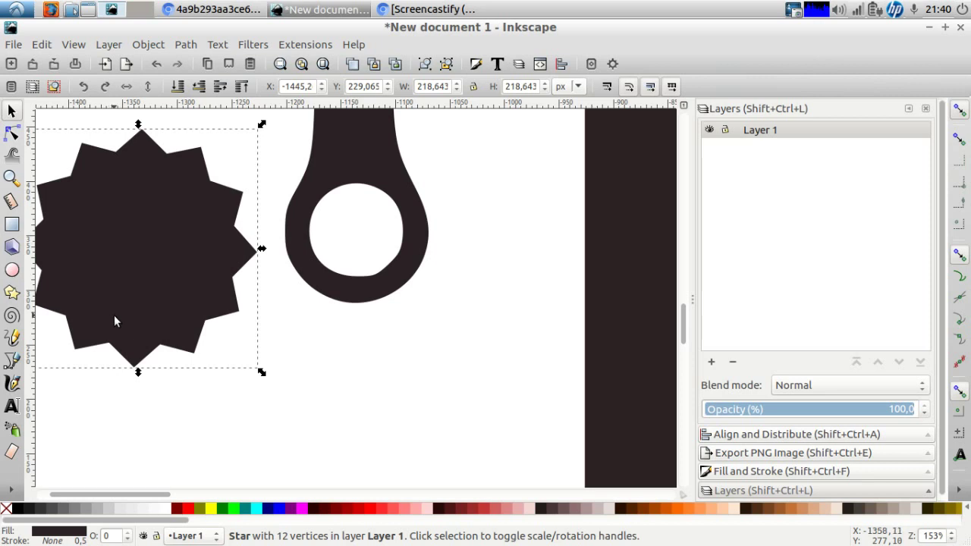
click(232, 506)
Scale the green star to about 110 px wide, center it over the wrench's ring hole and subtract it from the wrench
drag(144, 240, 349, 239)
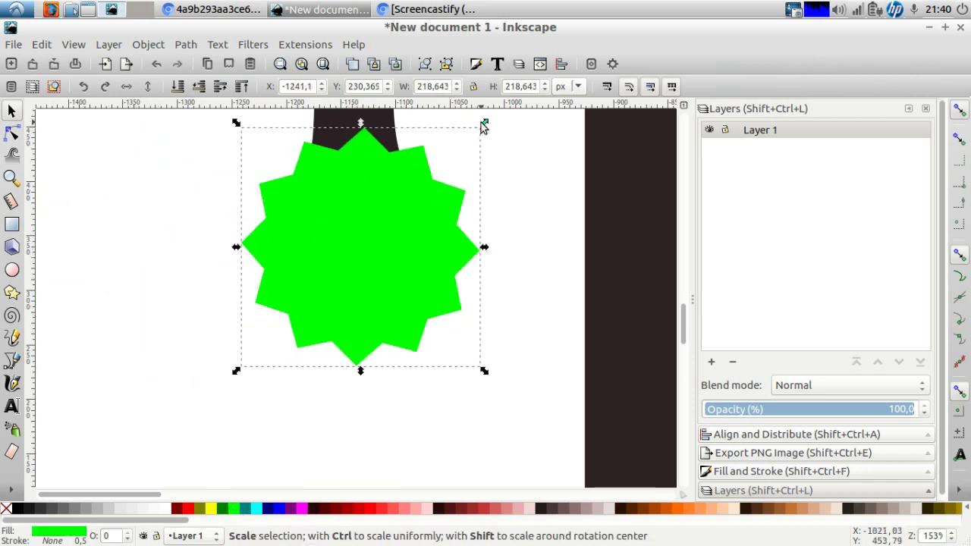
drag(483, 124, 399, 245)
drag(299, 294, 351, 225)
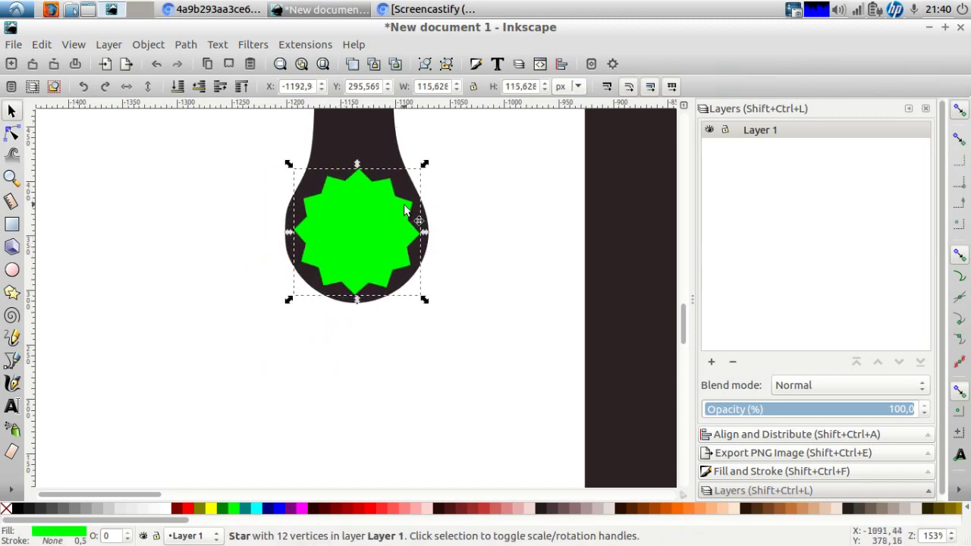
drag(427, 165, 417, 172)
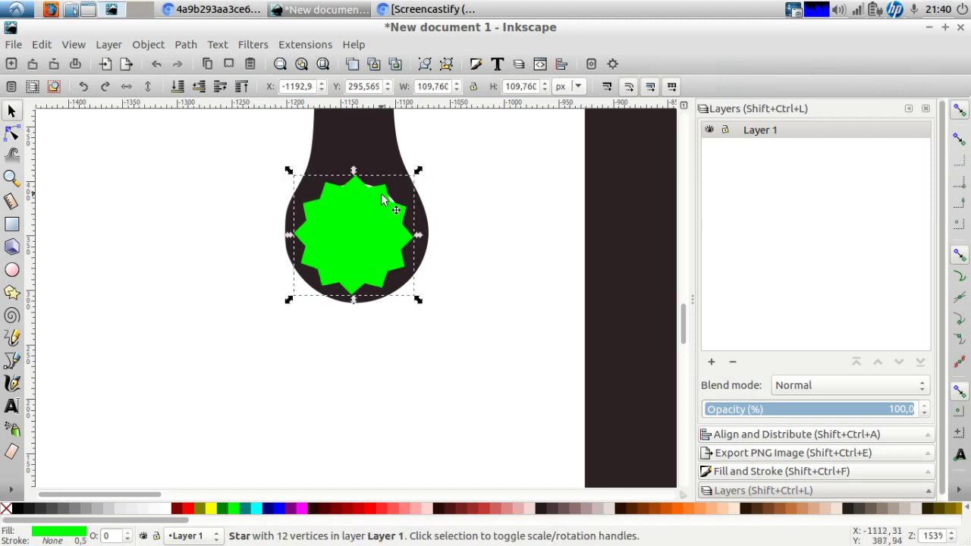
drag(361, 226, 352, 214)
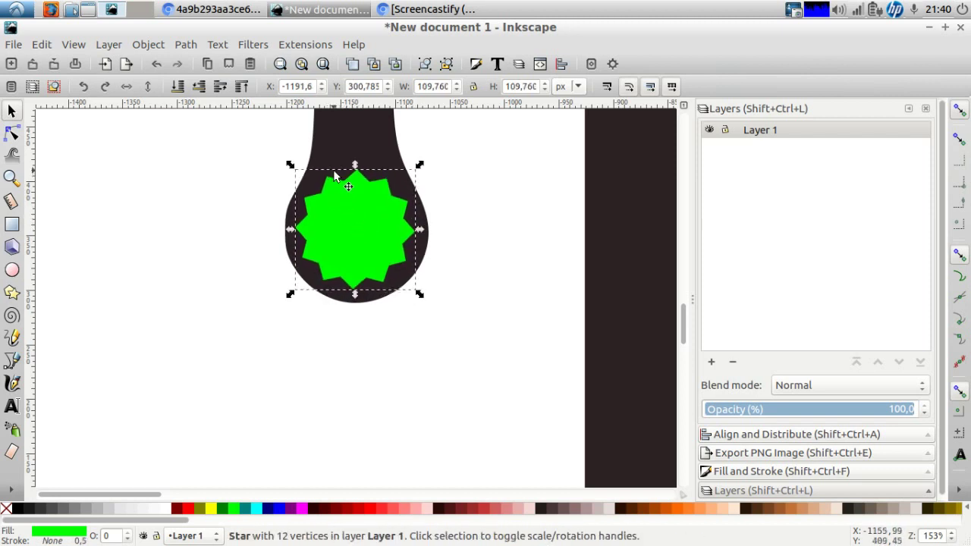
shift+click(354, 129)
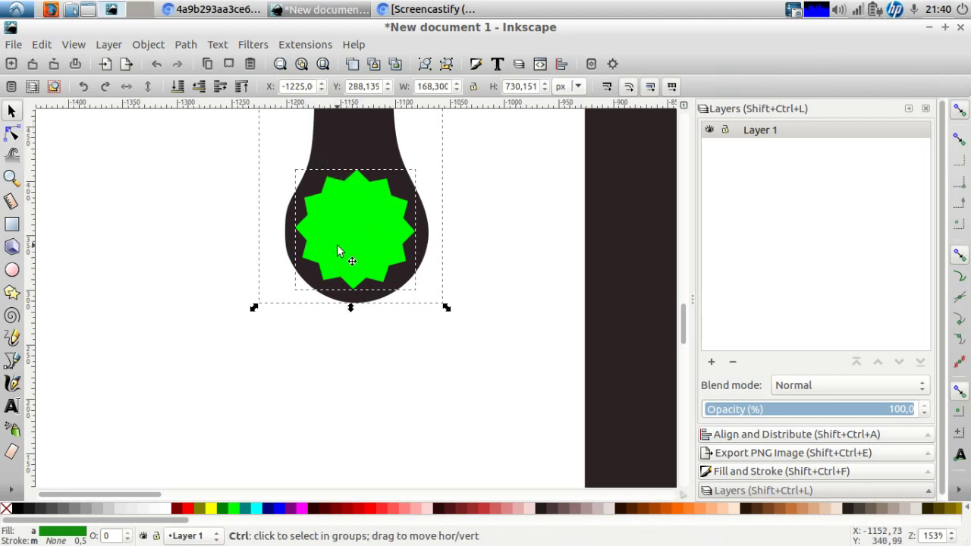
key(ctrl+minus)
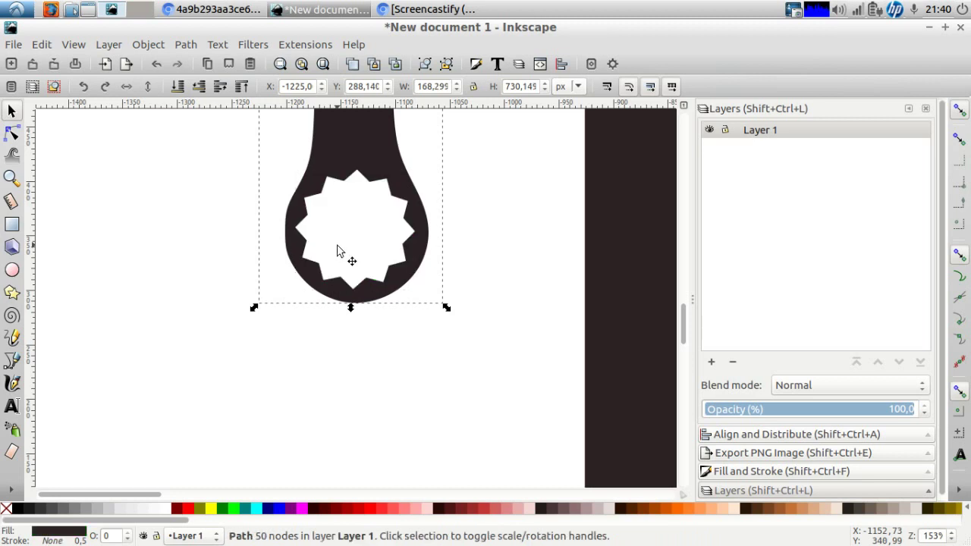
Left of the wrench, draw a vertical rectangle about 85 by 465 px with a circle over its lower end and a larger ellipse over its upper end
drag(681, 333, 684, 265)
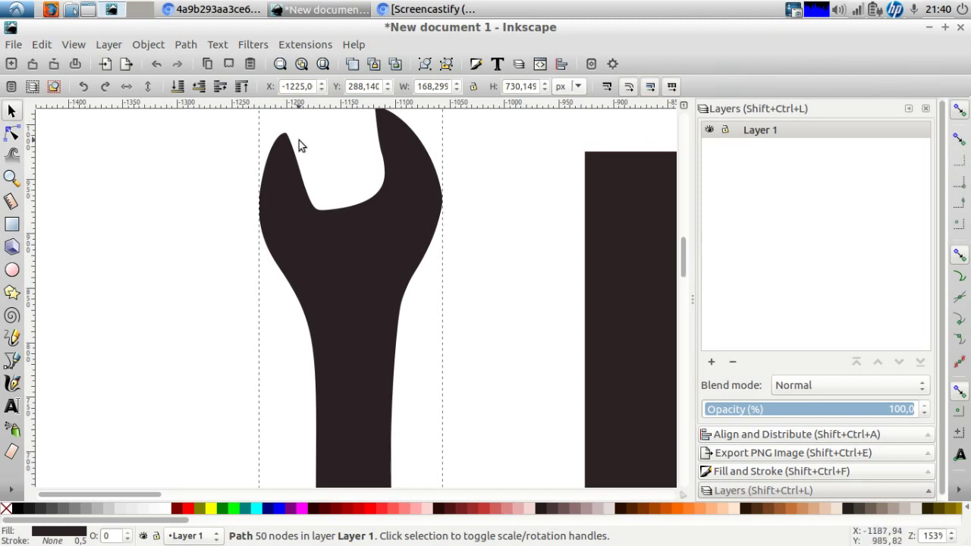
click(280, 64)
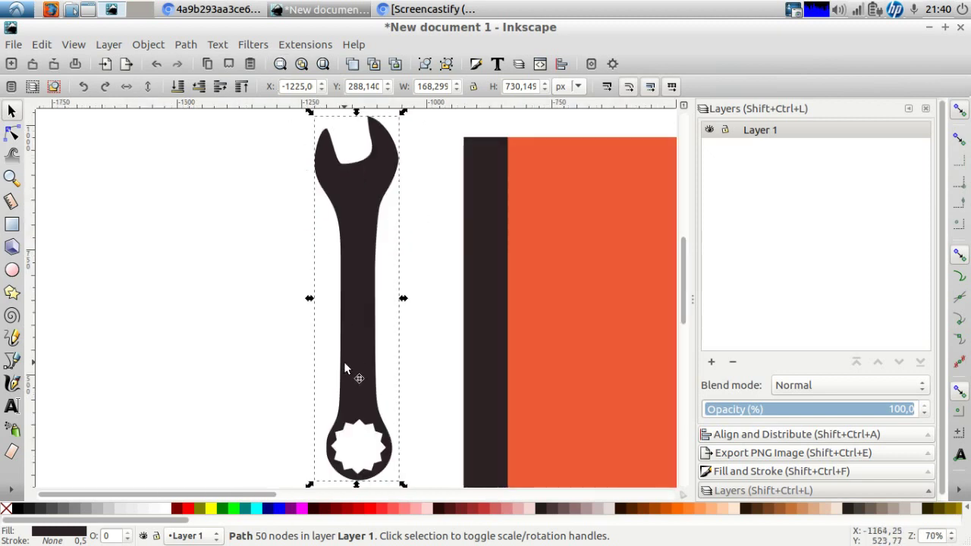
click(12, 224)
drag(139, 183, 181, 415)
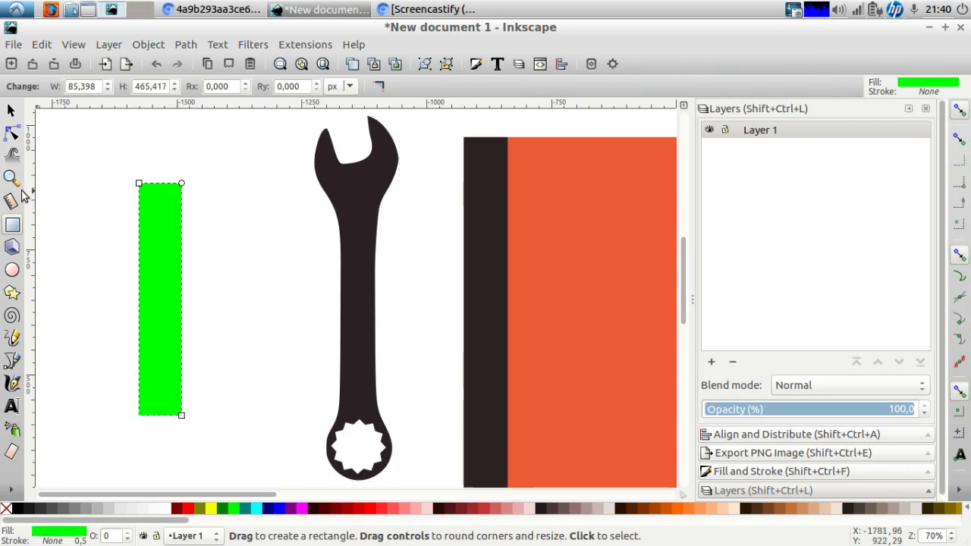
click(12, 271)
drag(123, 405, 196, 475)
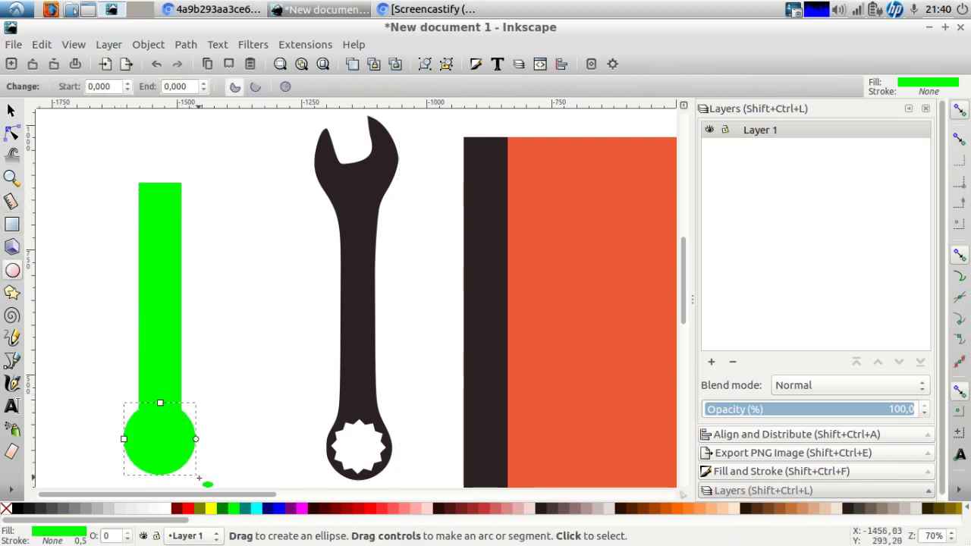
drag(110, 127, 195, 219)
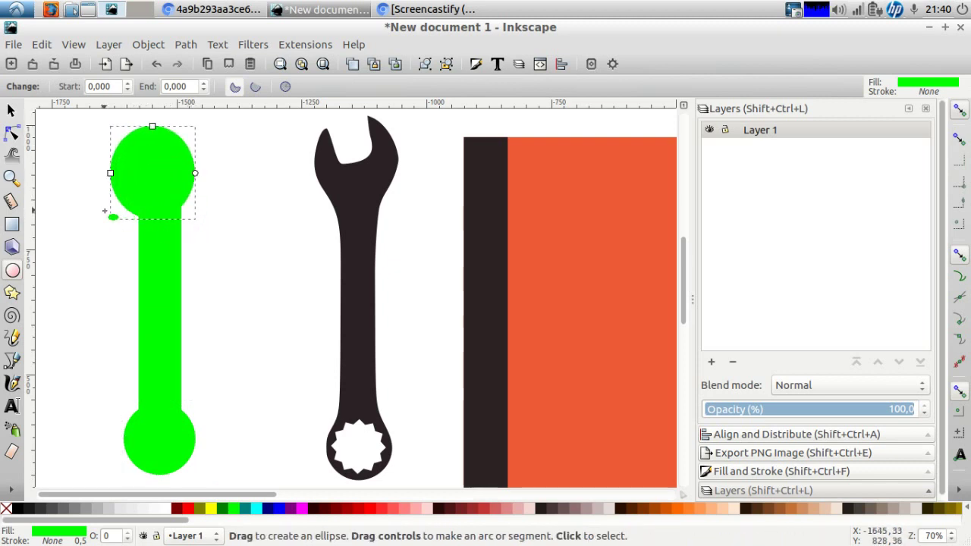
Unite the ellipse, the rectangle and the lower circle into one path
key(s)
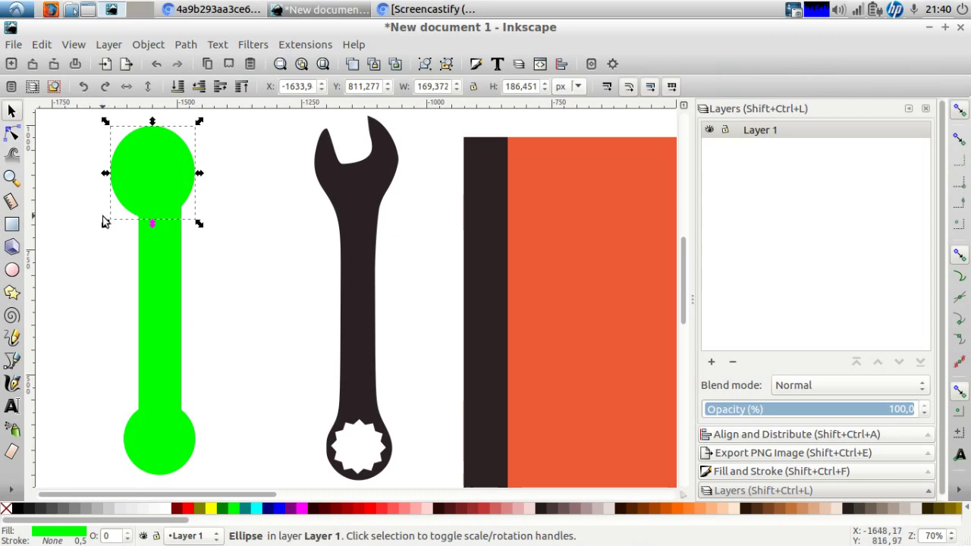
shift+click(160, 311)
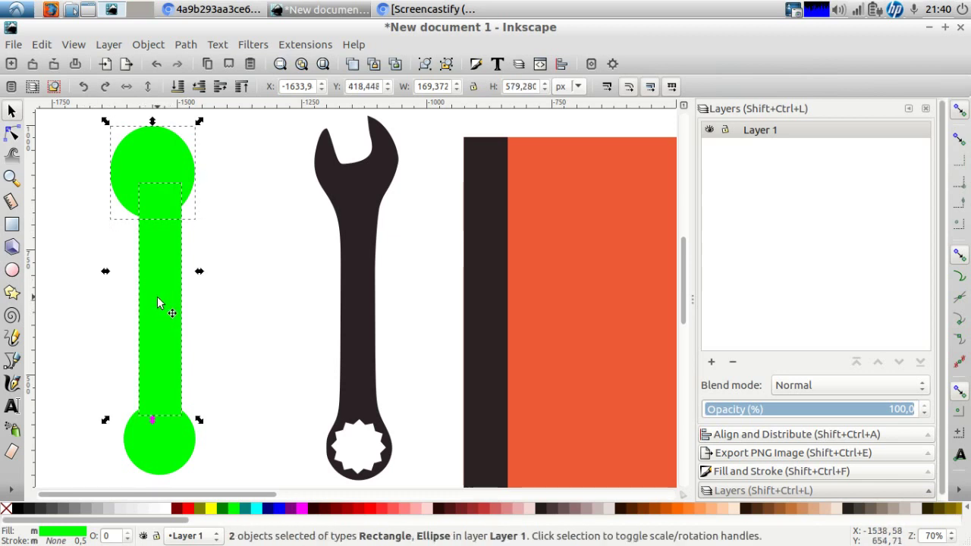
key(ctrl+plus)
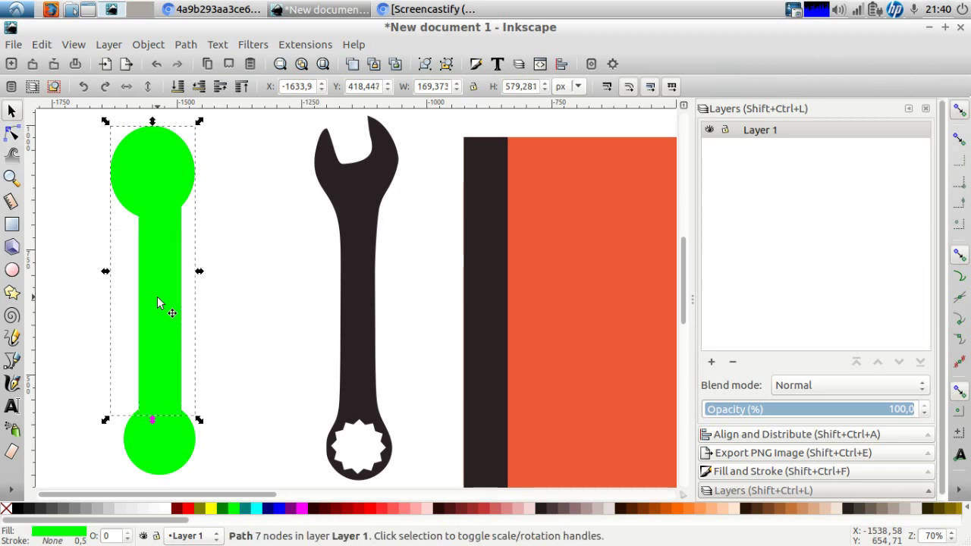
shift+click(164, 439)
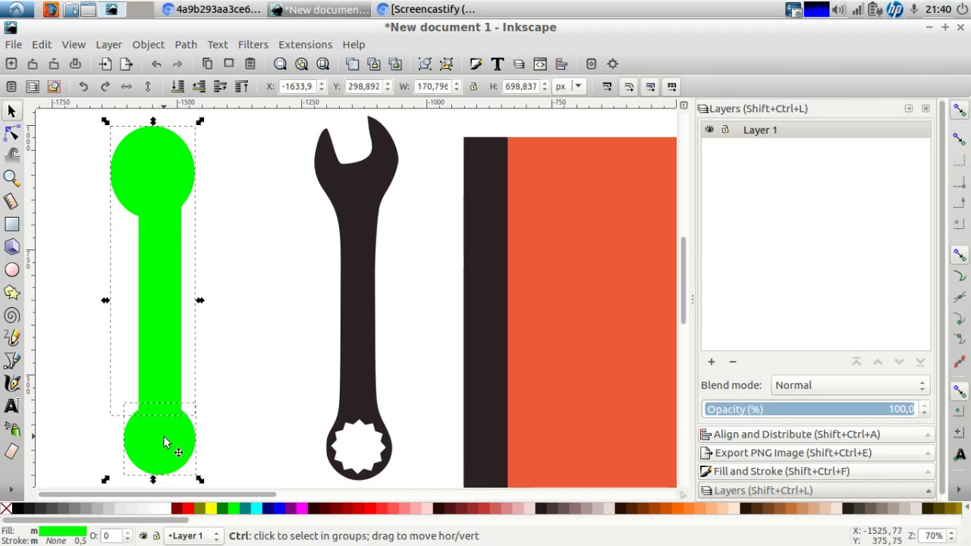
key(ctrl+plus)
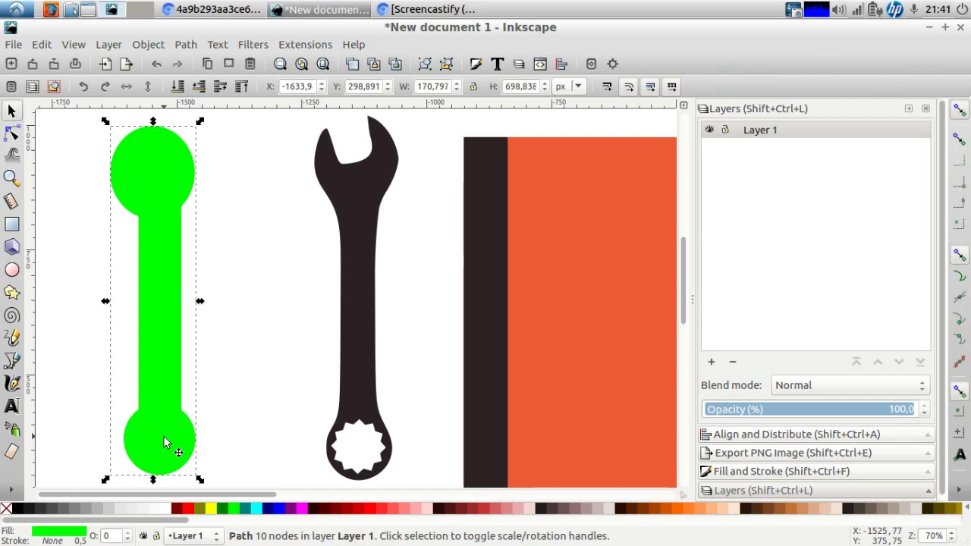
Add two nodes to the upper head of the green path and pull its middle top node down to form a V-shaped jaw
key(n)
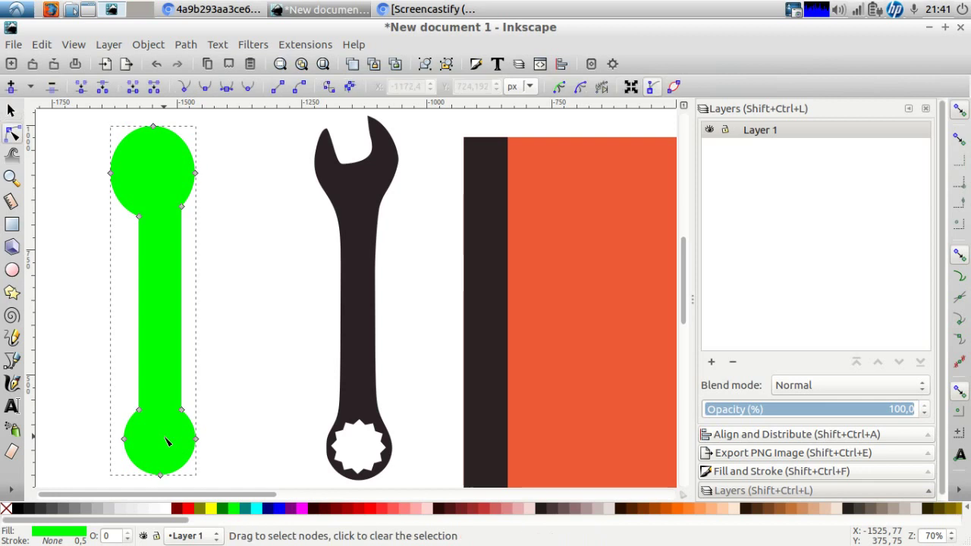
click(126, 139)
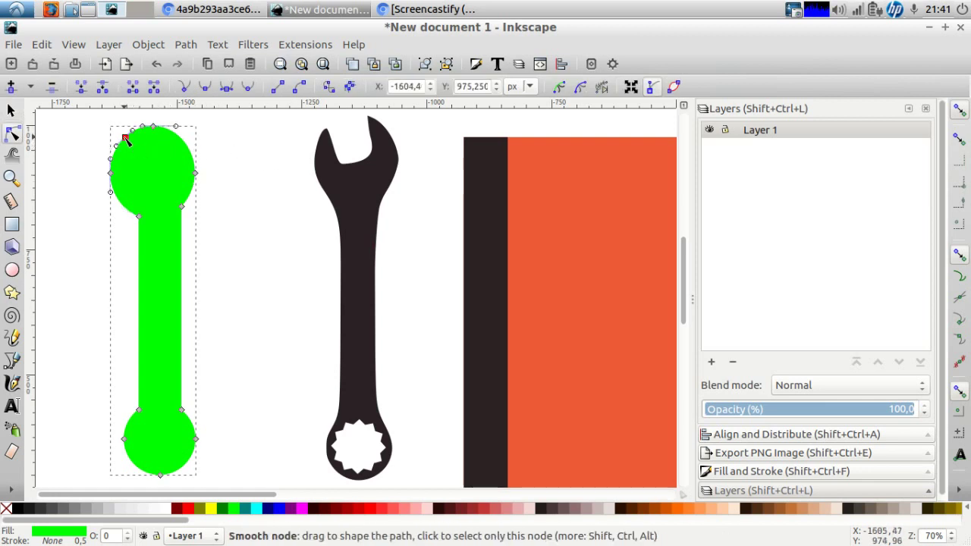
mouse_move(126, 138)
mouse_down()
mouse_move(135, 149)
mouse_move(123, 145)
mouse_up()
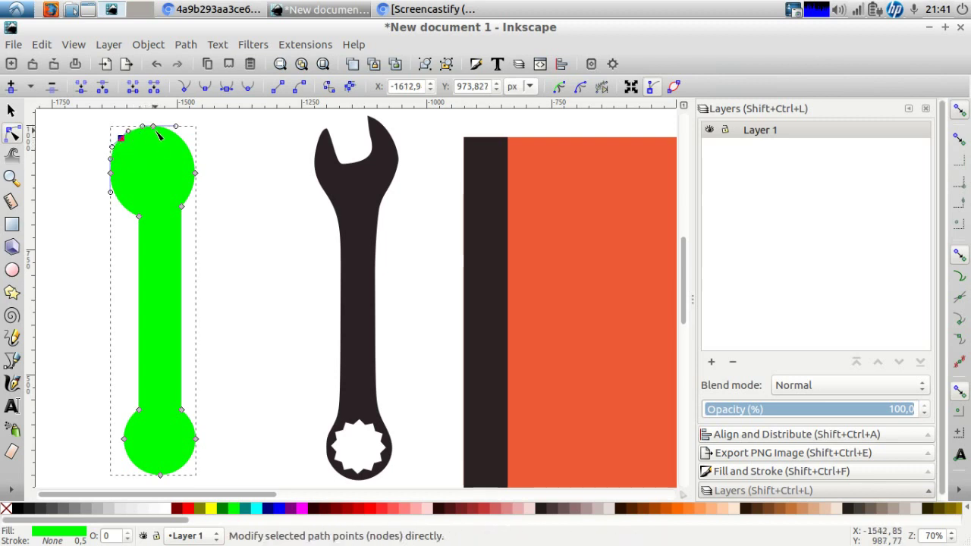
click(174, 140)
click(157, 127)
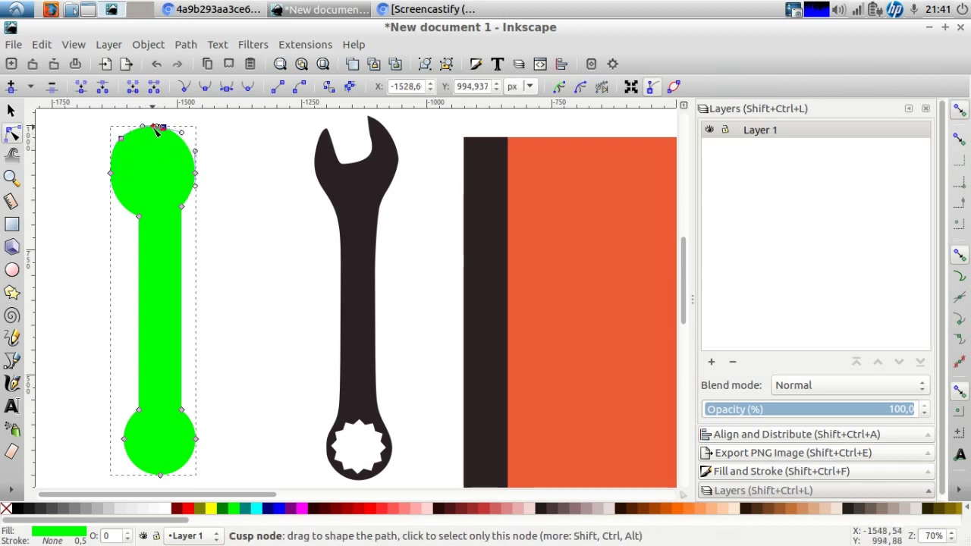
drag(156, 127, 162, 108)
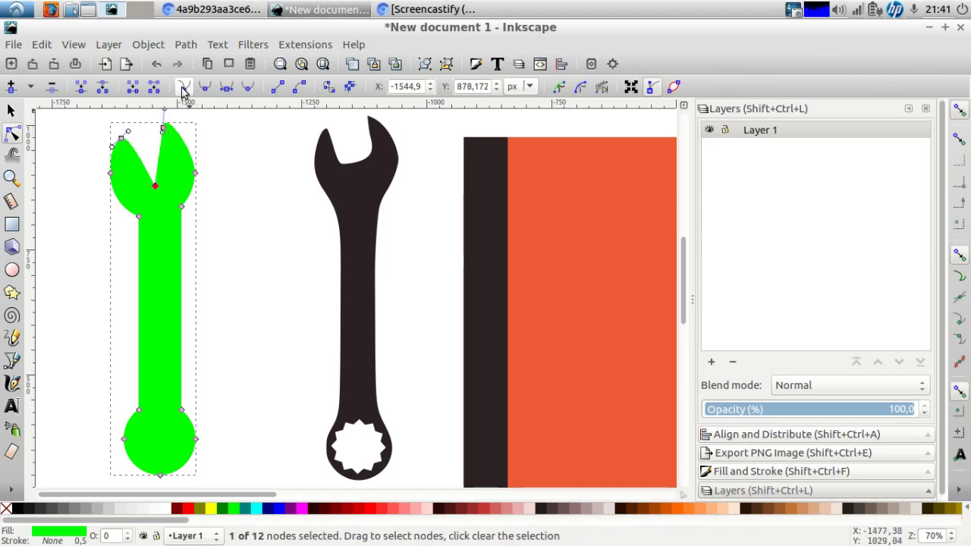
Make the jaw's tip nodes cusps, raise the node at the jaw's base slightly and make it auto-smooth for a rounded opening
click(163, 128)
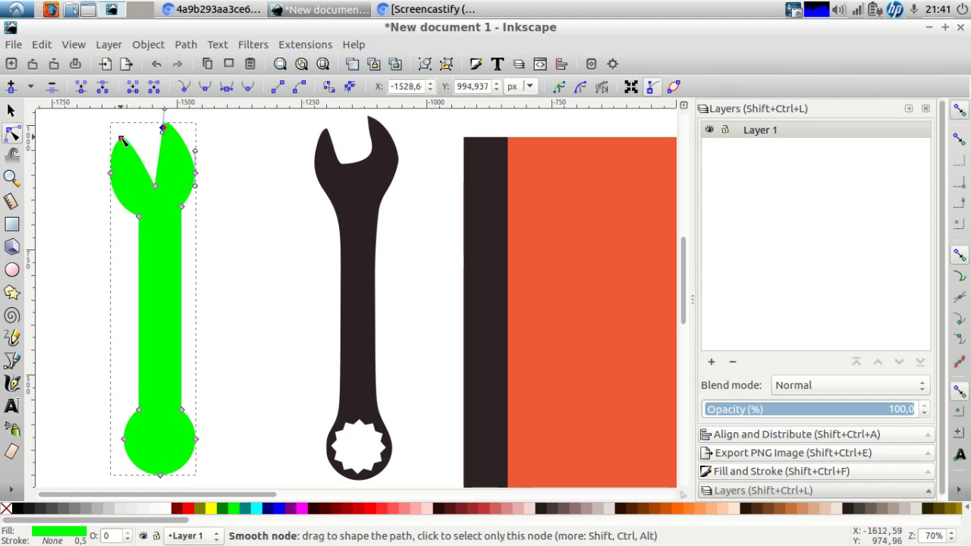
click(122, 141)
click(182, 89)
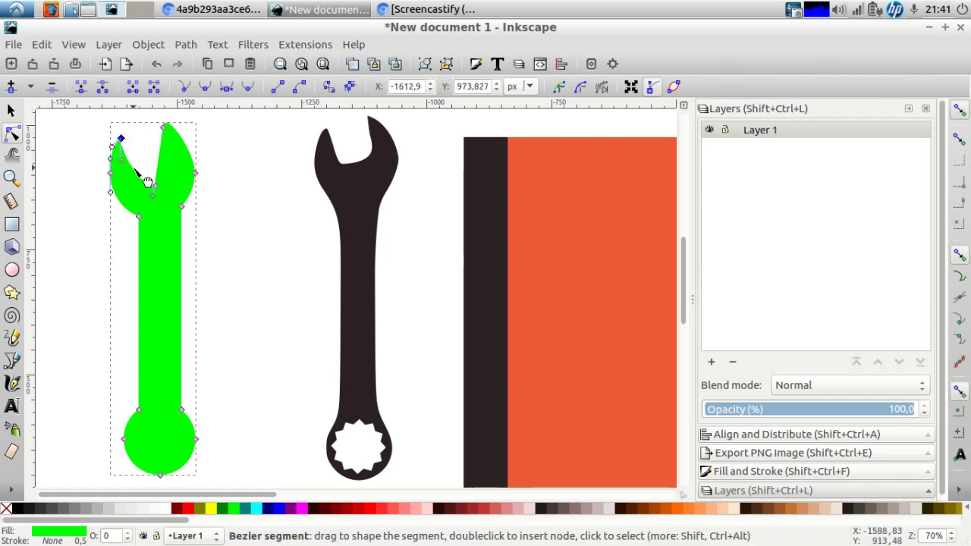
drag(153, 190, 156, 175)
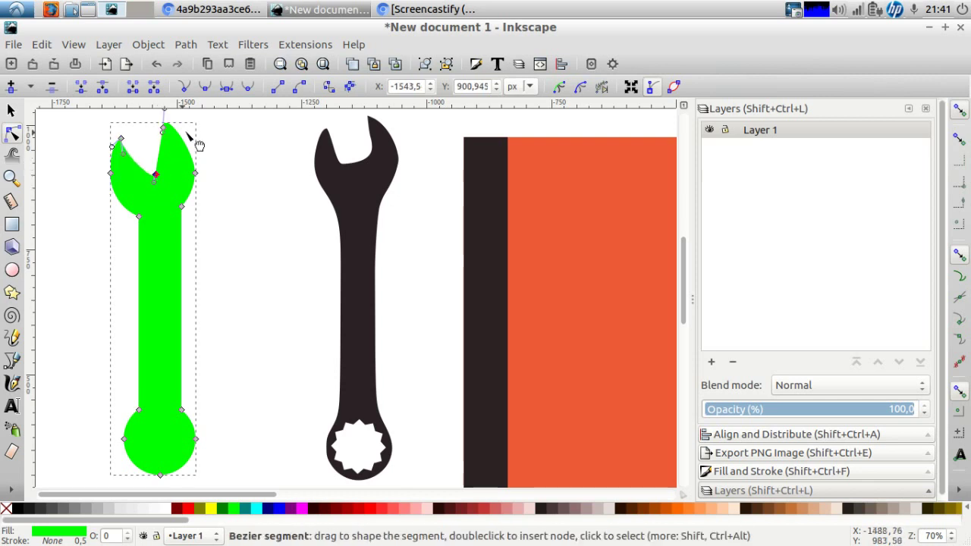
click(247, 88)
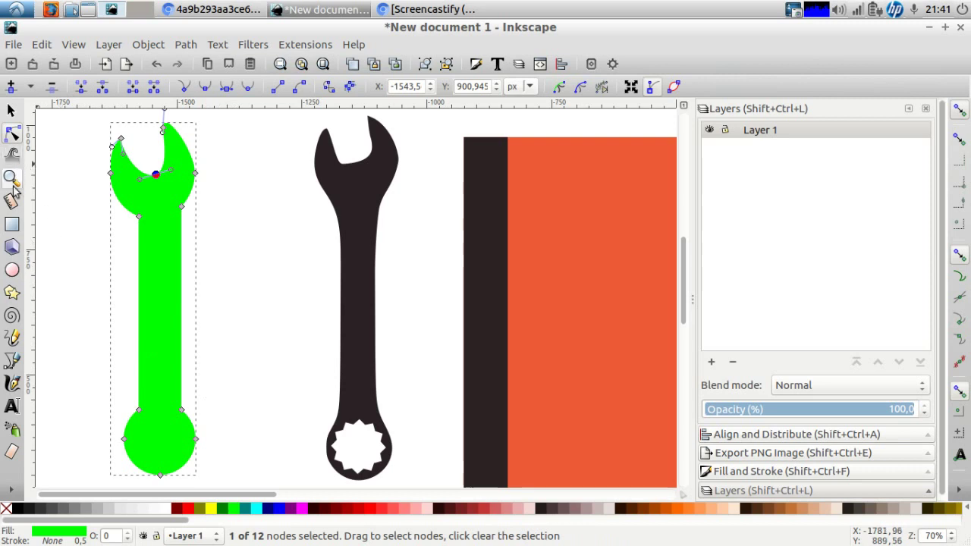
Draw a 12-corner star with spoke ratio 0.828, fill it red and scale it to about 104 px inside the green wrench's lower circle
click(12, 294)
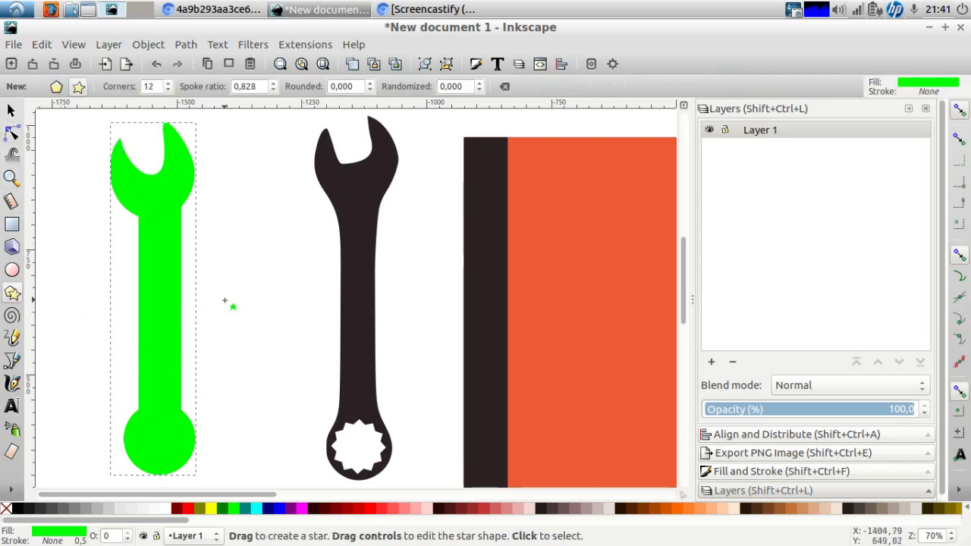
drag(230, 298, 246, 338)
key(s)
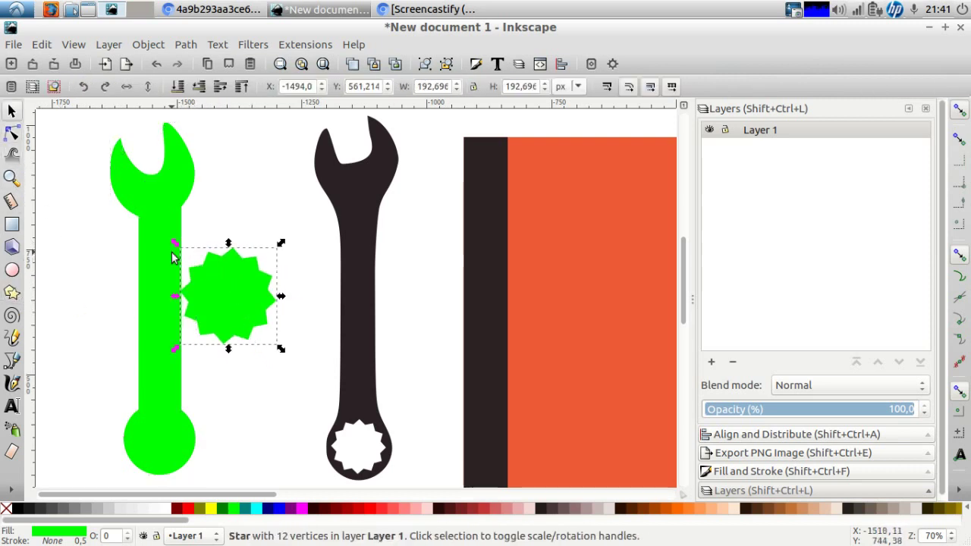
drag(225, 293, 163, 415)
click(186, 509)
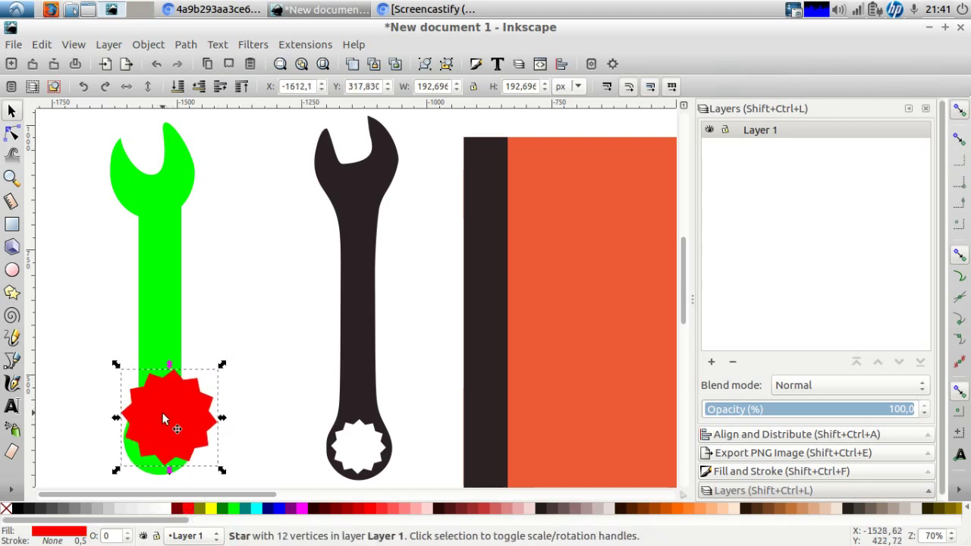
drag(221, 365, 161, 430)
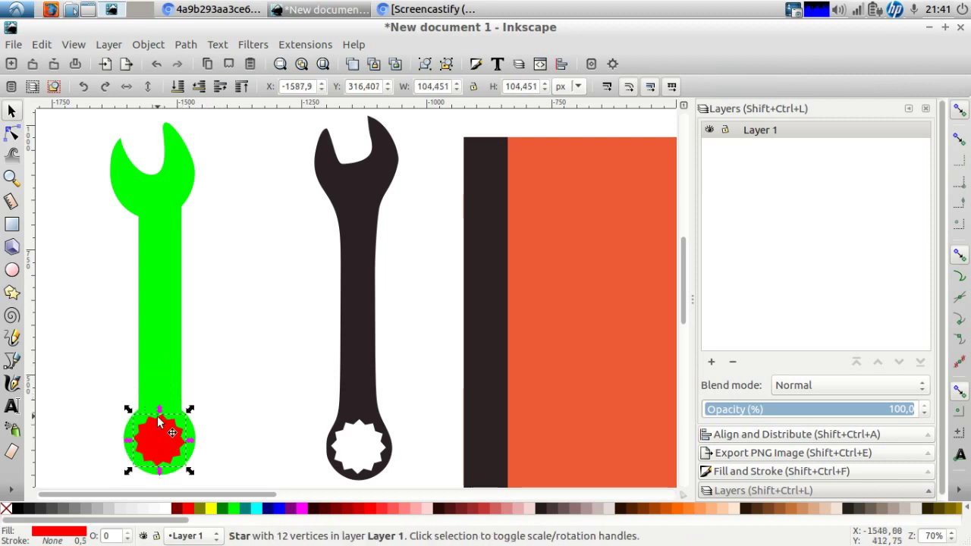
Subtract the red star from the green wrench and change the wrench's fill to purple
shift+click(170, 333)
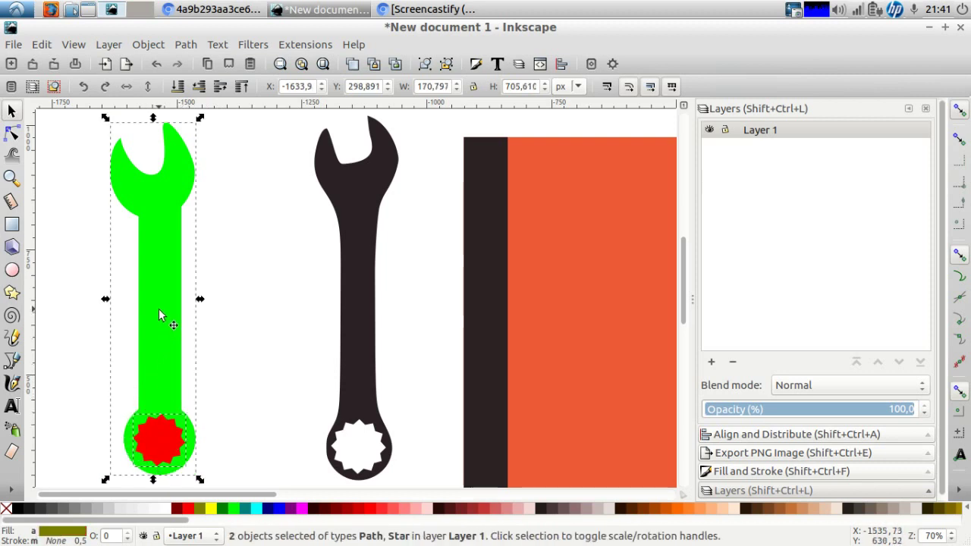
key(ctrl+minus)
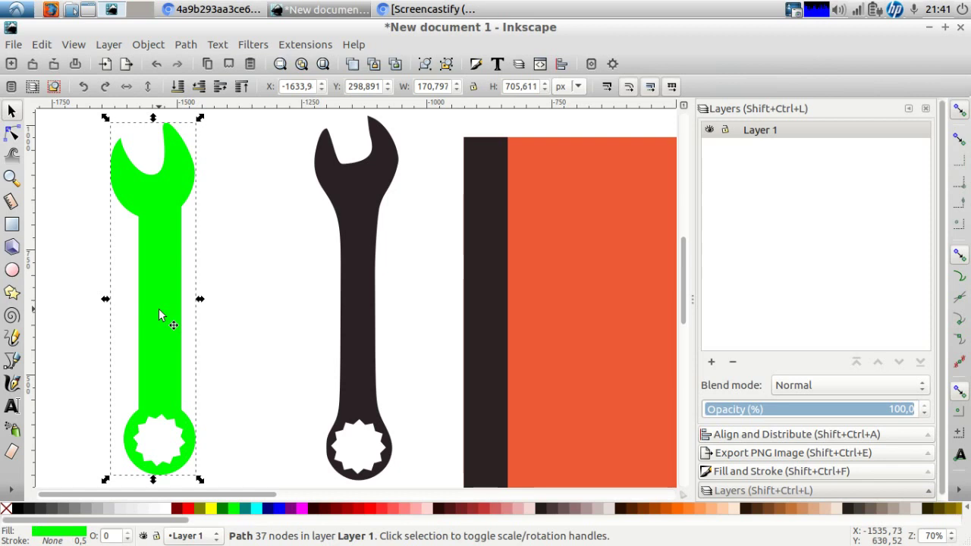
click(16, 509)
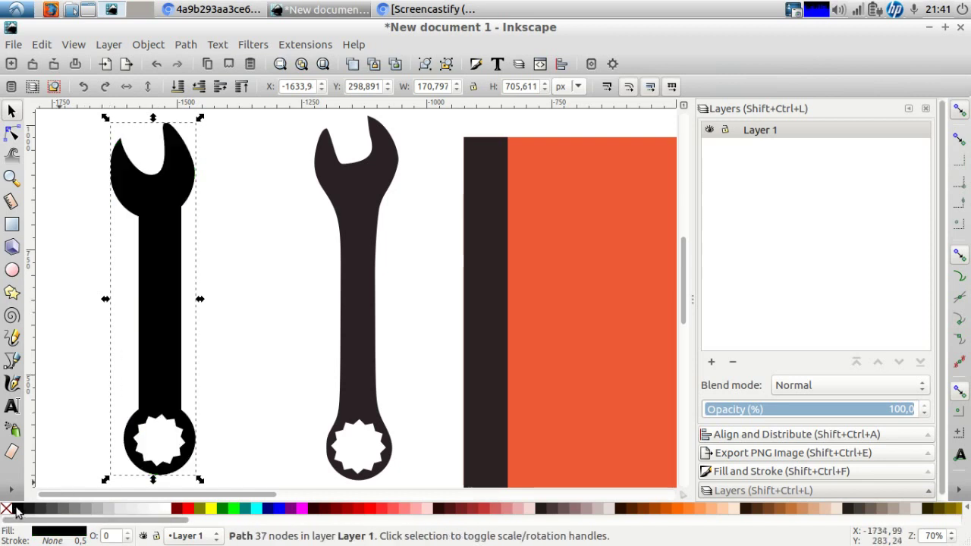
click(291, 510)
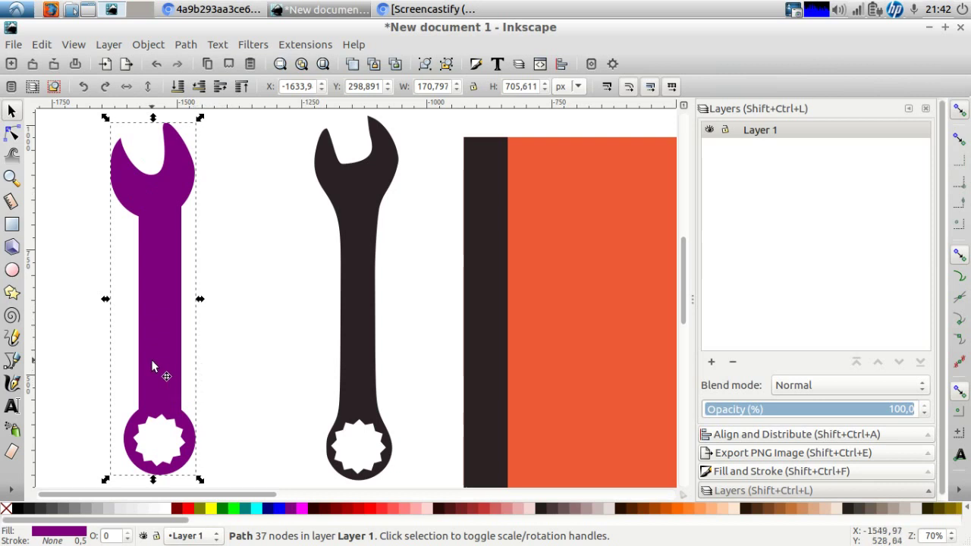
Smooth the purple wrench's node where the handle's right edge meets the lower ring, and raise it to soften the transition
double_click(161, 385)
click(182, 410)
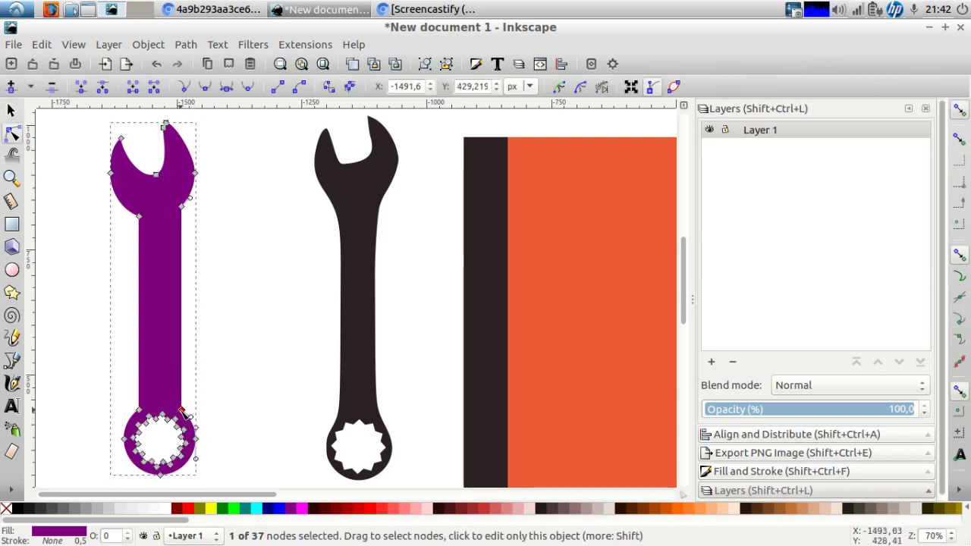
click(206, 87)
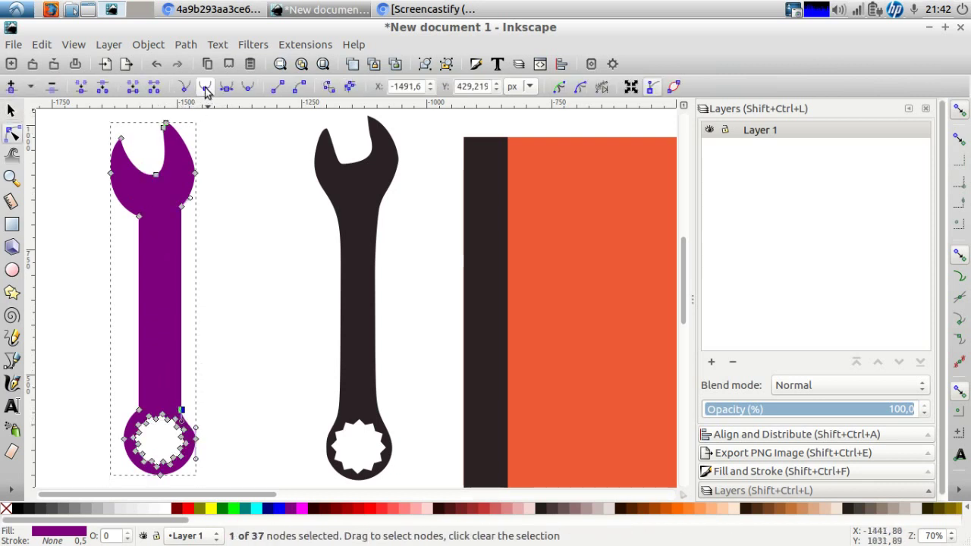
drag(182, 411, 179, 395)
click(265, 356)
key(s)
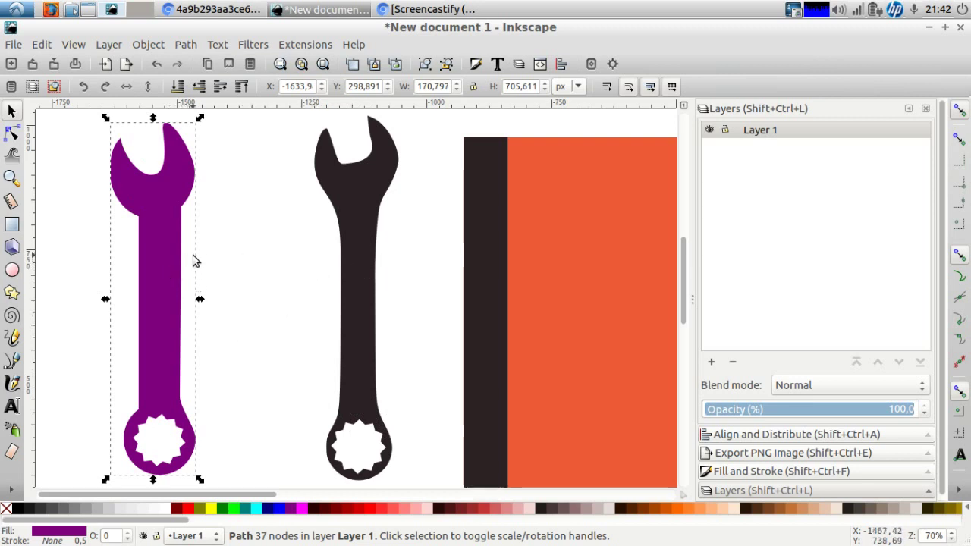
Delete the purple wrench and place the dark traced wrench over the wrench on the reference cover, with their jaws aligned
key(Delete)
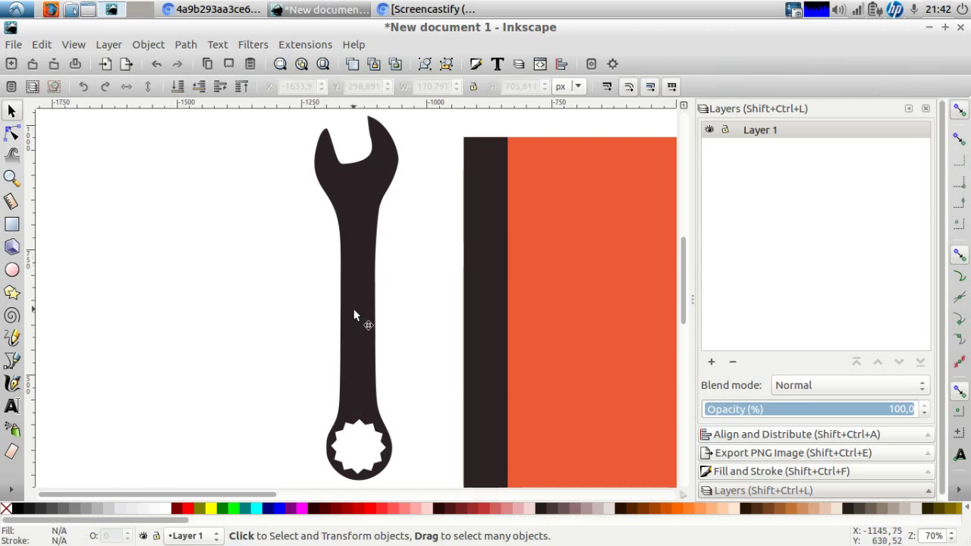
click(302, 65)
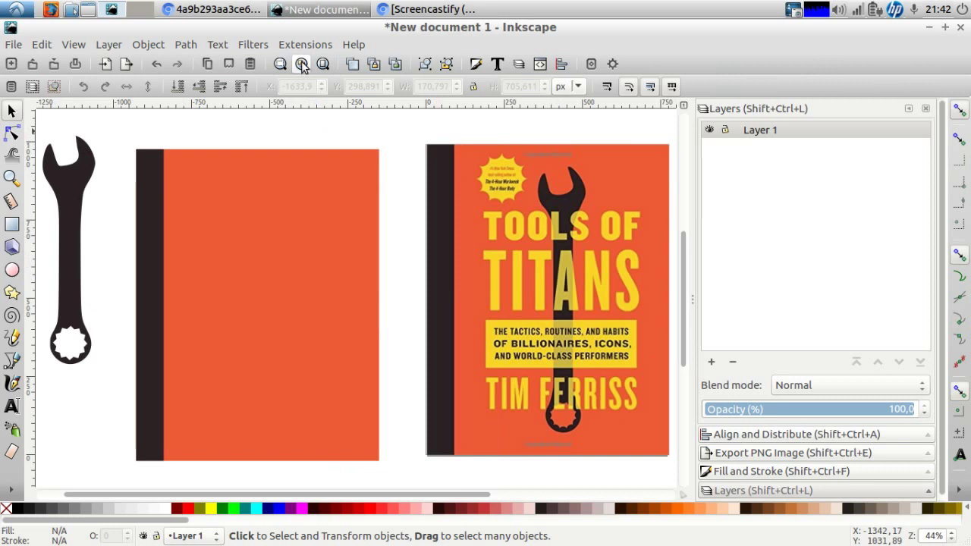
drag(65, 234, 559, 258)
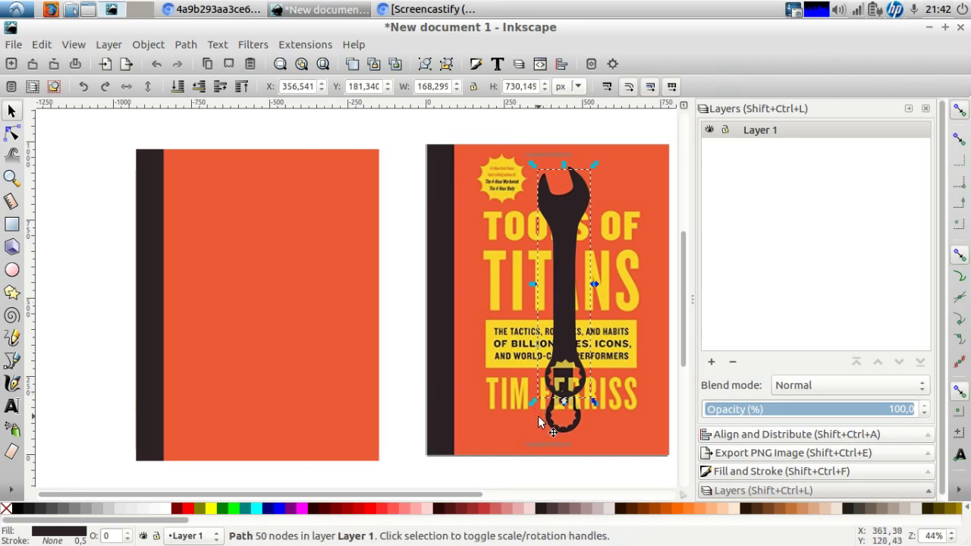
key(Down)
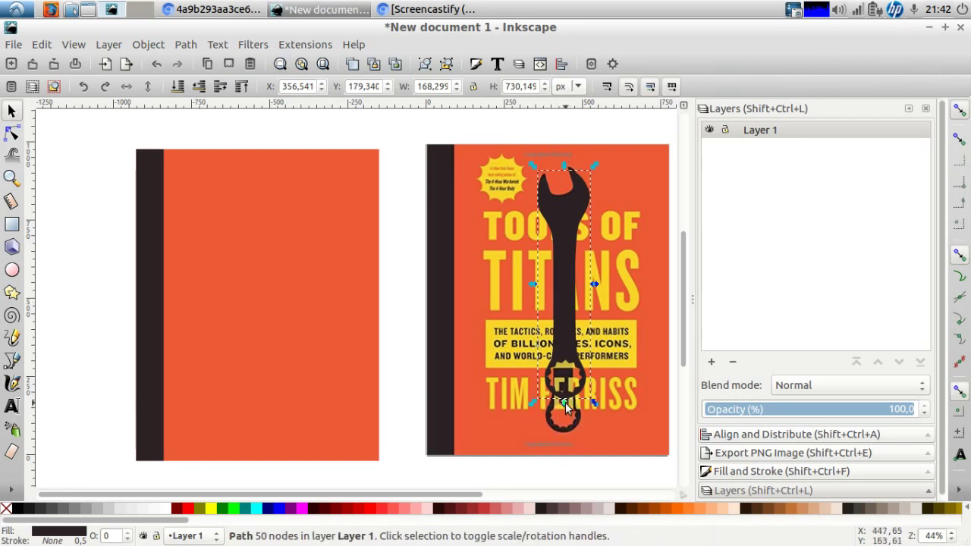
drag(565, 407, 563, 412)
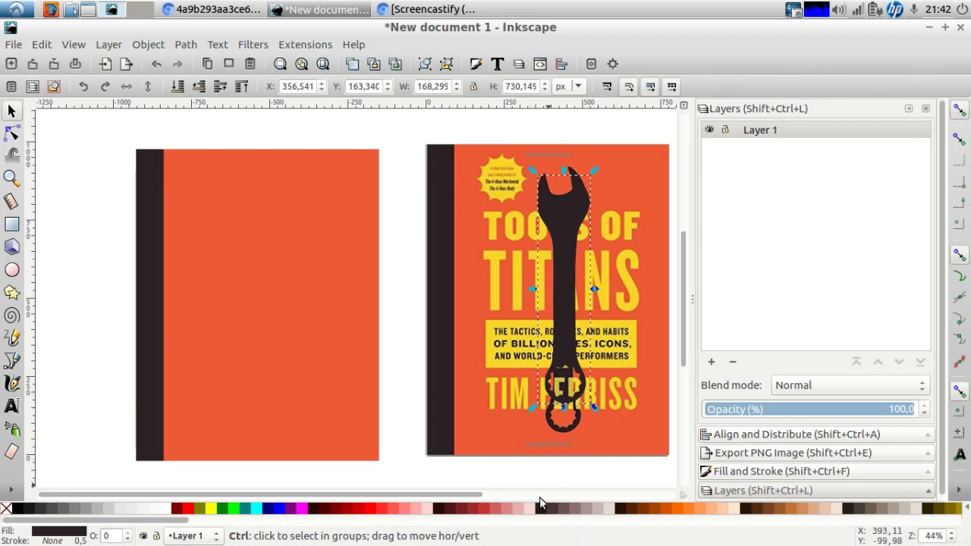
key(ctrl+z)
key(ctrl+z)
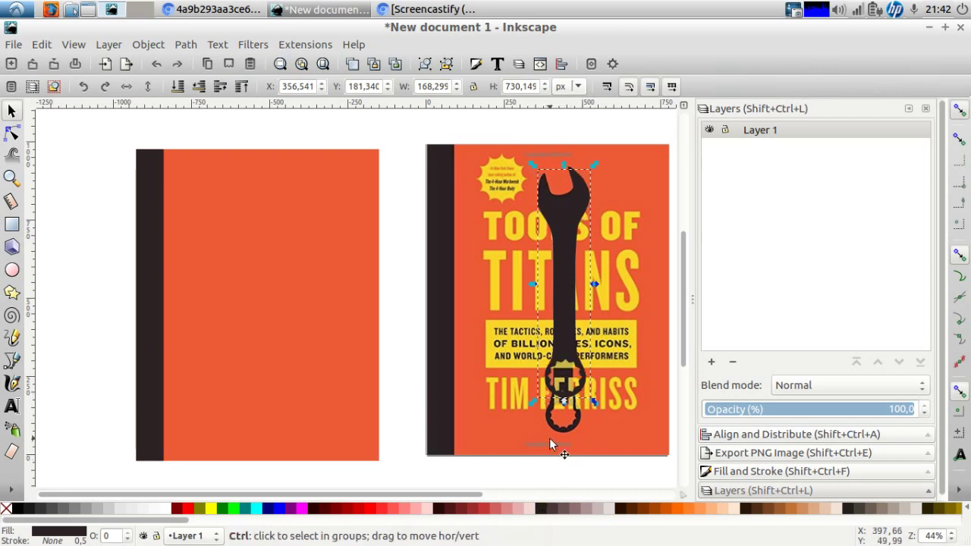
Scale the dark wrench proportionally to about 197 × 853 px using the reference cover, and move it onto the blank orange cover
drag(564, 402, 560, 440)
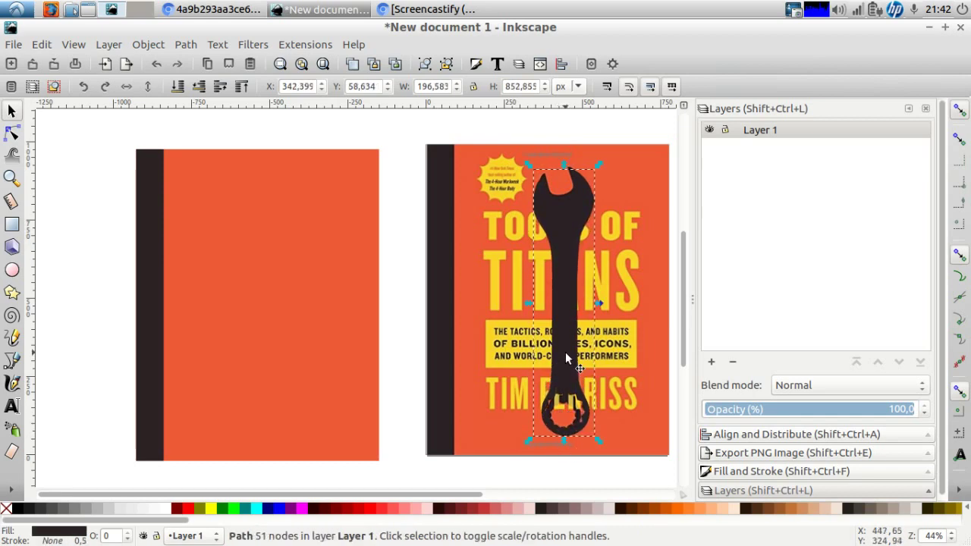
drag(563, 352, 264, 356)
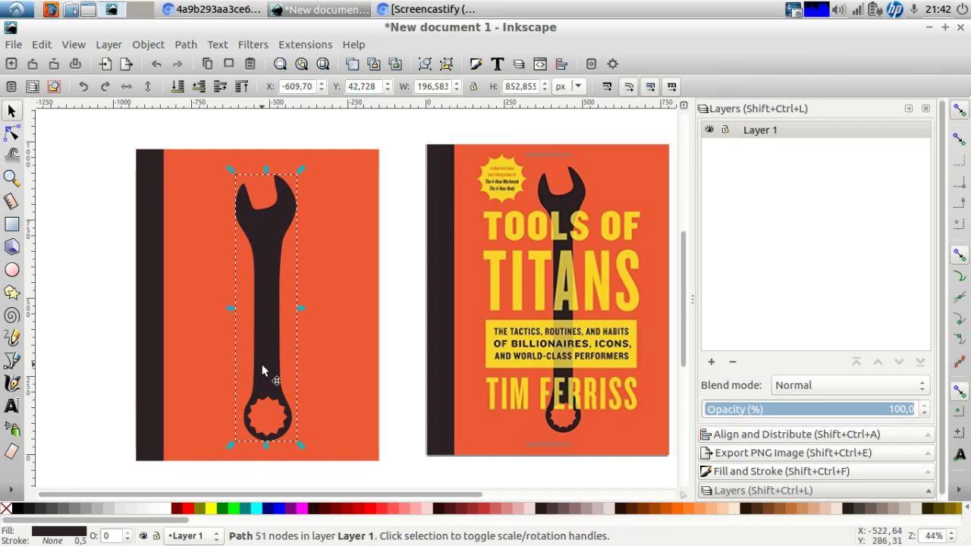
Fill the first T of TITANS on the reference with the Paint Bucket and move the resulting shape onto the orange cover beside the wrench
click(10, 493)
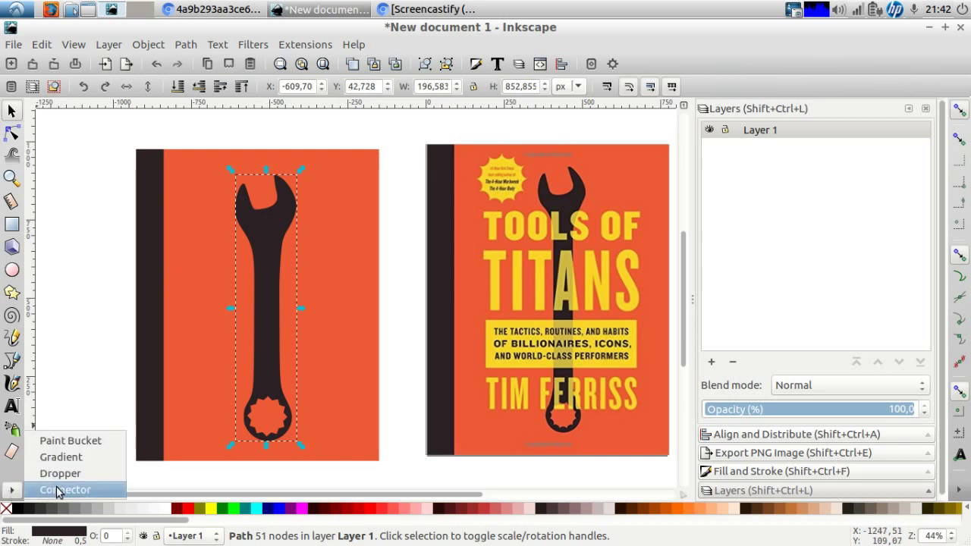
click(70, 441)
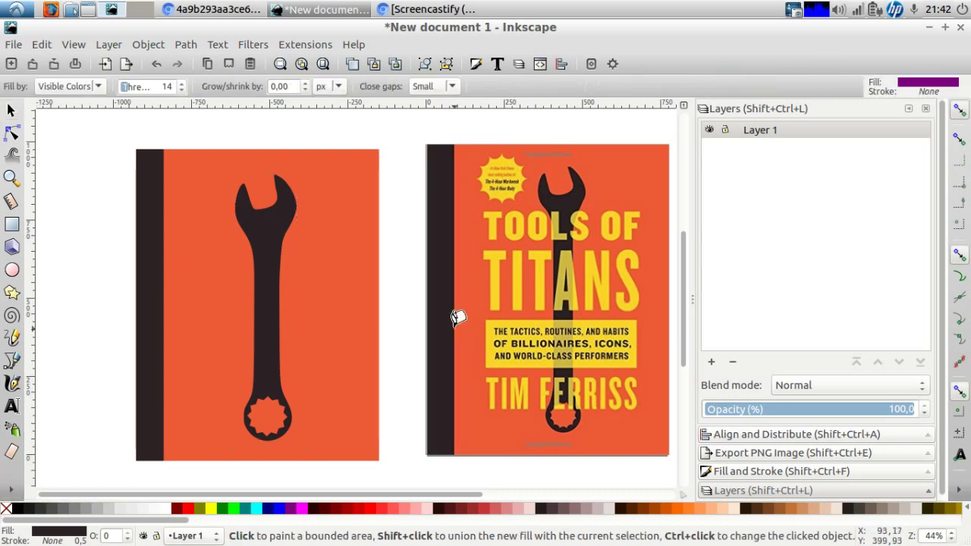
click(497, 262)
key(s)
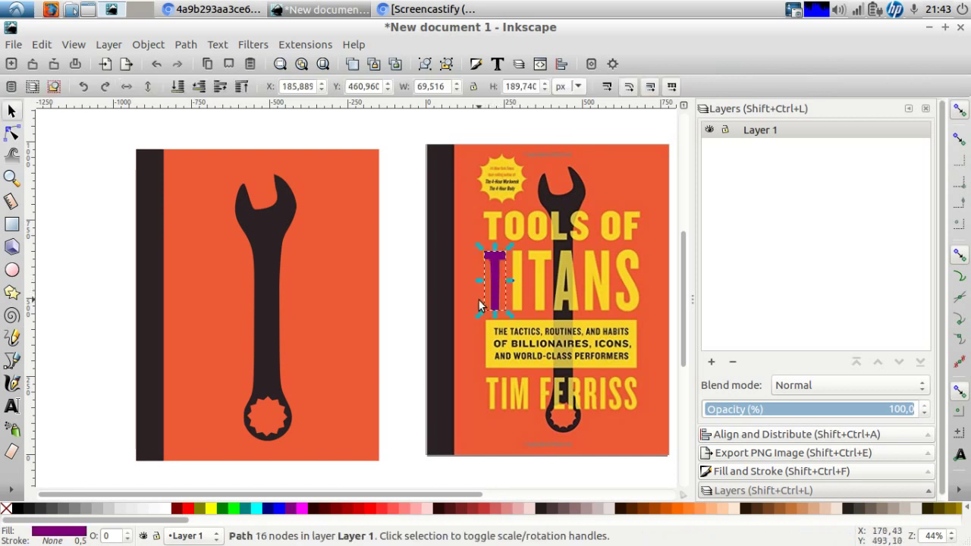
drag(489, 272, 321, 298)
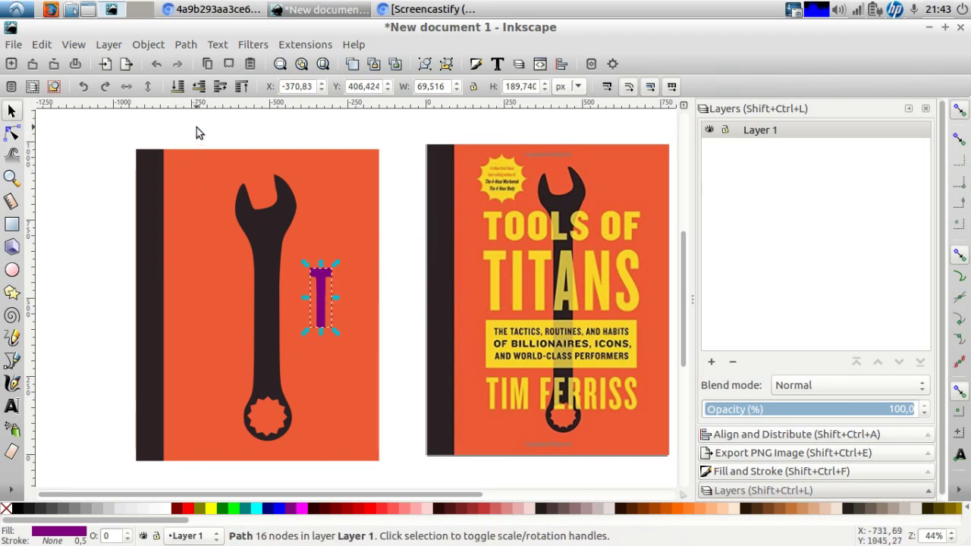
Square the purple T's left inner corner by deleting its rounding node, moving the adjacent node into the corner and straightening the stem segment
click(280, 65)
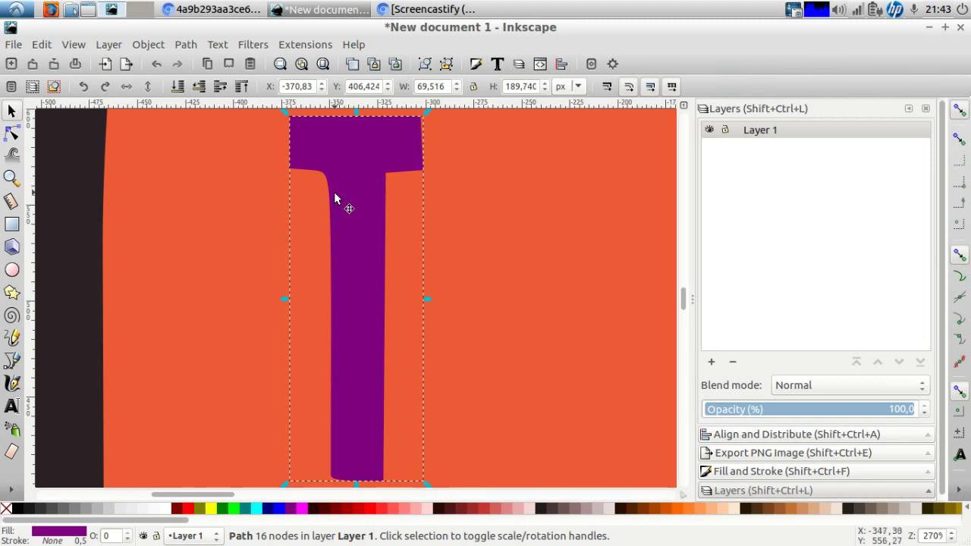
key(n)
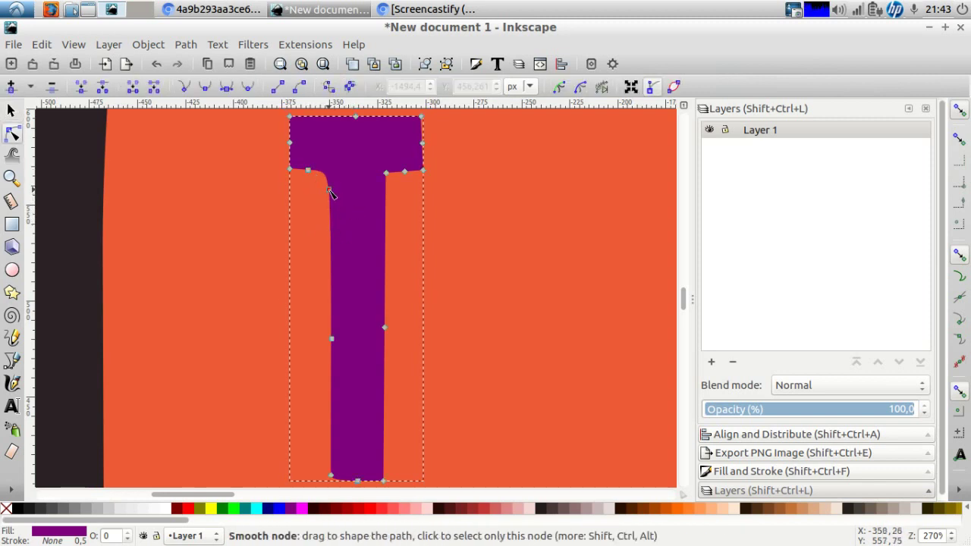
click(330, 193)
key(Delete)
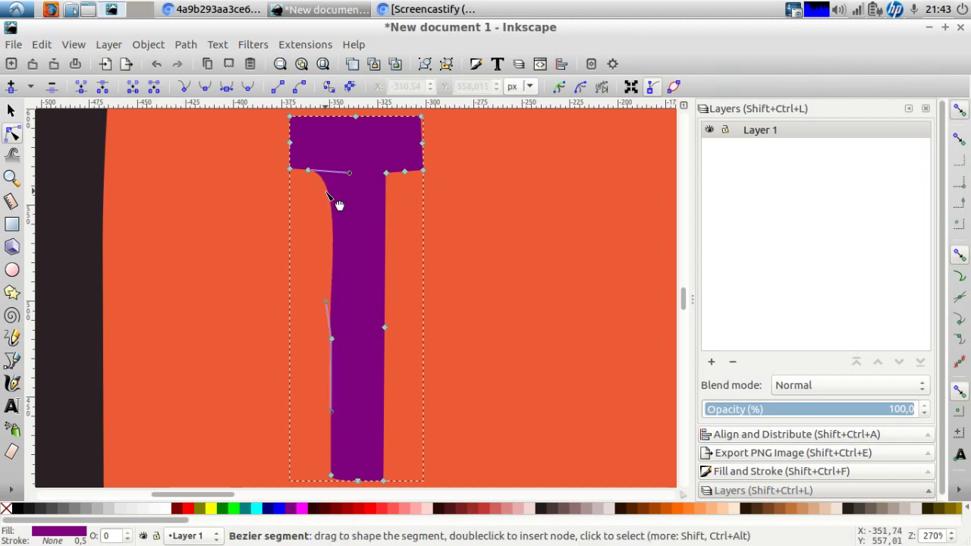
drag(311, 171, 336, 173)
drag(340, 345, 354, 158)
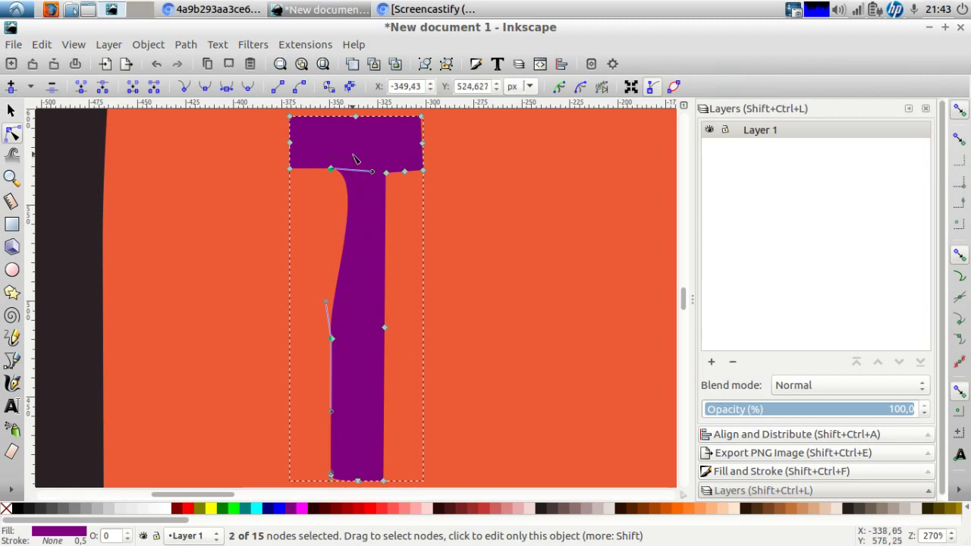
click(278, 86)
Align the nodes under the T's crossbar along a horizontal line and those on its right edge along a vertical line
drag(450, 200, 266, 155)
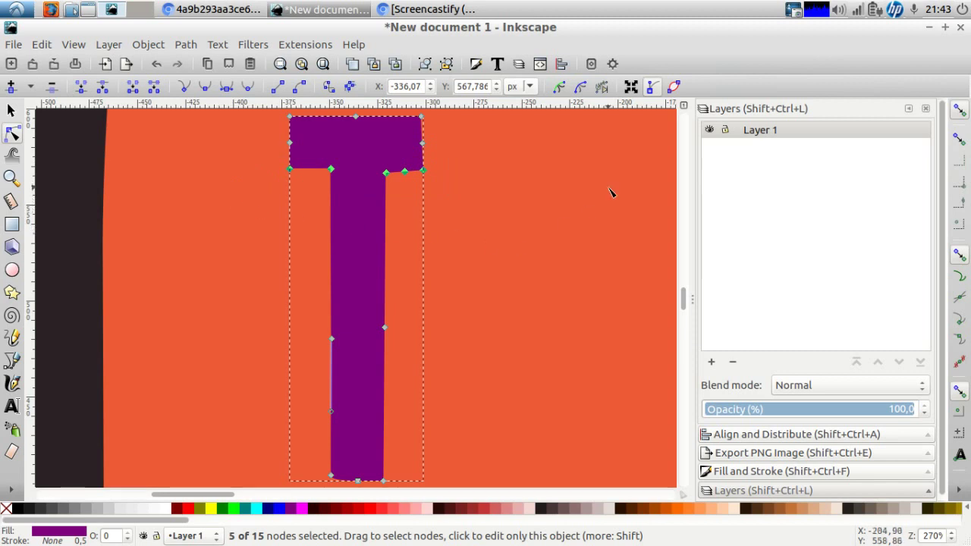
click(562, 65)
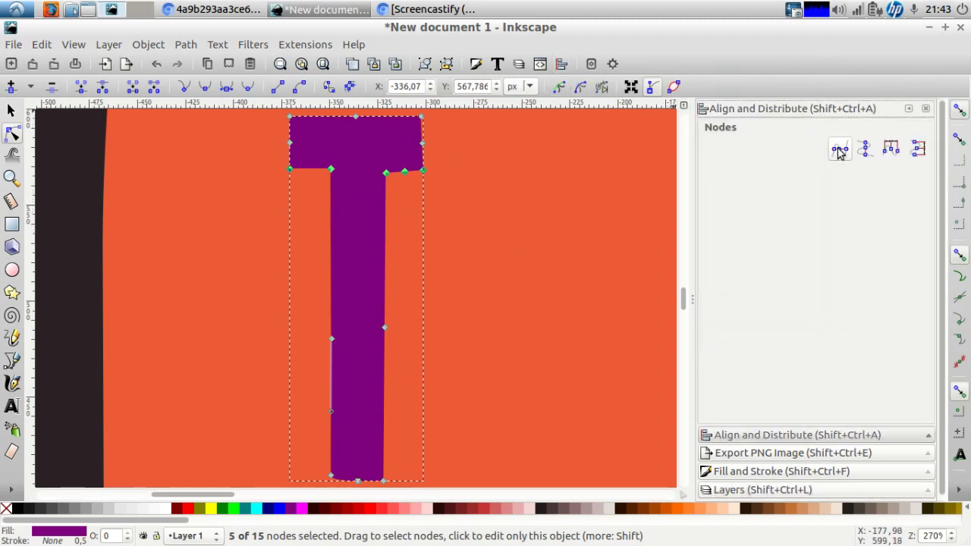
click(840, 150)
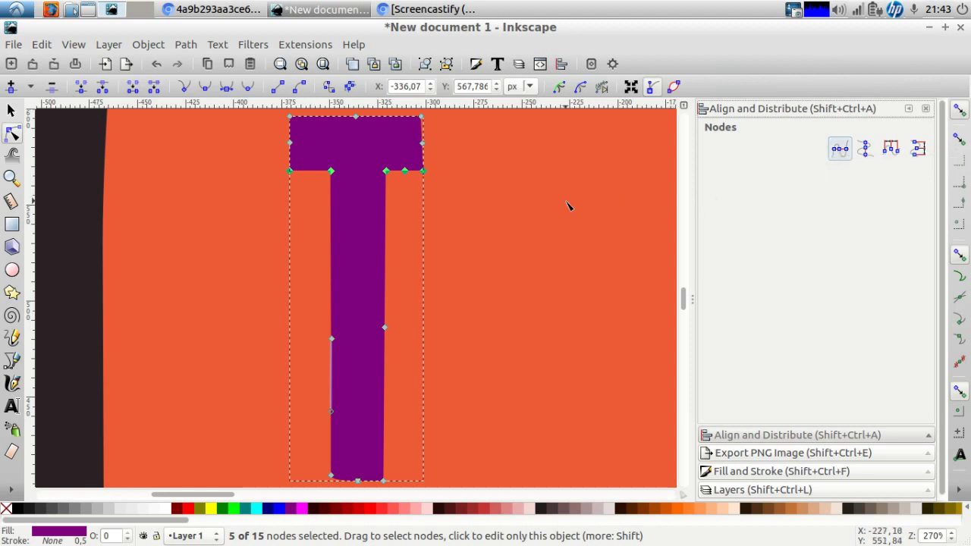
drag(435, 204, 416, 105)
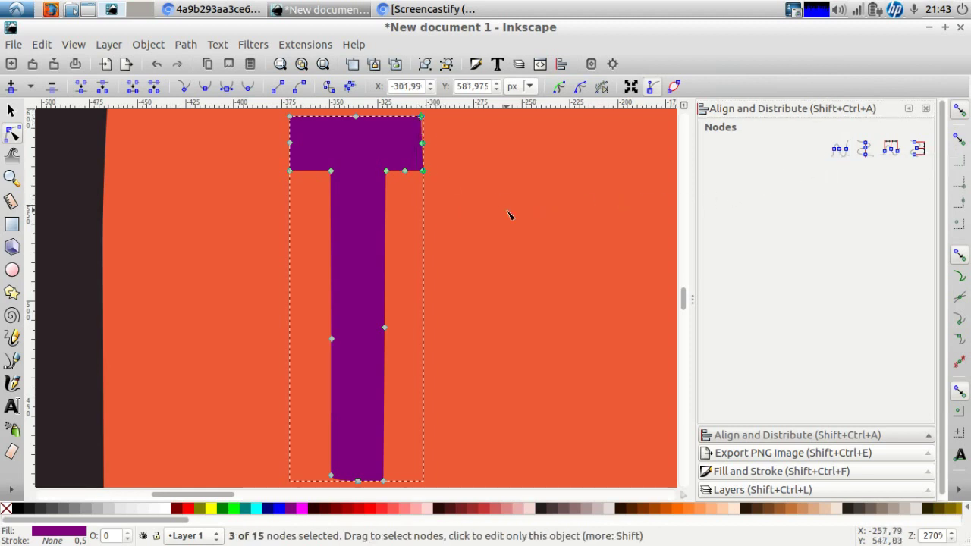
click(865, 149)
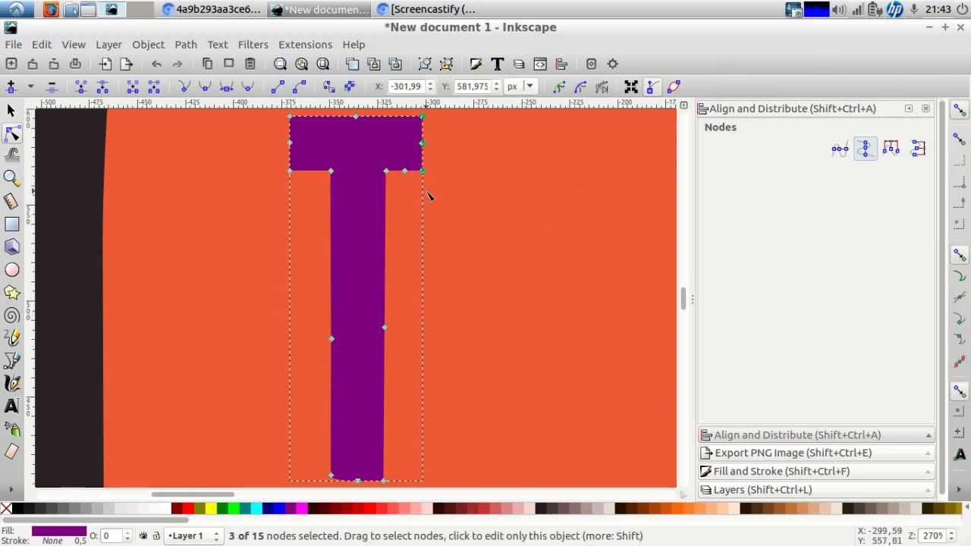
Add the sample text "kjkjkjkjk" in the empty area beside the reference cover and set its font size to 48
click(322, 66)
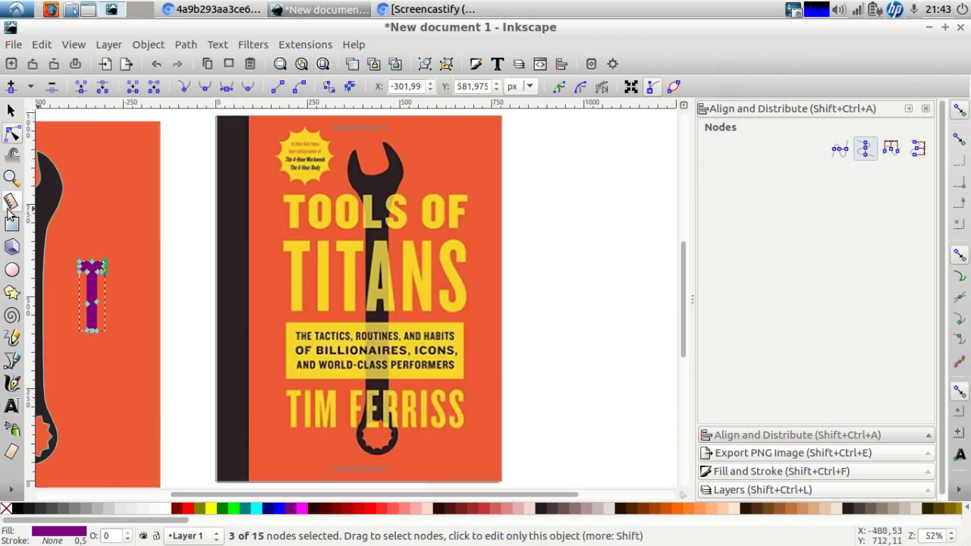
click(12, 407)
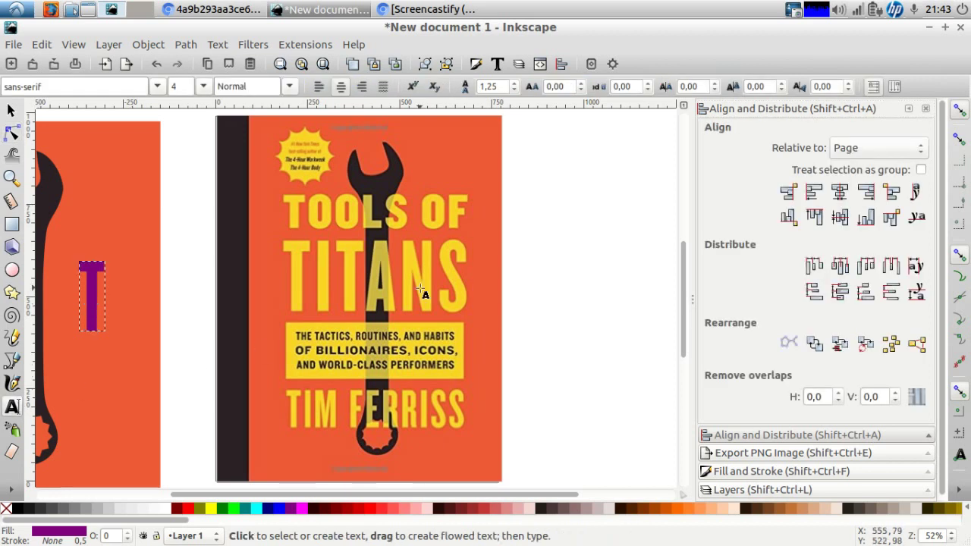
click(560, 246)
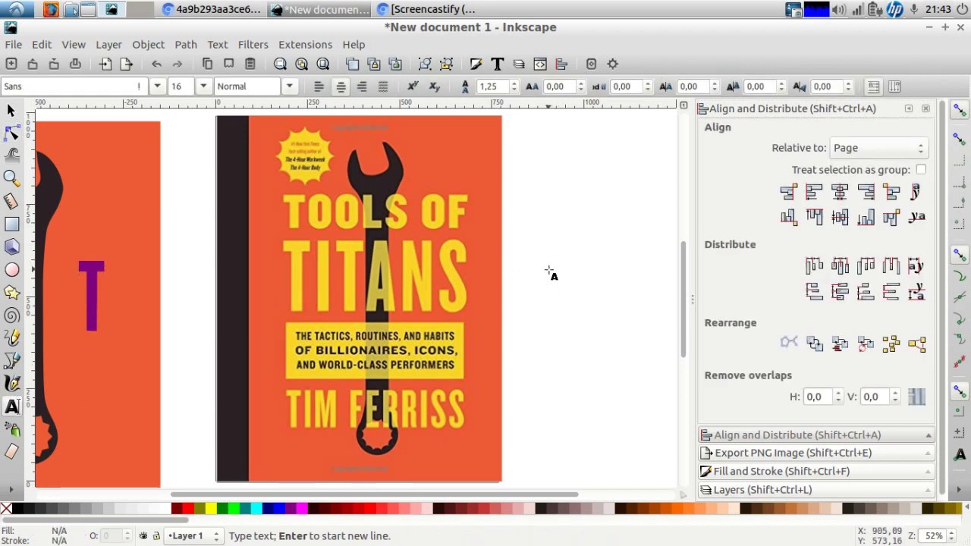
text(TIM FERRI)
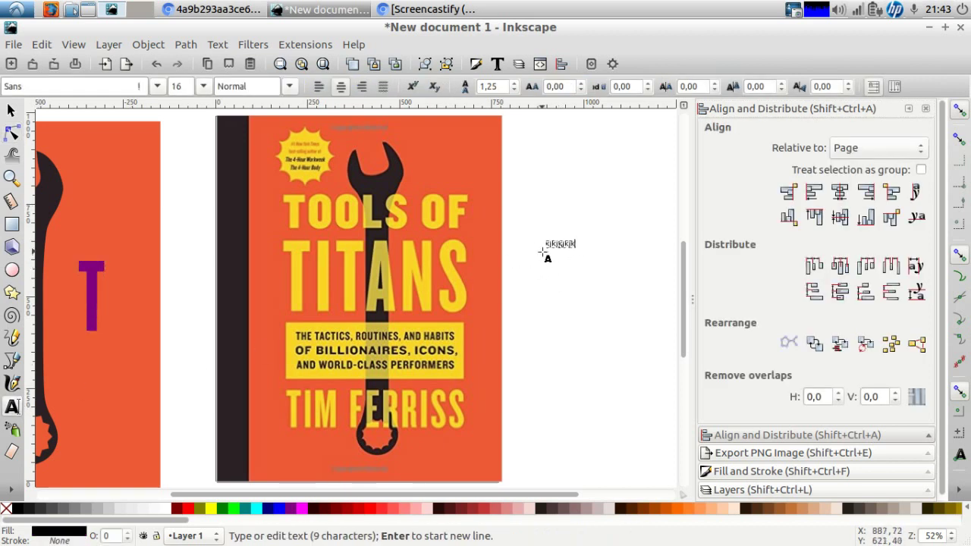
click(203, 87)
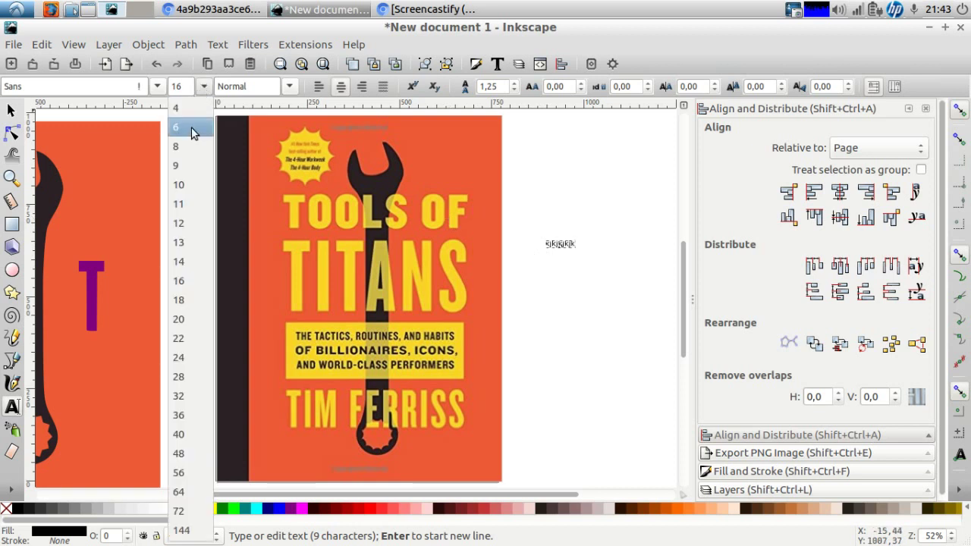
click(181, 360)
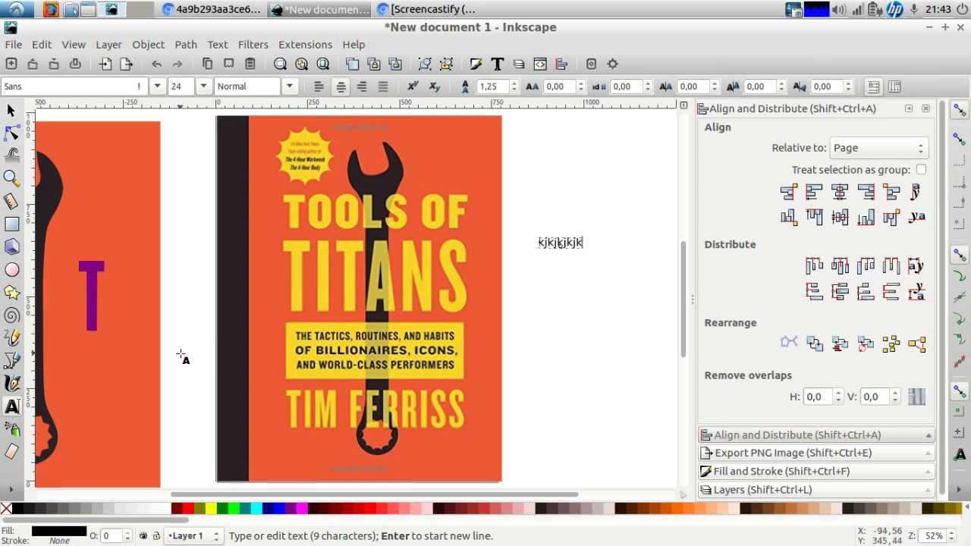
click(203, 88)
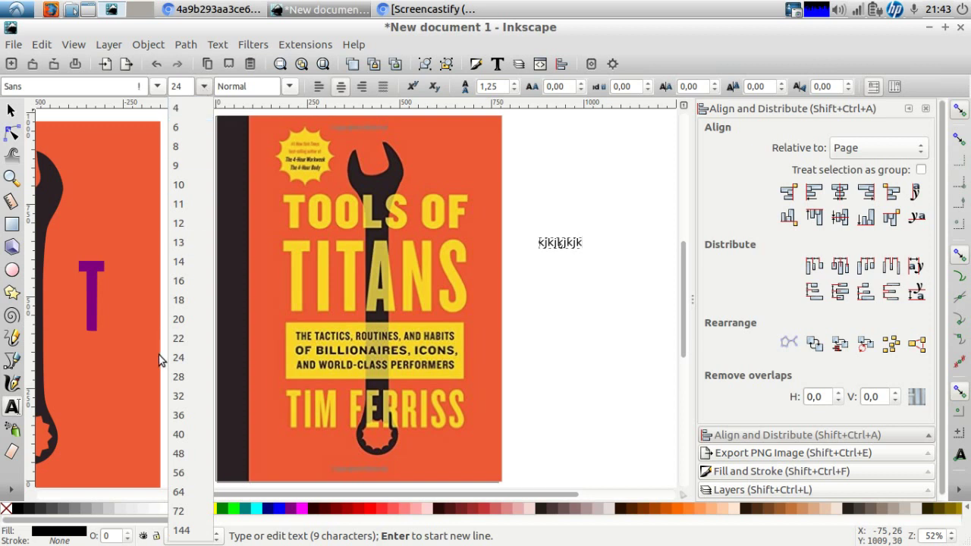
click(184, 451)
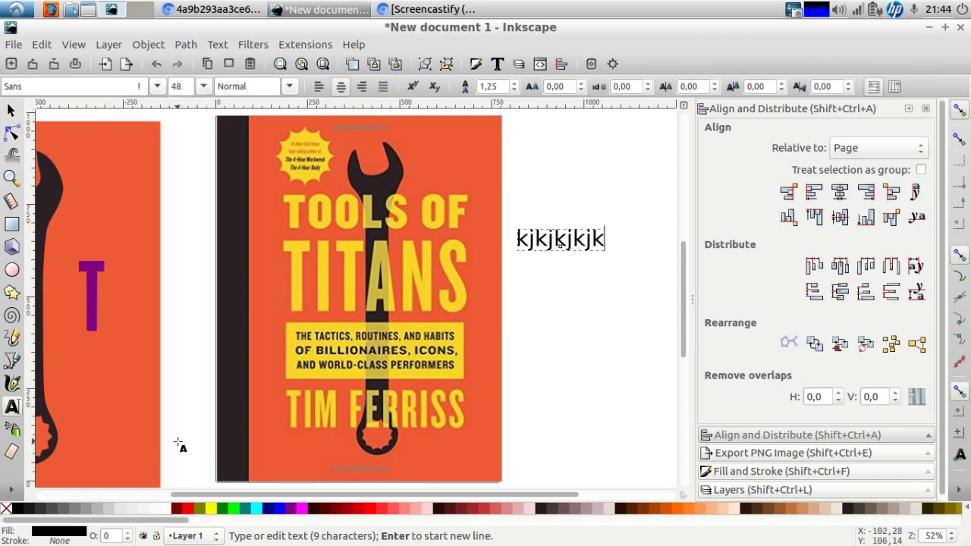
click(204, 86)
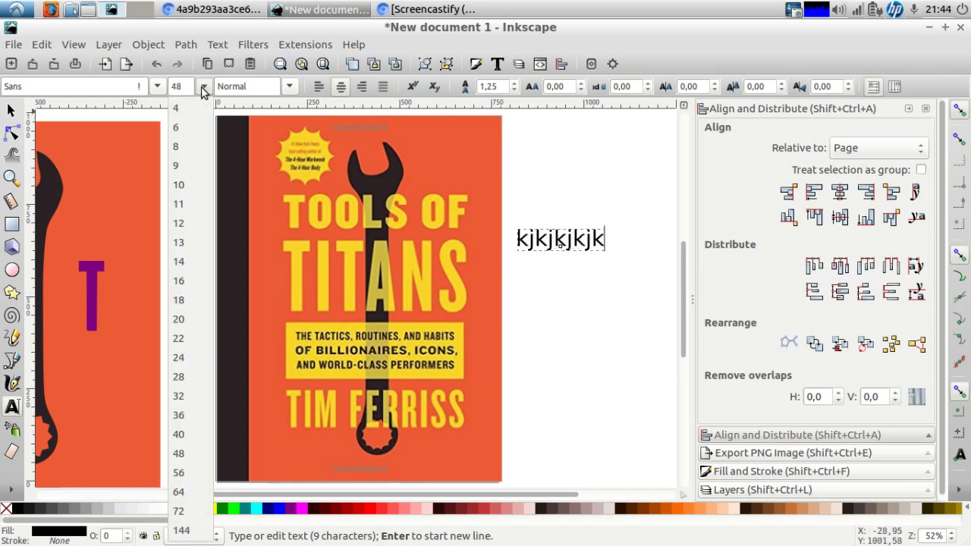
click(179, 453)
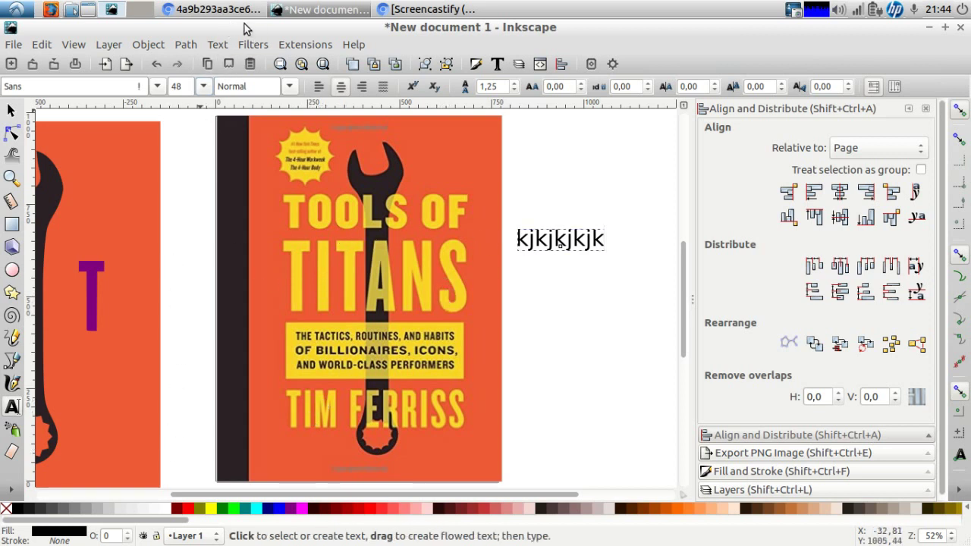
Switch to the Chromium browser and search the web for "ttf fonts" in place of the wrench image page
click(217, 11)
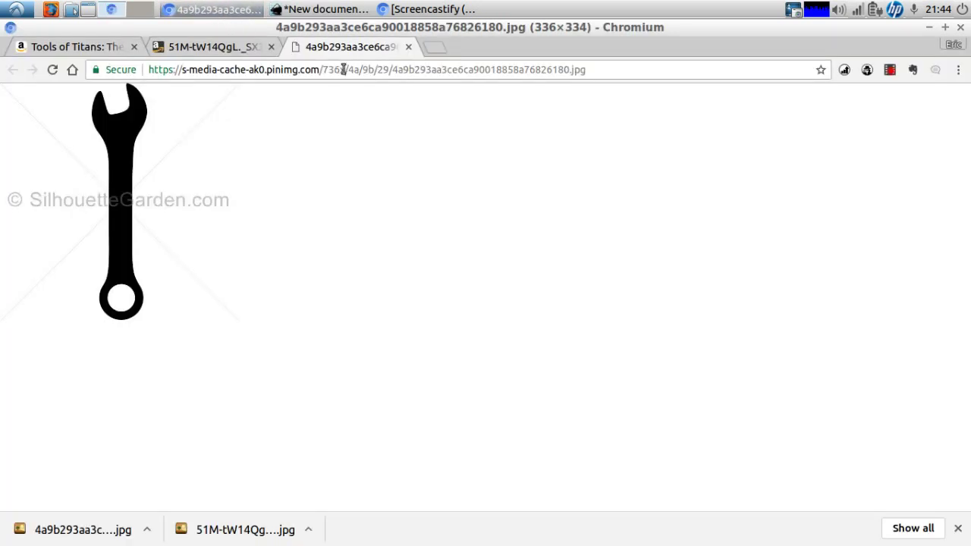
click(339, 70)
key(shift+Home)
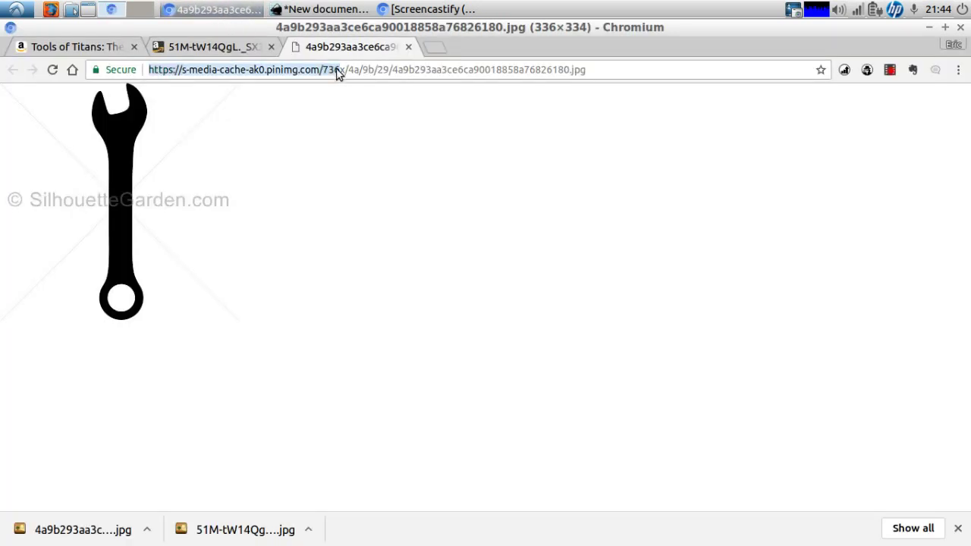
double_click(340, 68)
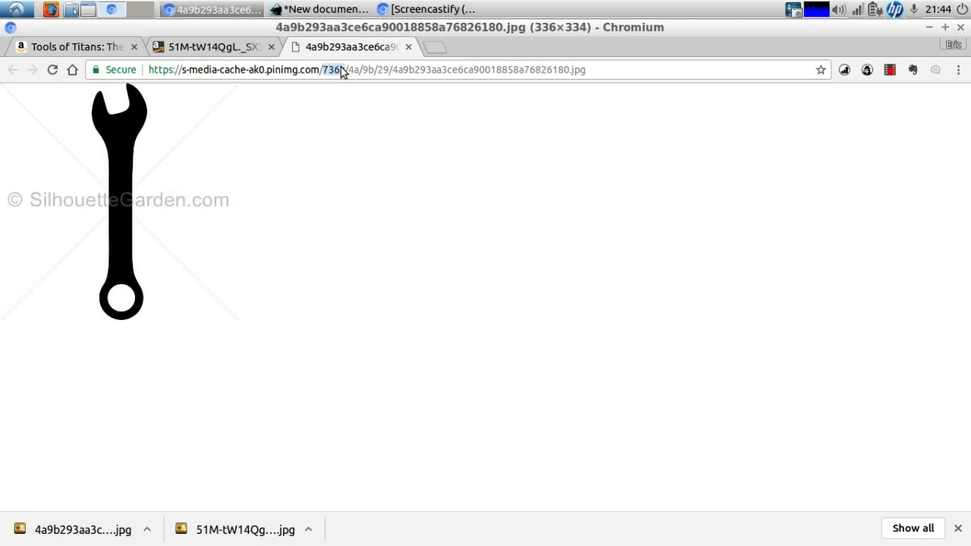
key(ctrl+a)
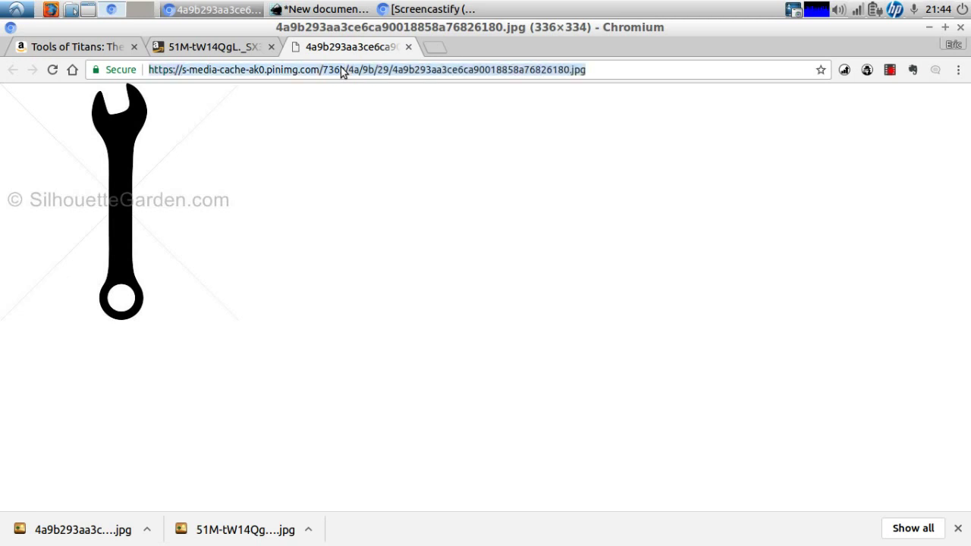
text(ttf fonts)
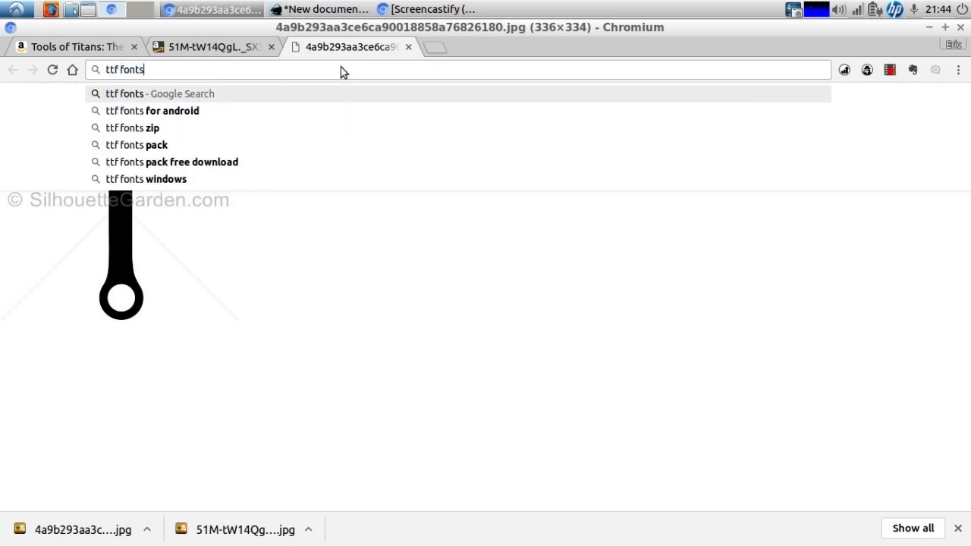
key(Return)
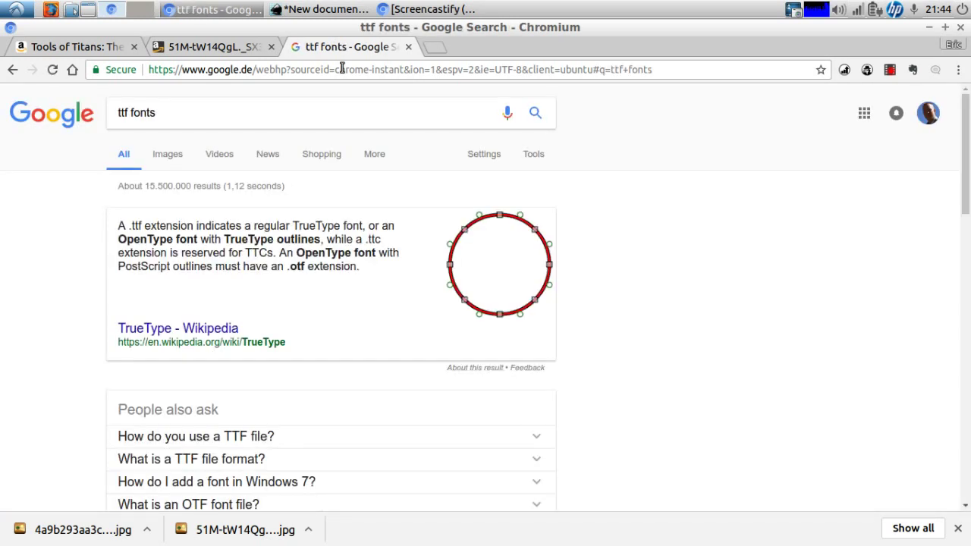
Look over the web results for ttf fonts, then examine the lettering samples among the image results
scroll(703, 325, down, 8)
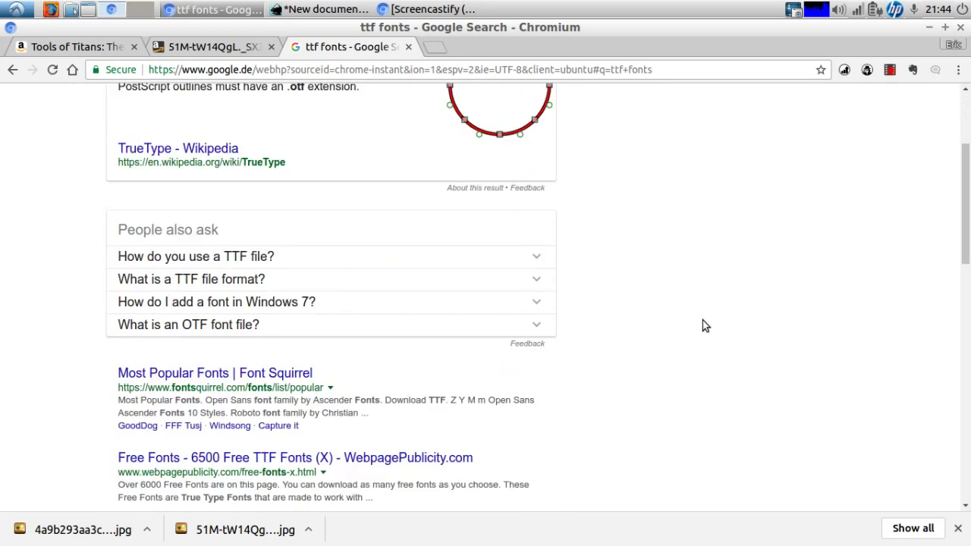
scroll(702, 325, up, 10)
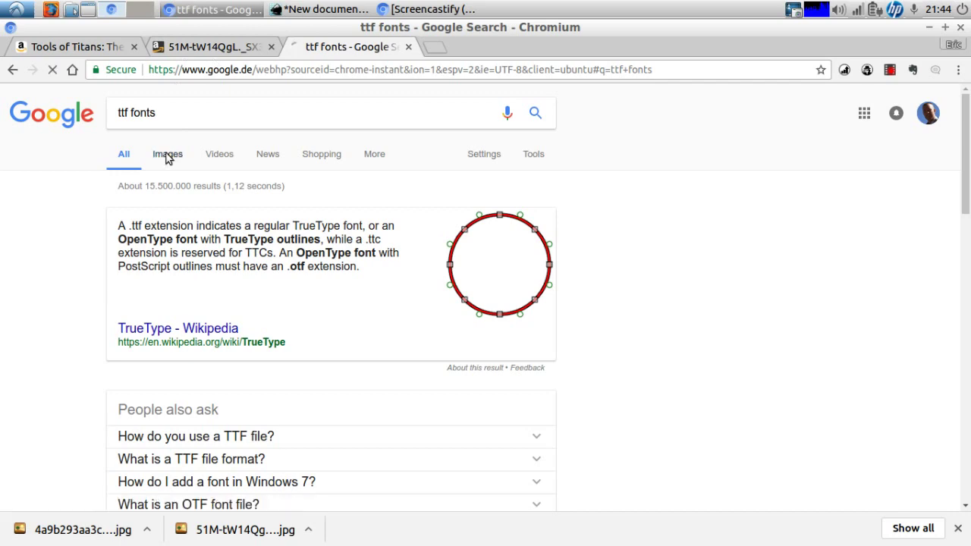
click(168, 155)
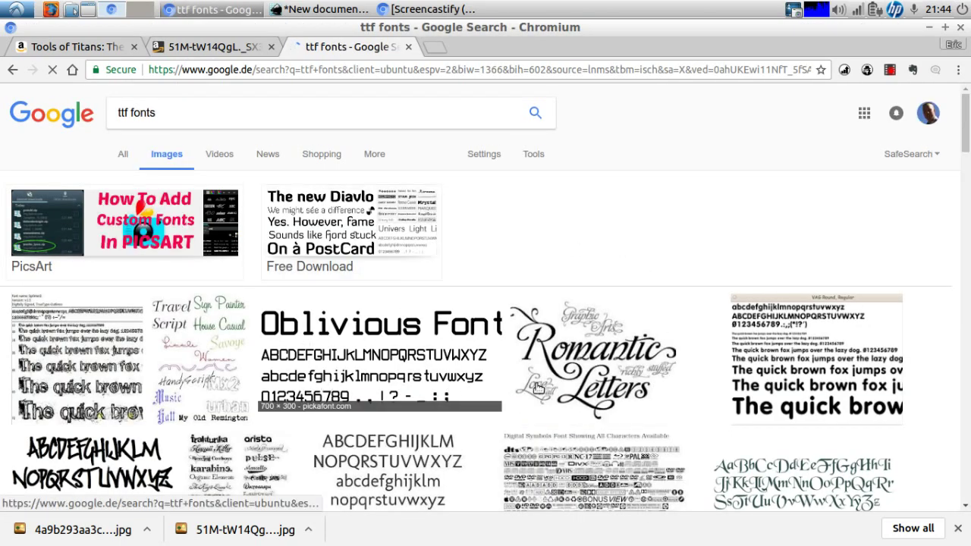
scroll(538, 388, down, 3)
scroll(538, 388, down, 4)
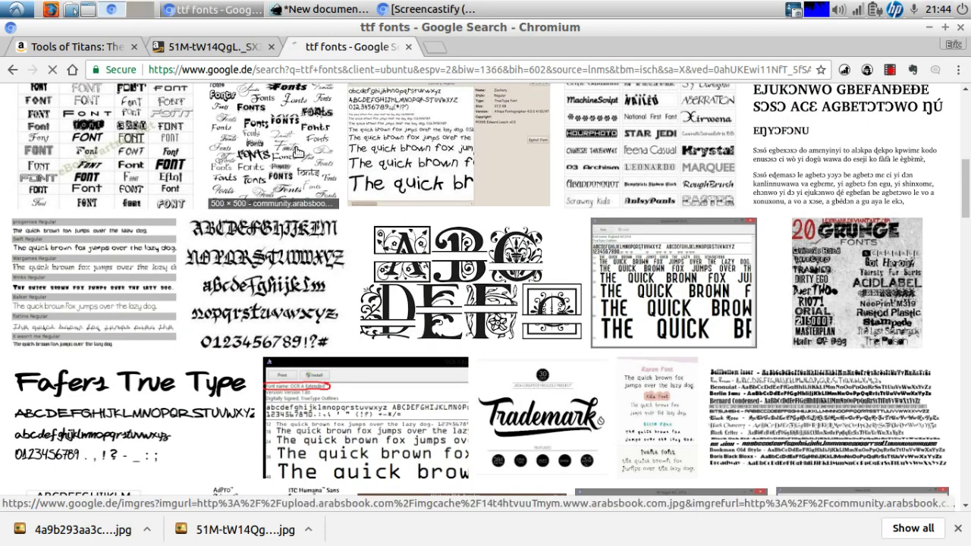
Return to Inkscape and look through the installed fonts and their previews for the sample text "kjkjkjkjk"
click(319, 12)
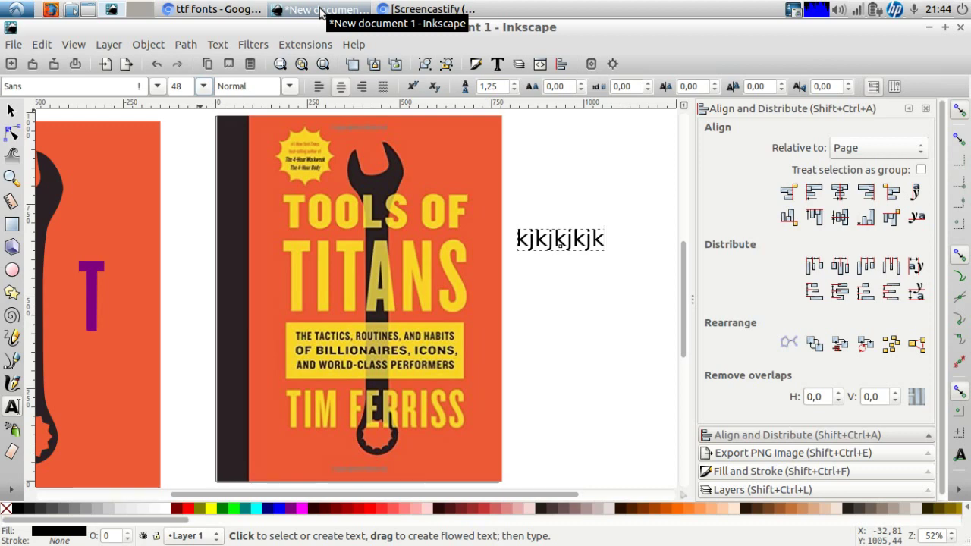
click(157, 88)
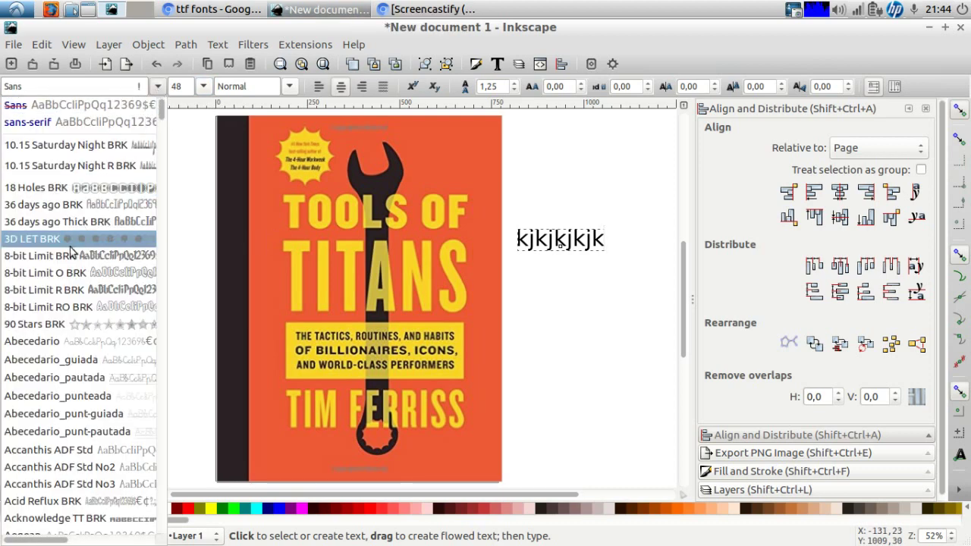
scroll(65, 343, down, 20)
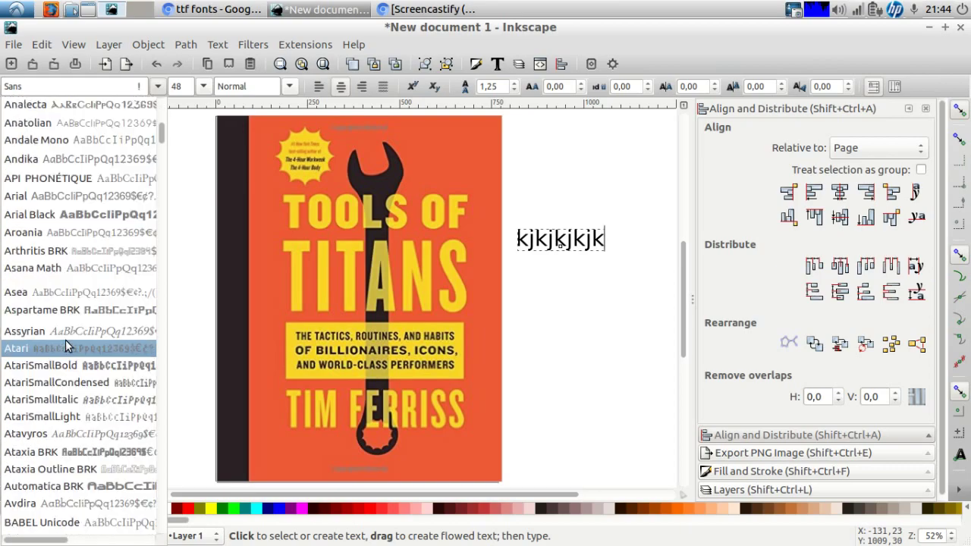
scroll(66, 345, down, 20)
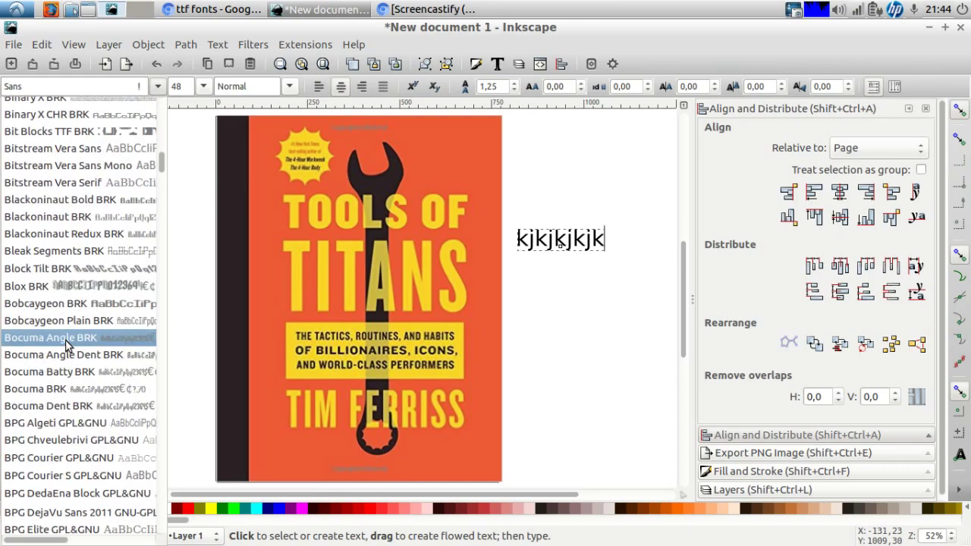
scroll(66, 345, down, 20)
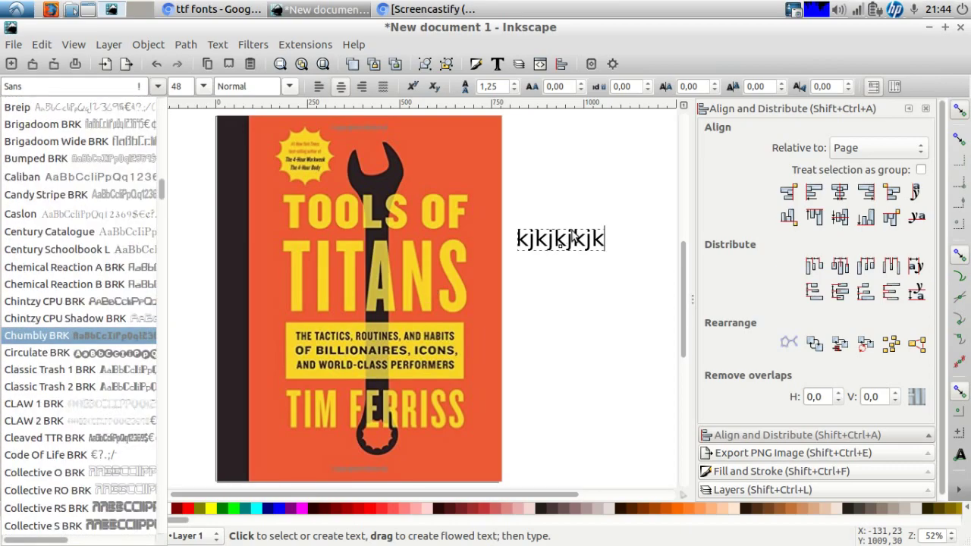
scroll(65, 342, down, 20)
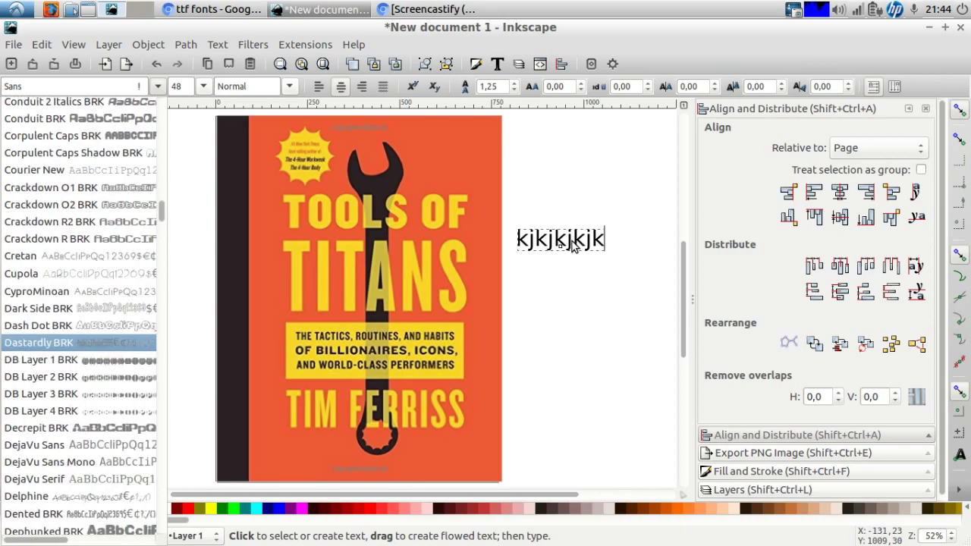
scroll(102, 241, down, 20)
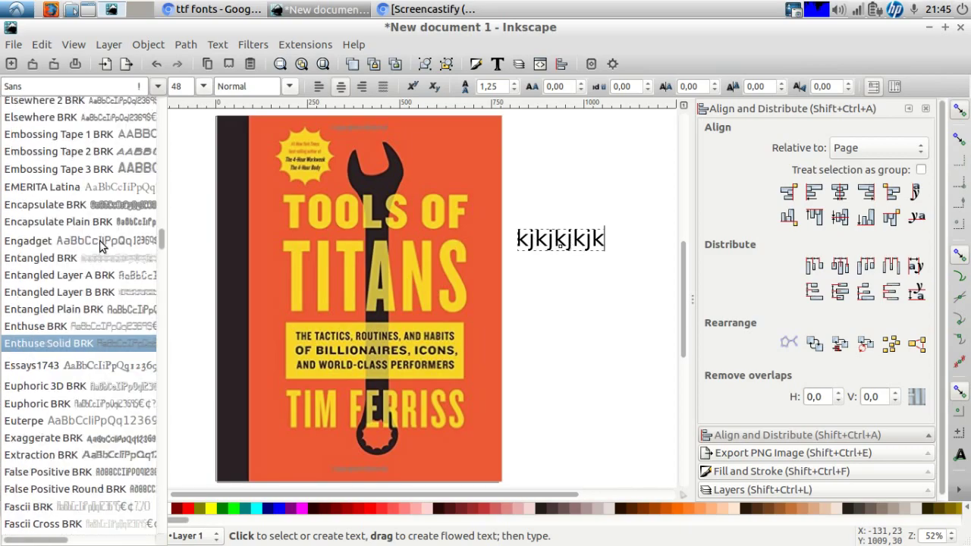
scroll(102, 241, down, 3)
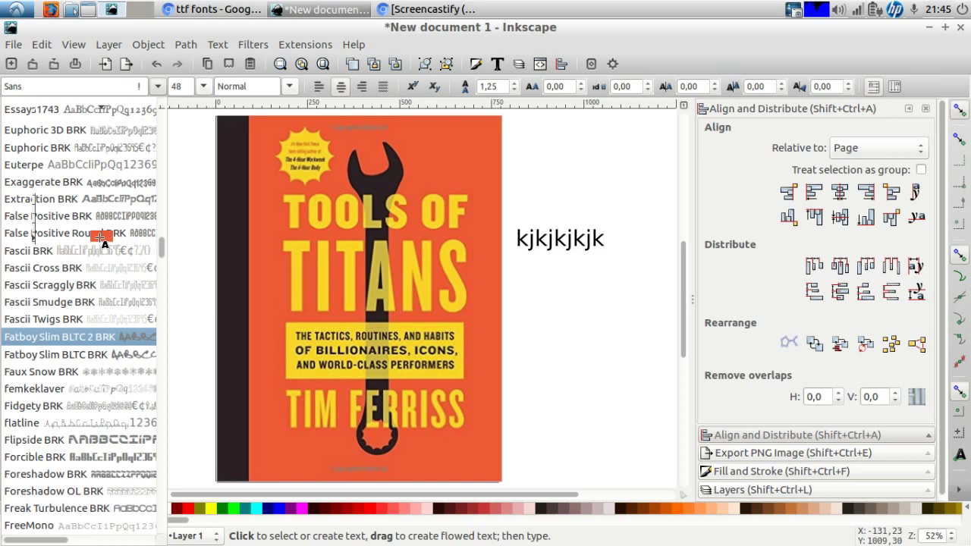
click(99, 237)
click(546, 240)
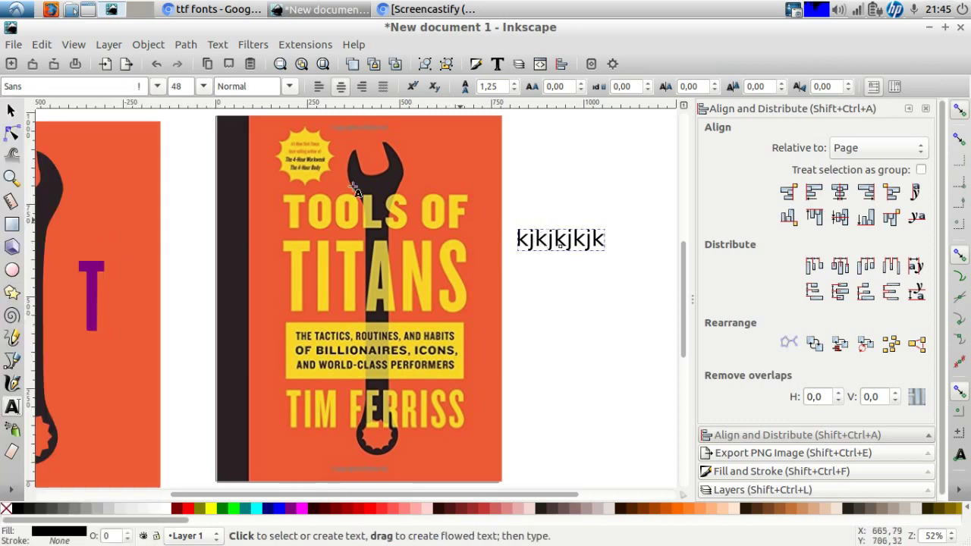
click(157, 85)
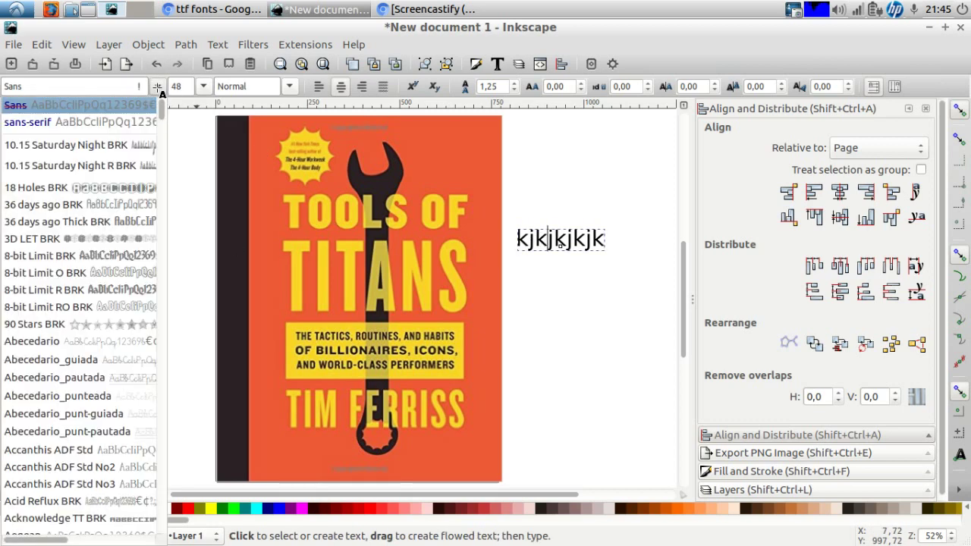
click(79, 217)
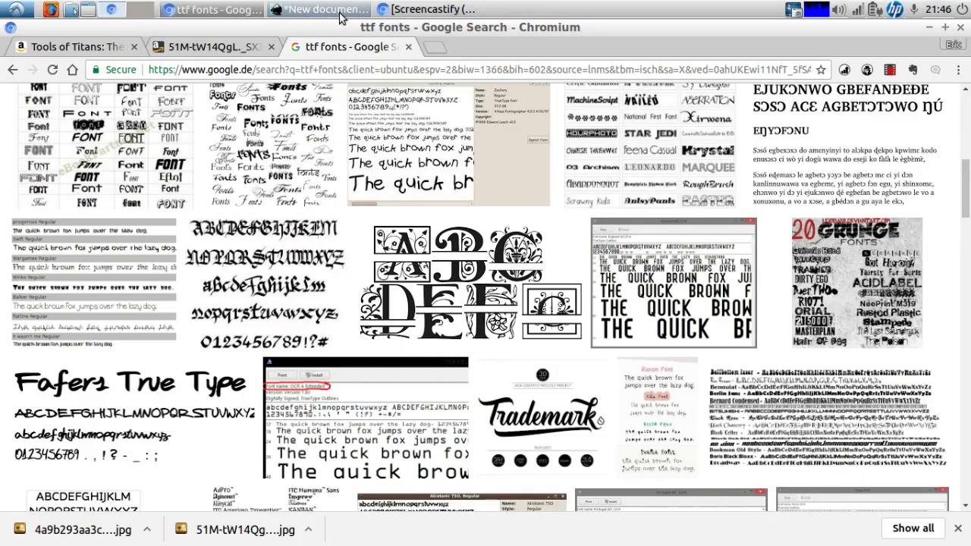
Back in Inkscape, duplicate the Arial Black text "TOOLS OF" and place the copy below the original, beside the reference cover
click(339, 11)
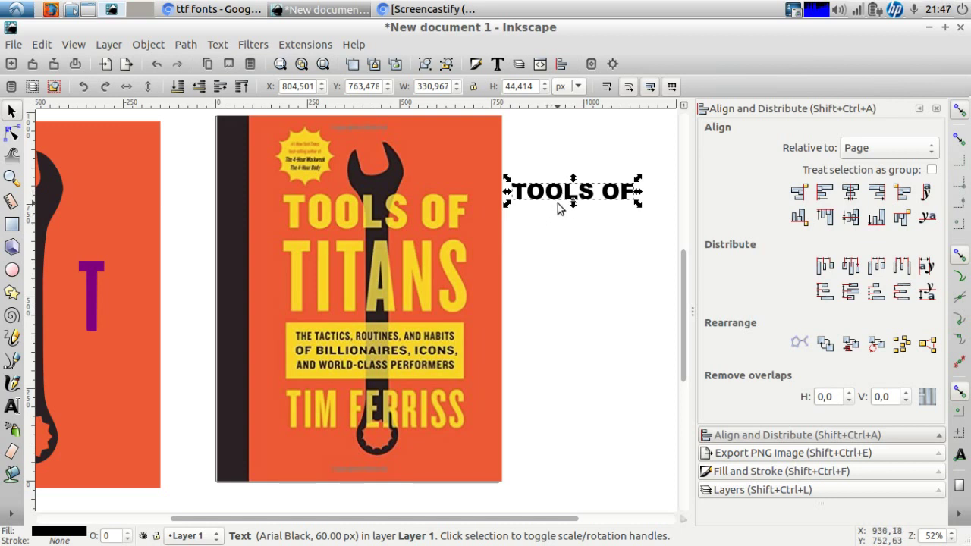
key(t)
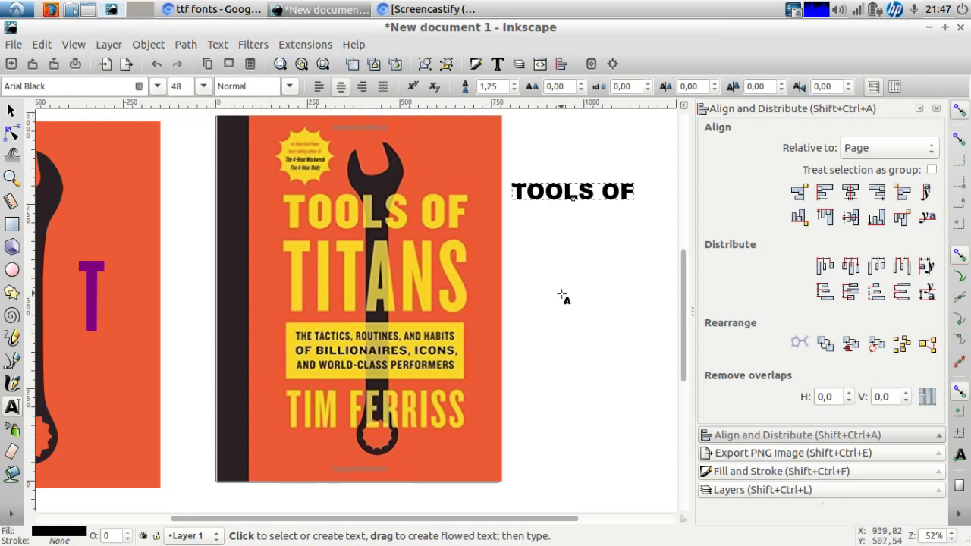
key(F1)
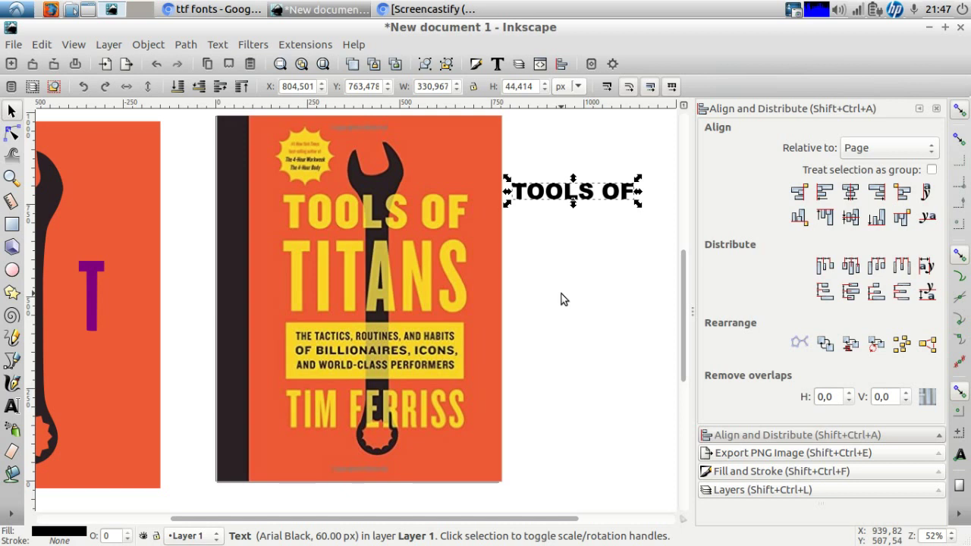
key(ctrl+d)
drag(565, 196, 575, 323)
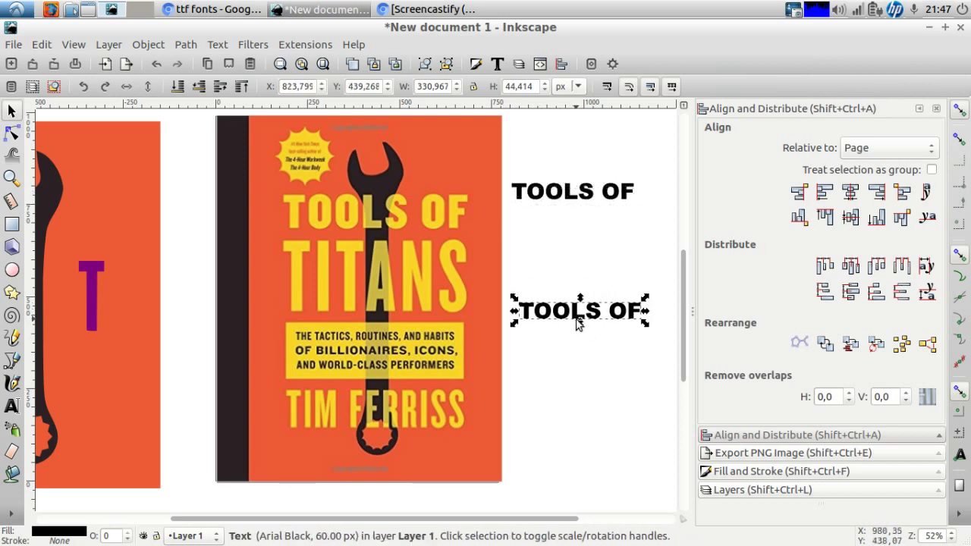
Move the upper "TOOLS OF" text onto the matching reference lettering and scale it to about 503 by 93 px
drag(525, 202, 289, 211)
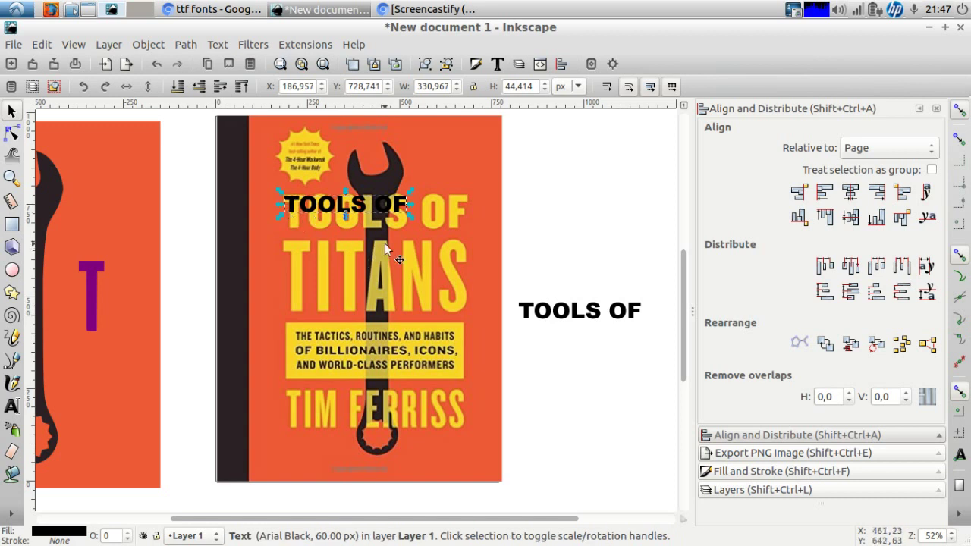
drag(411, 219, 472, 231)
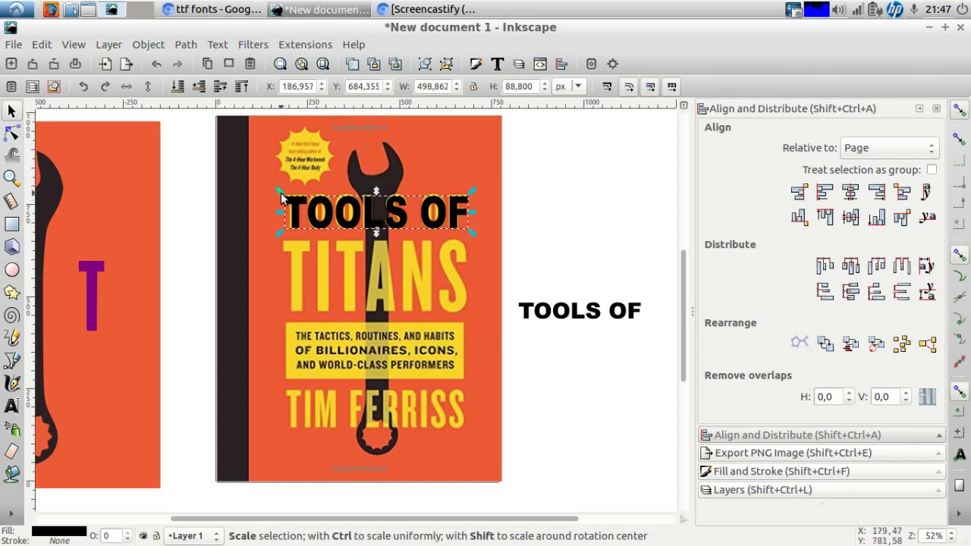
drag(281, 195, 311, 215)
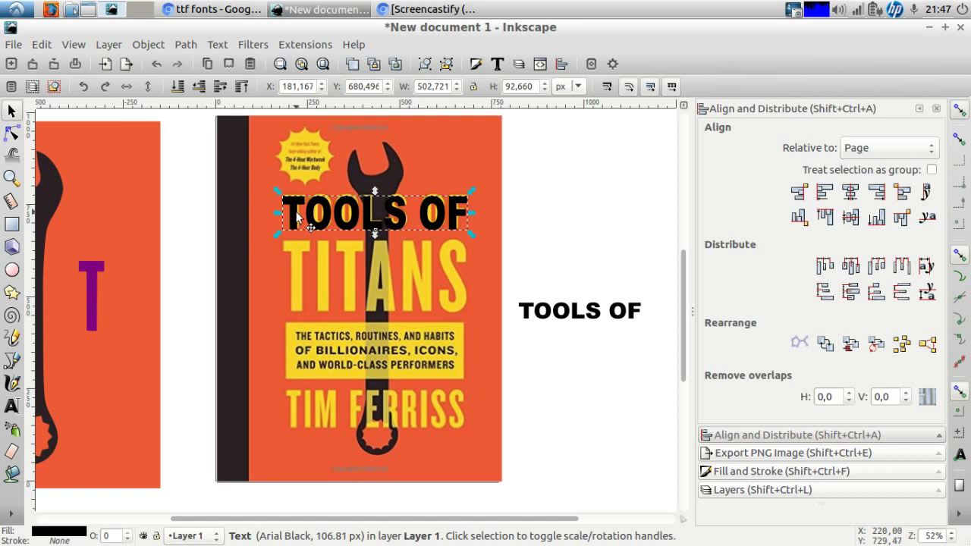
Fine-tune the overlaid "TOOLS OF" text against the reference lettering, nudging and stretching it to about 504 by 96 px
drag(295, 203, 297, 205)
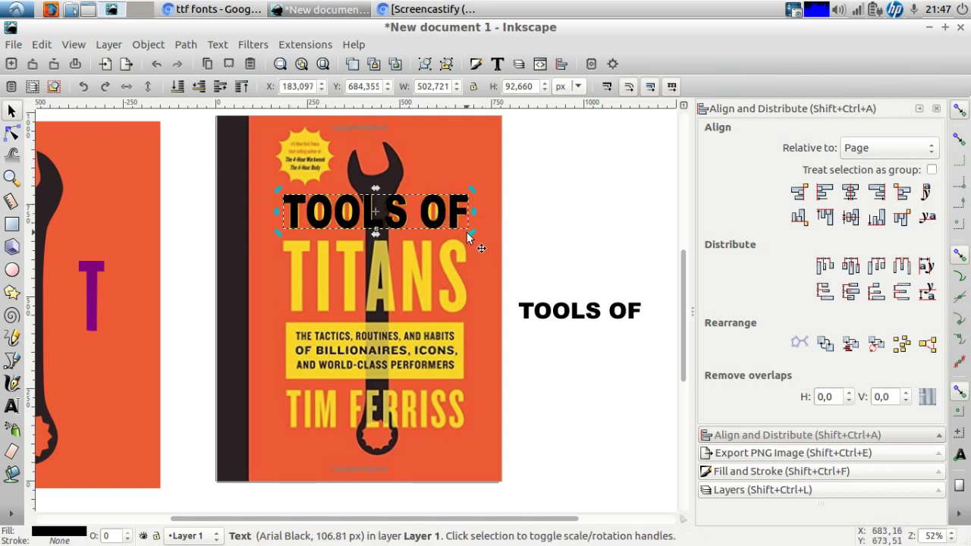
mouse_move(469, 234)
mouse_down()
mouse_move(473, 190)
mouse_move(472, 232)
mouse_up()
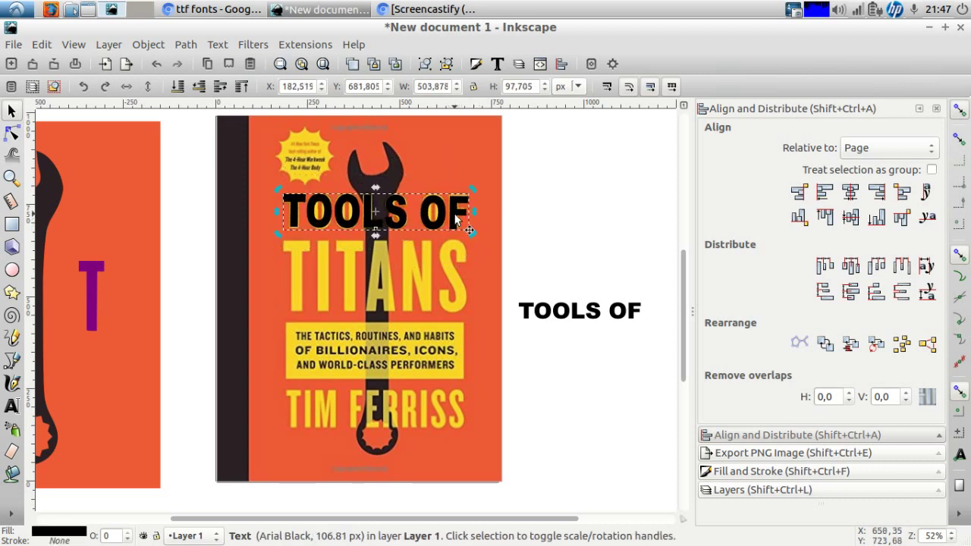
click(455, 218)
mouse_move(473, 236)
mouse_down()
mouse_move(542, 280)
mouse_move(473, 243)
mouse_up()
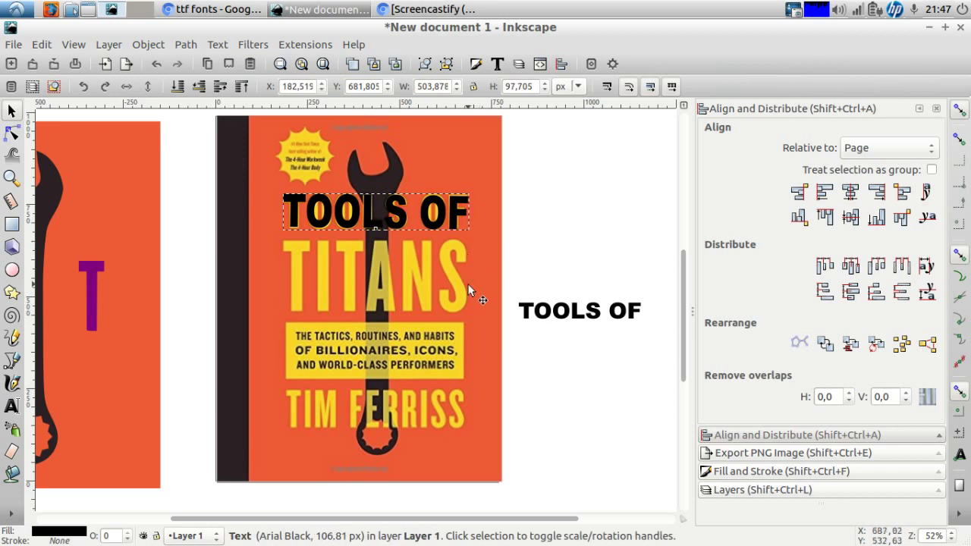
click(452, 220)
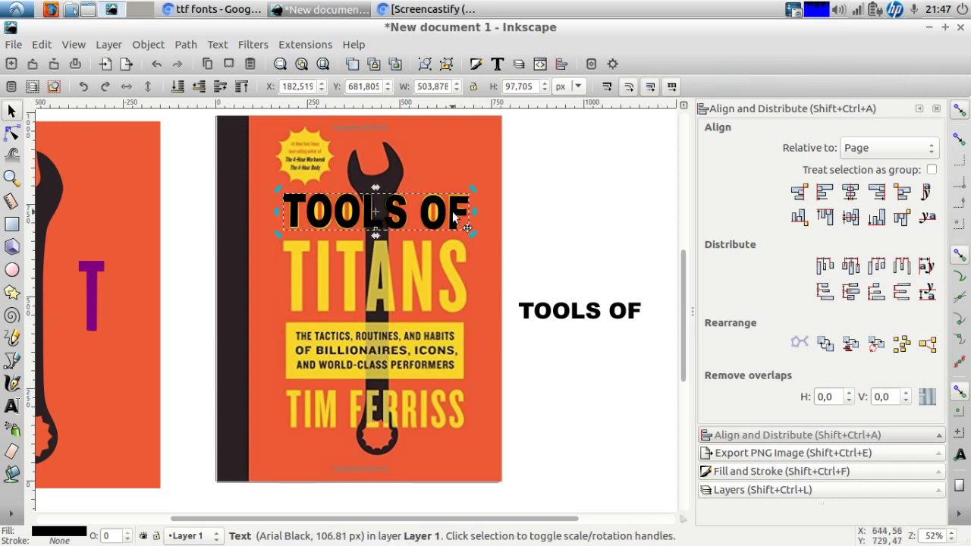
click(453, 218)
mouse_move(468, 232)
mouse_down()
mouse_move(452, 253)
mouse_move(507, 210)
mouse_move(341, 169)
mouse_move(221, 183)
mouse_move(228, 233)
mouse_move(330, 277)
mouse_move(406, 271)
mouse_move(467, 232)
mouse_up()
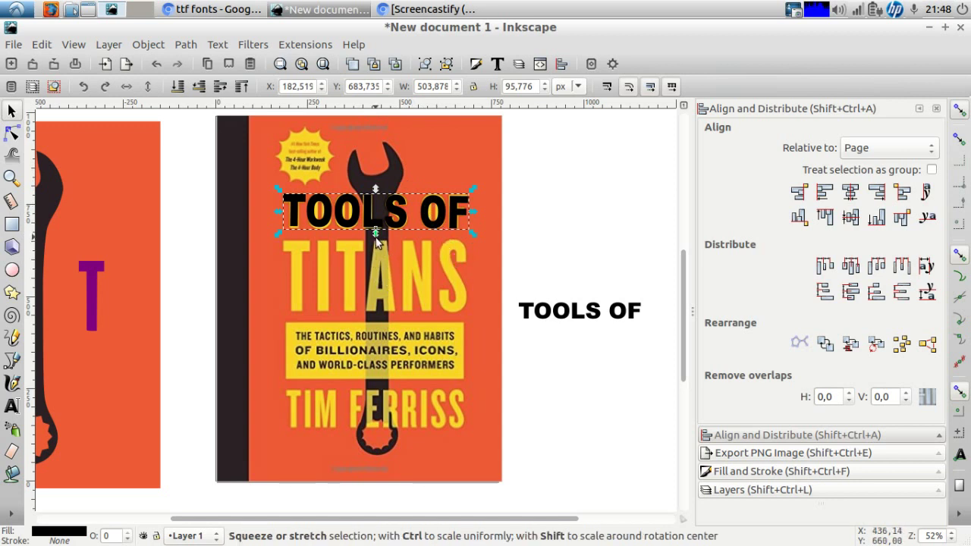
Replace the wording of the spare "TOOLS OF" text beside the cover with "TITANS"
click(541, 315)
key(t)
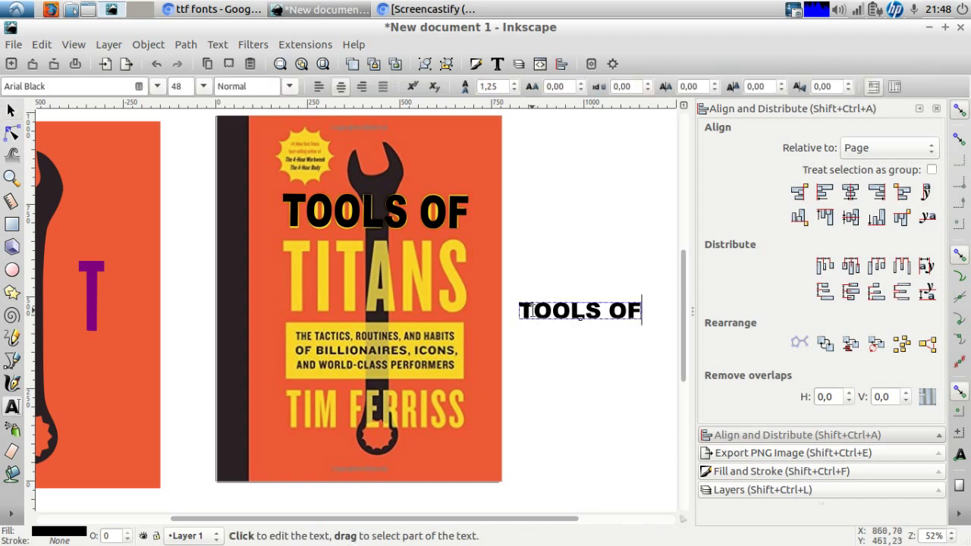
key(Left)
key(Left)
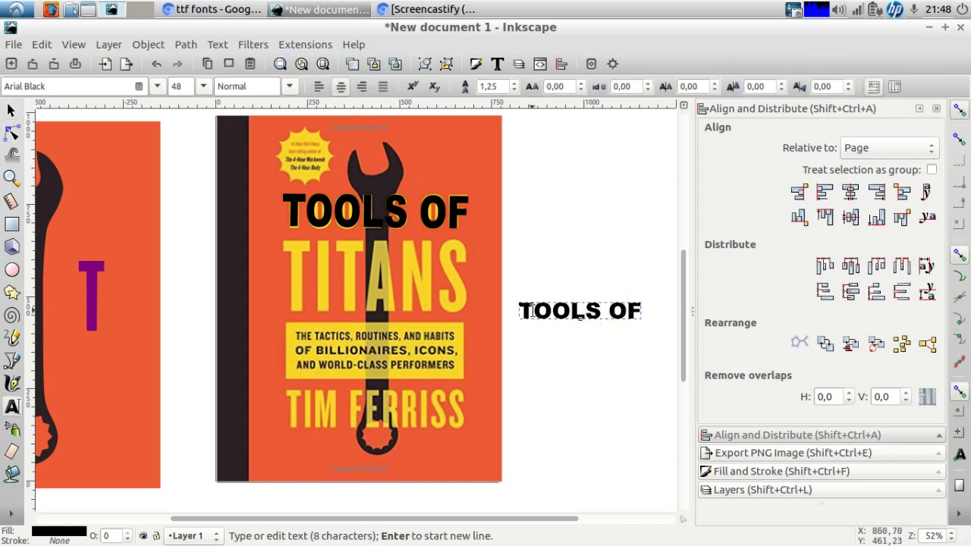
text(TITANS)
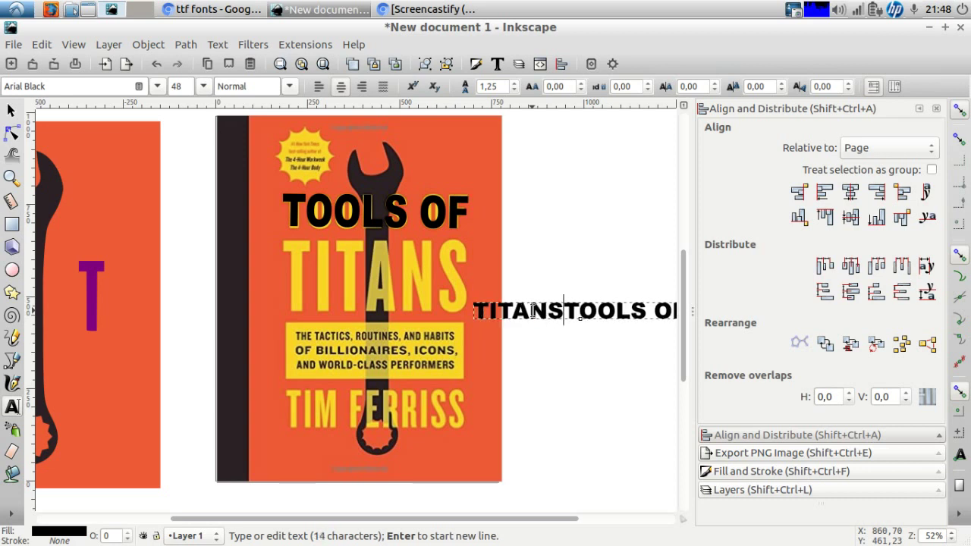
key(Delete)
key(Delete)
key(Delete)
key(Delete)
key(Delete)
key(Delete)
key(Delete)
key(Delete)
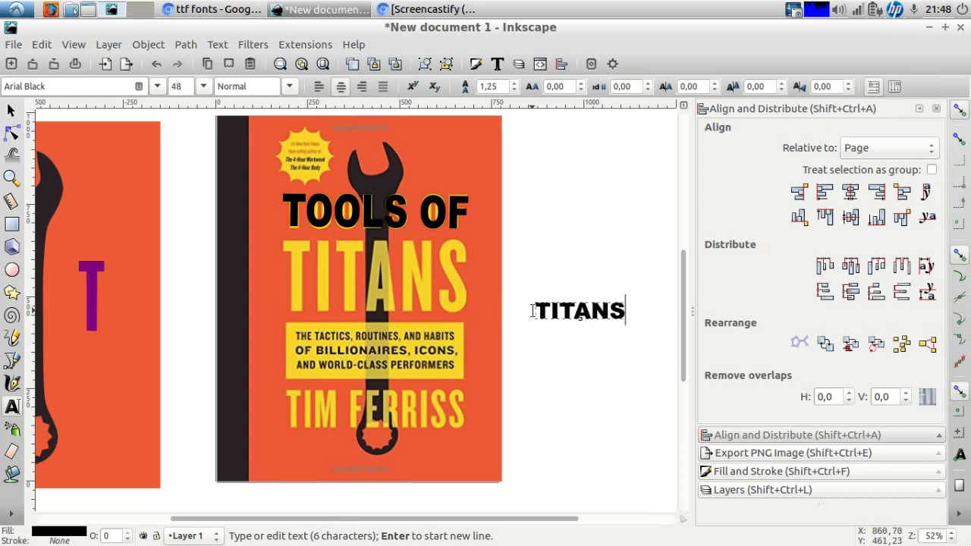
key(F1)
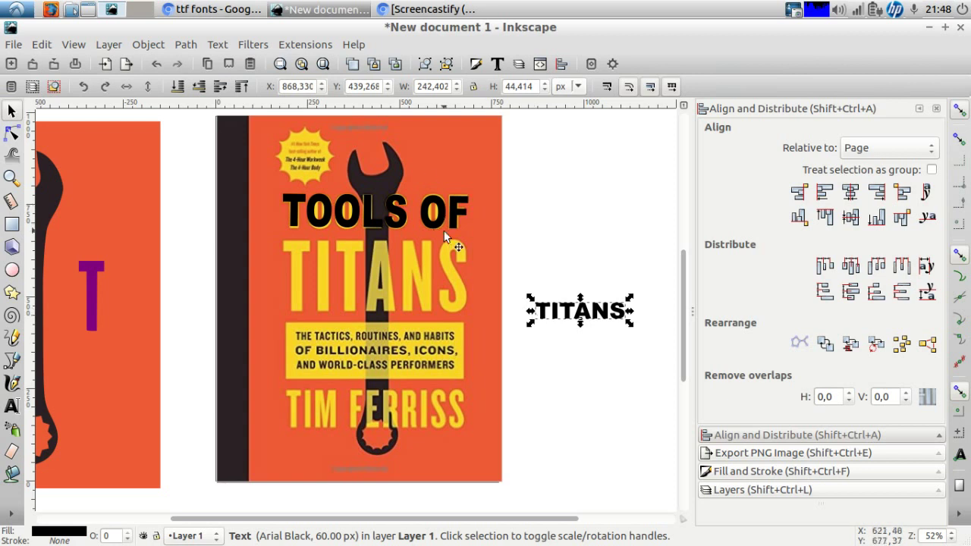
Fit the "TITANS" text over the matching reference lettering at about 501 by 189 px, and place a duplicate beside the cover
drag(549, 318, 285, 241)
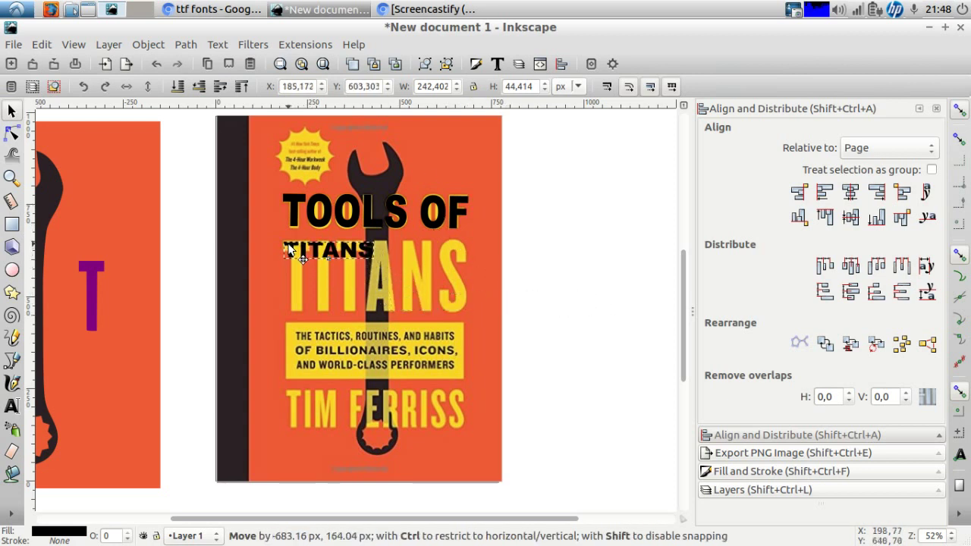
drag(384, 271, 470, 317)
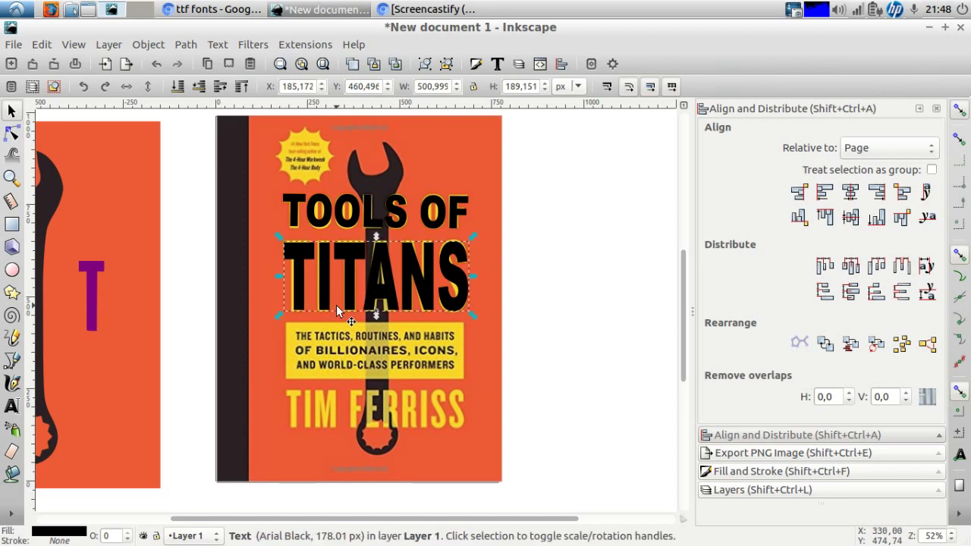
drag(324, 260, 517, 344)
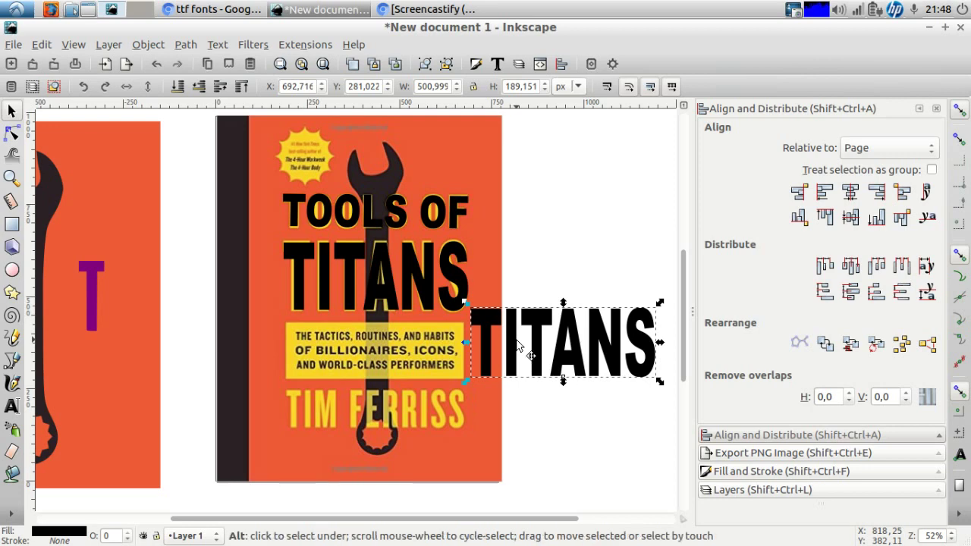
Switch to Chromium, close the ttf fonts image search to view the original cover image, and return to Inkscape
key(alt+Tab)
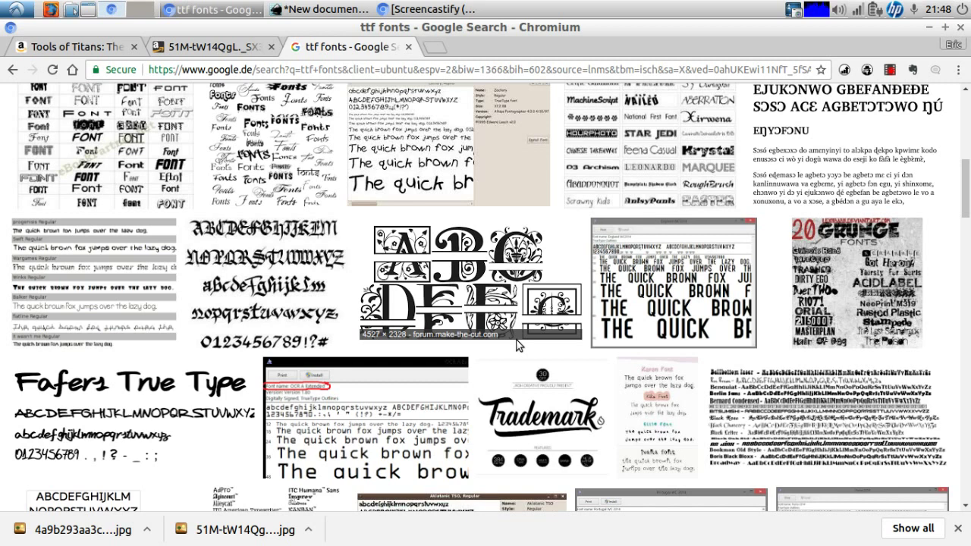
key(ctrl+w)
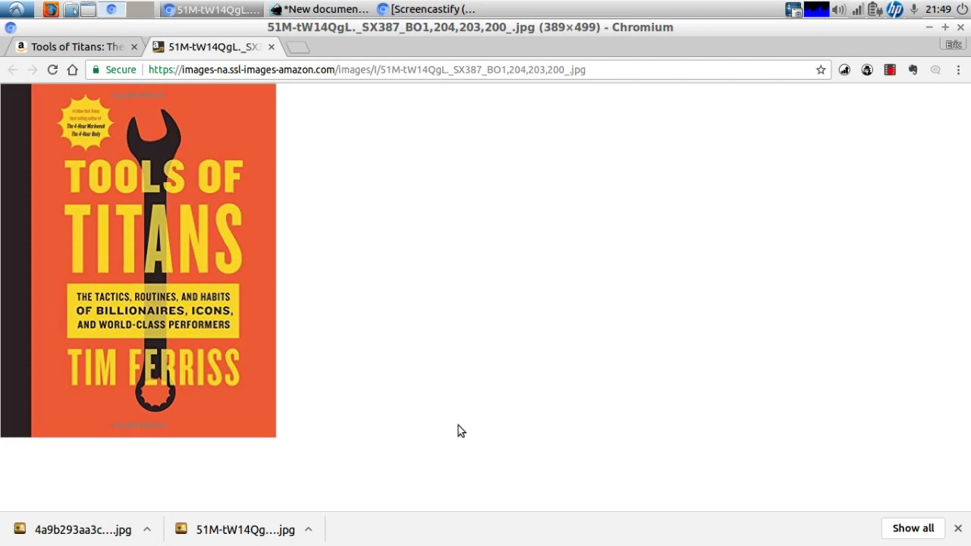
key(alt+Tab)
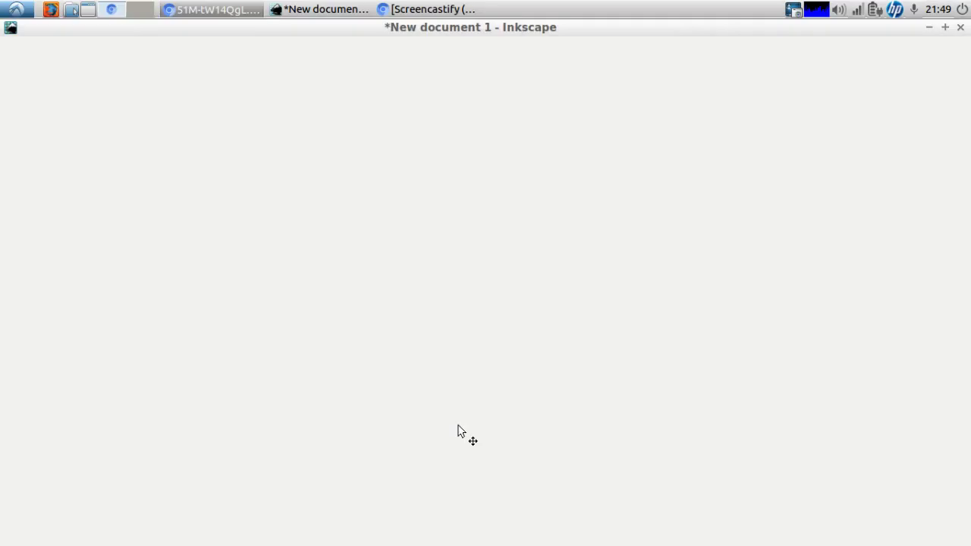
Change the duplicated text to "TIM FERRISS" and fit it over the reference author line at about 484 by 108 px
drag(366, 322, 255, 402)
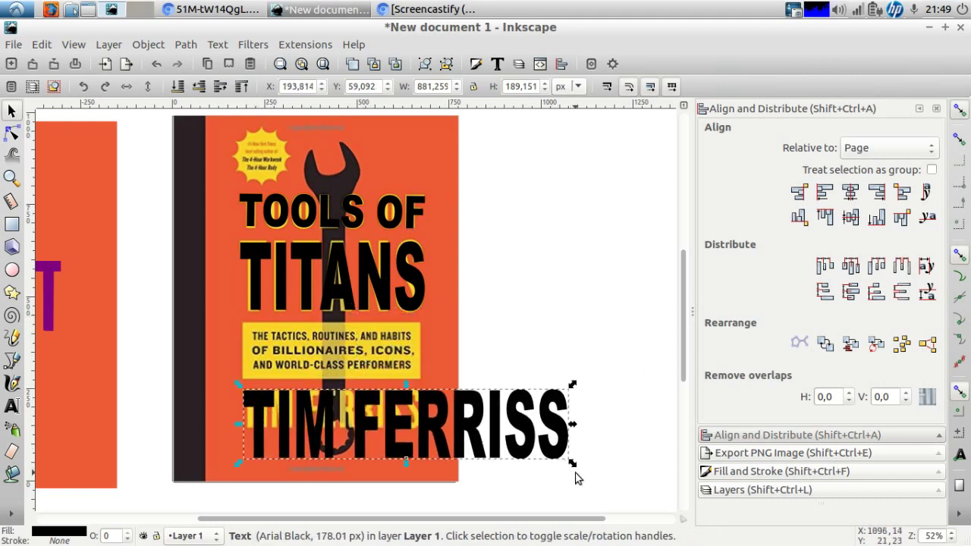
drag(575, 462, 428, 433)
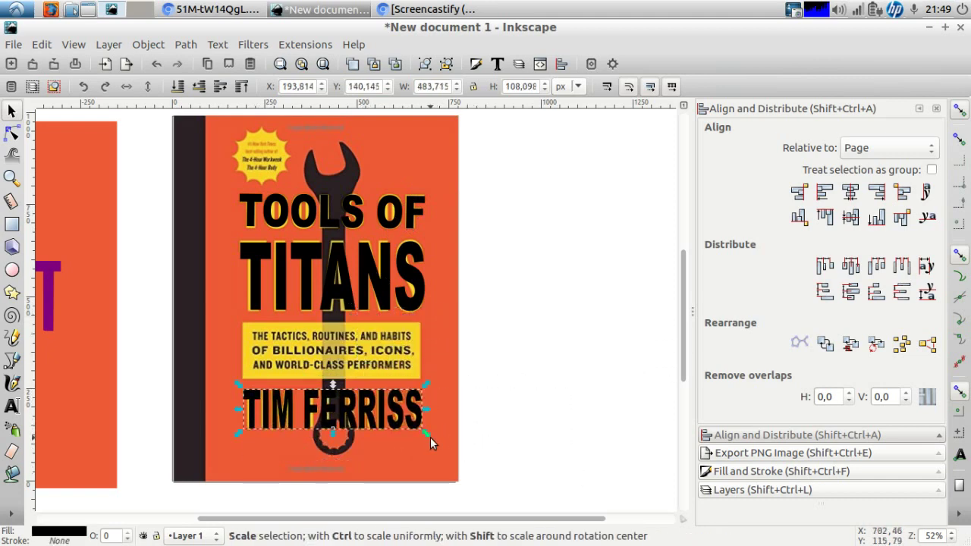
Fill the "TIM FERRISS" text with the yellow sampled from the cover's subtitle box using the Dropper
click(11, 516)
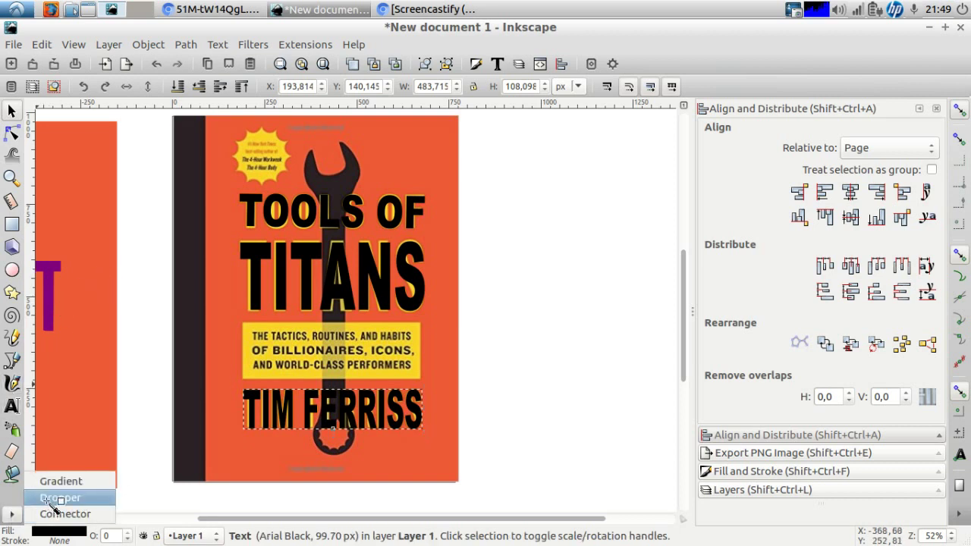
click(55, 499)
click(251, 368)
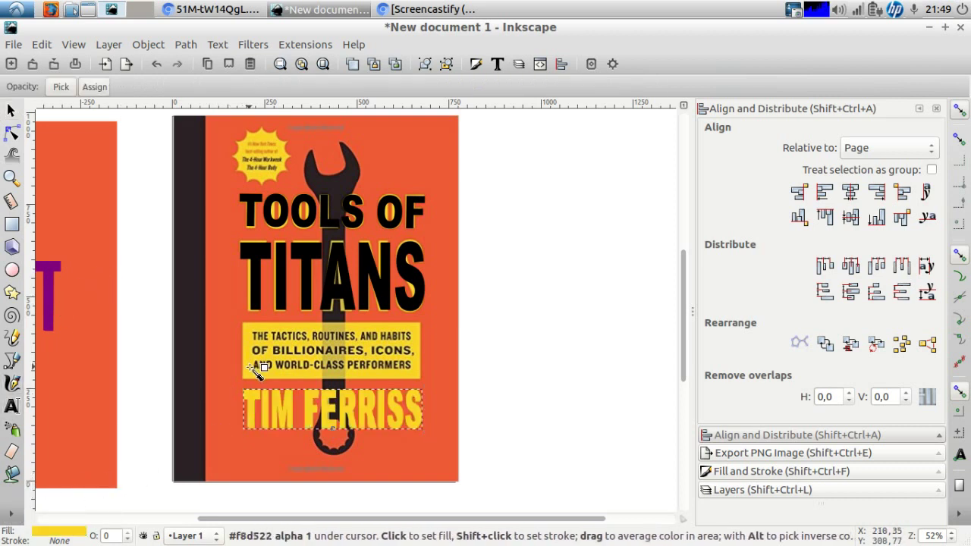
key(s)
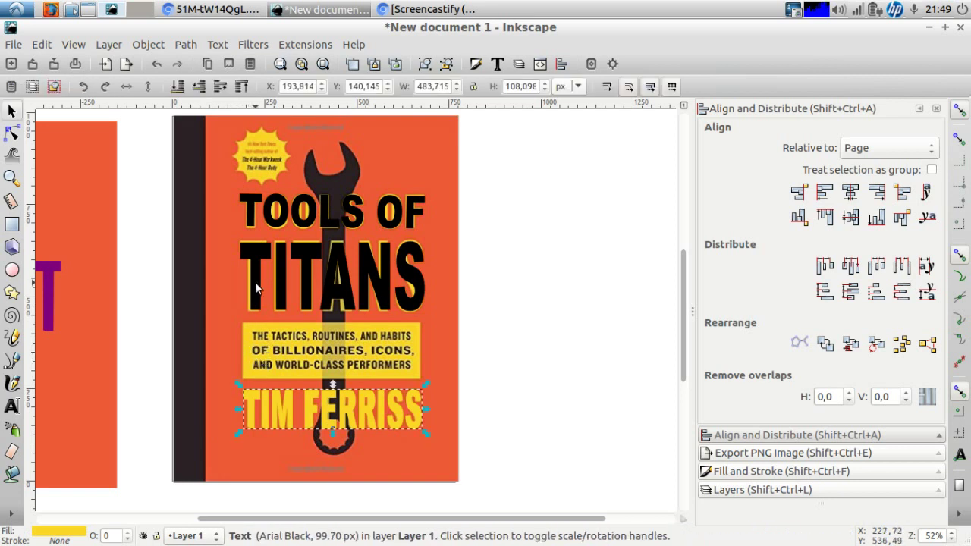
Fill the "TITANS" text with the subtitle box's yellow using the Dropper
click(258, 279)
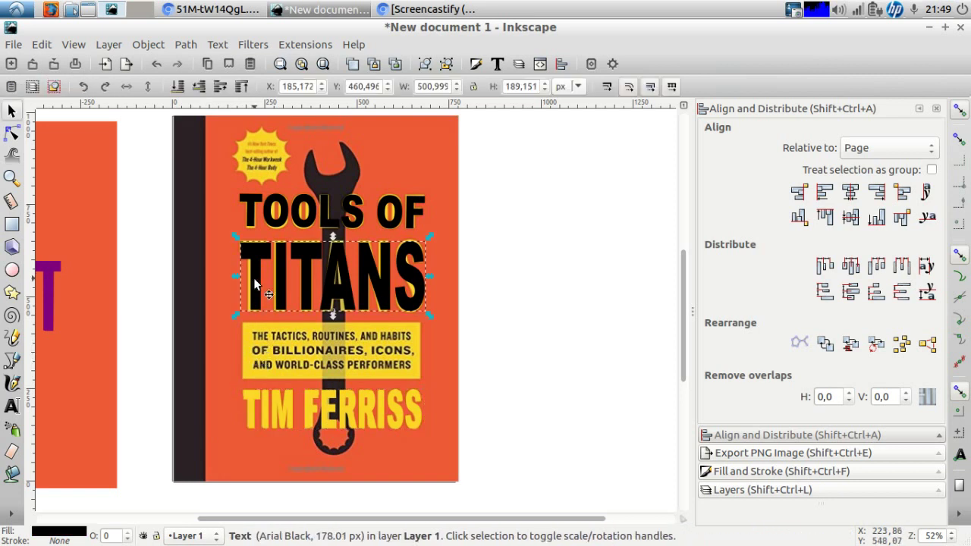
click(12, 513)
click(60, 498)
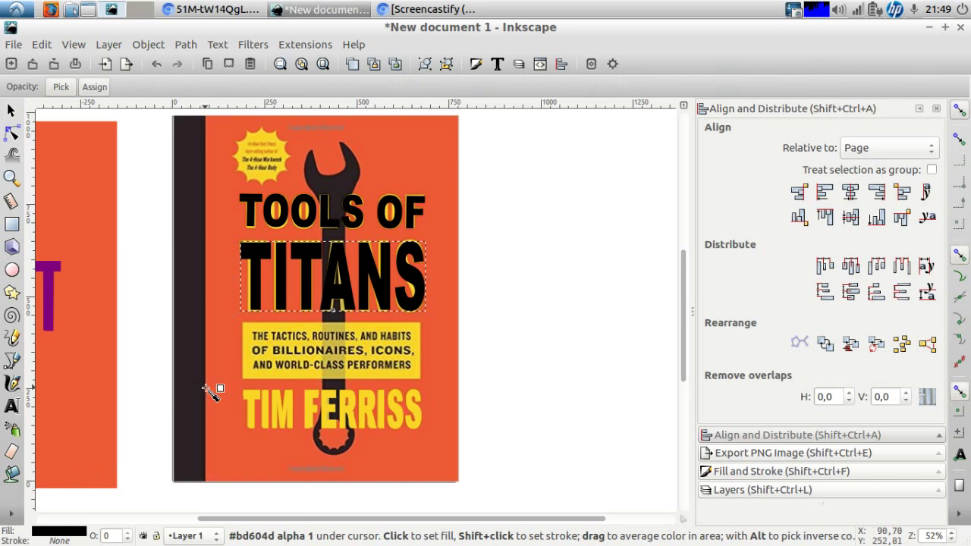
click(251, 368)
key(s)
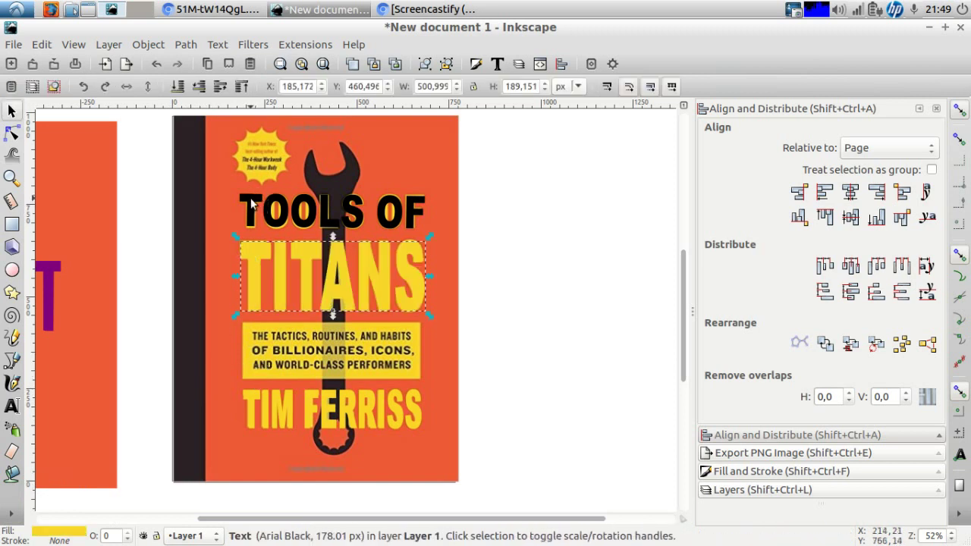
Recolor the black "TOOLS OF" text with yellow picked from the subtitle box using the Dropper
click(251, 203)
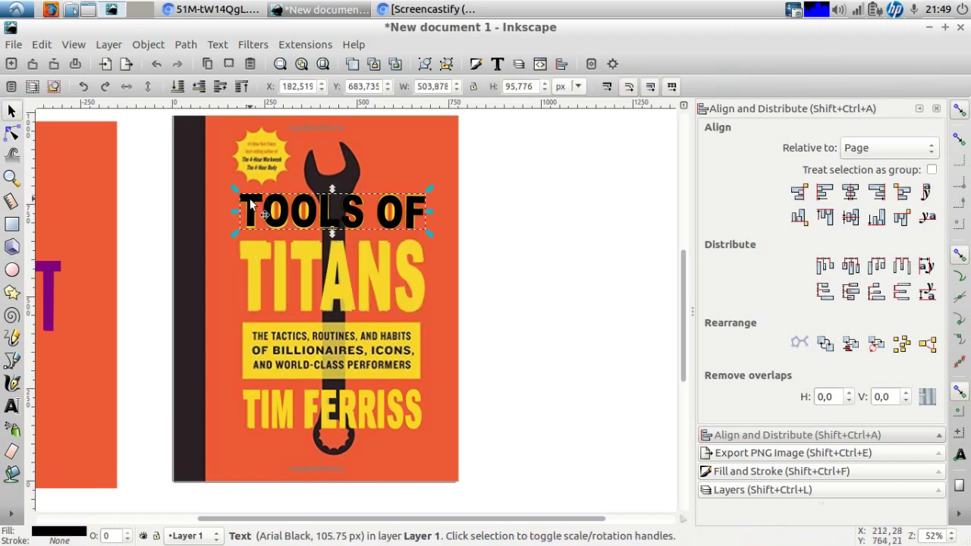
click(12, 514)
click(60, 497)
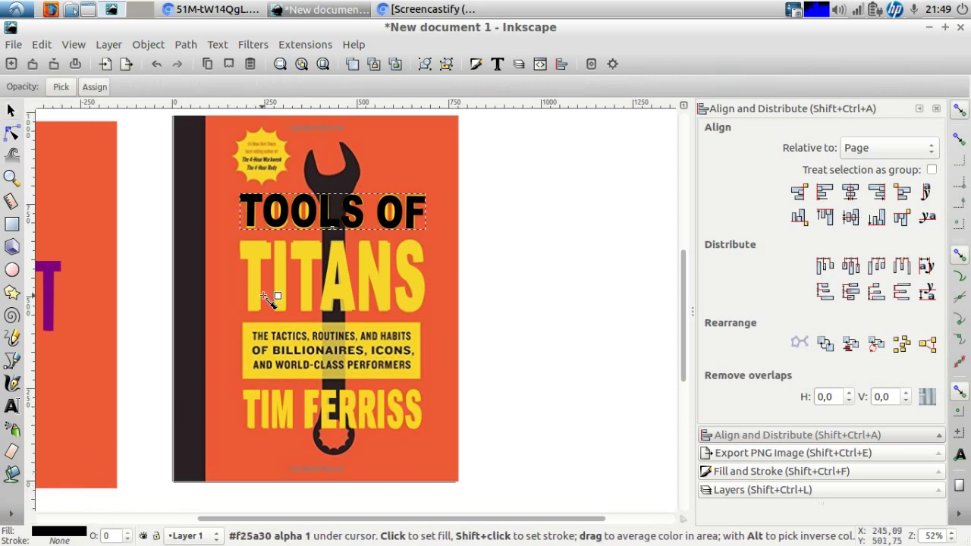
click(247, 339)
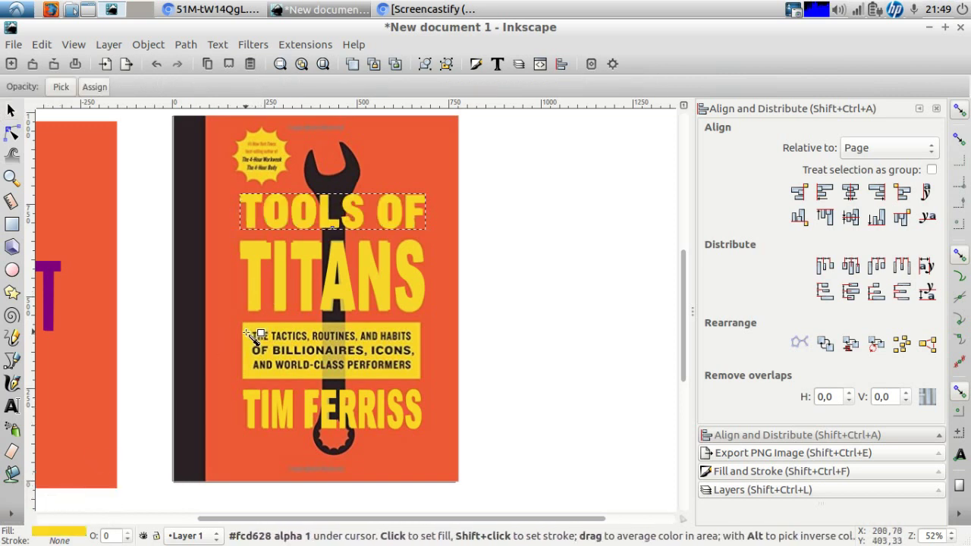
key(s)
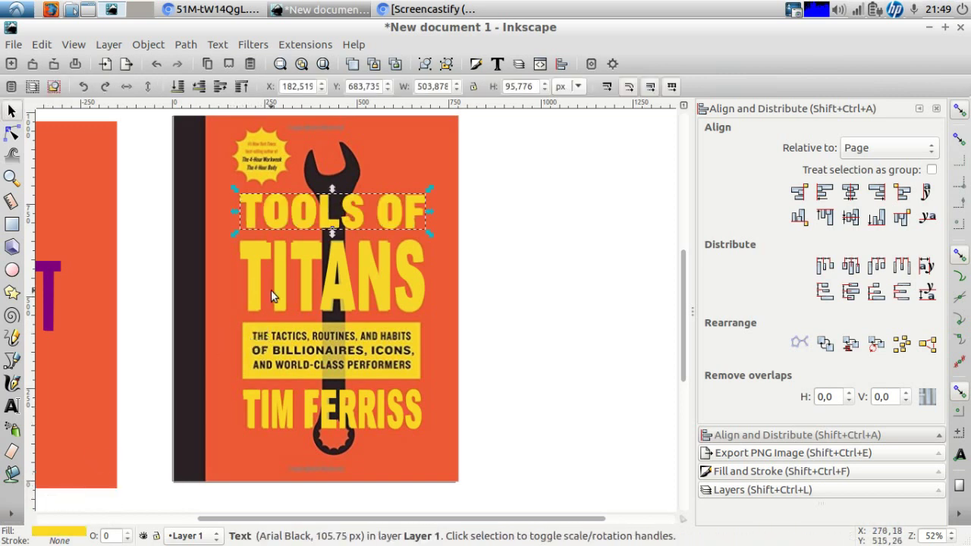
Move the three yellow texts together onto the blank area beside the reference cover and group them
drag(498, 440, 227, 179)
drag(250, 235, 490, 218)
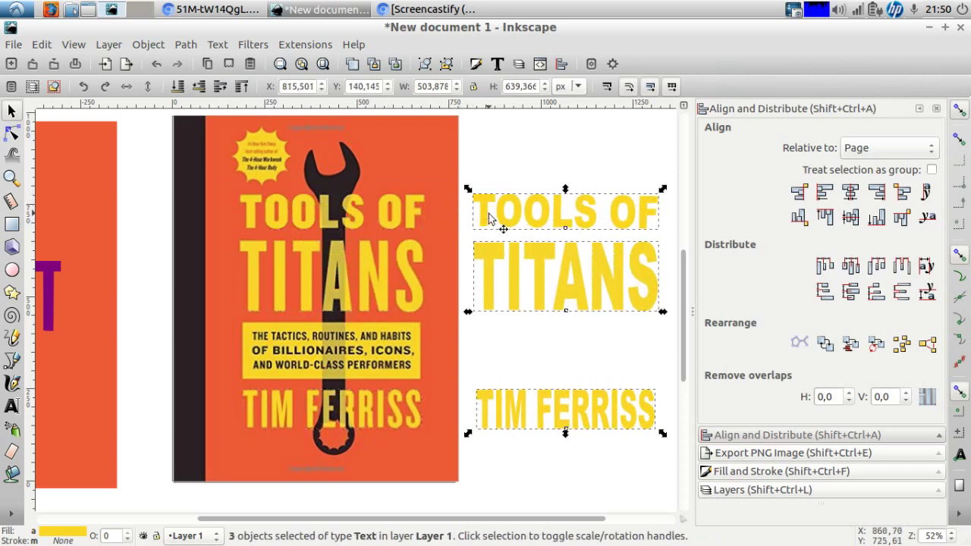
key(ctrl+g)
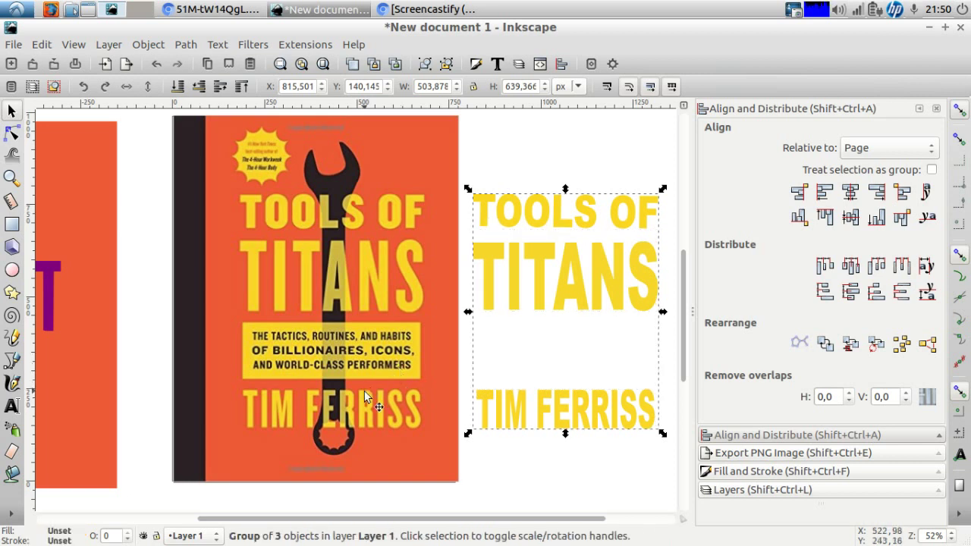
Draw a yellow rectangle of about 481 by 145 px over the cover's subtitle box and nudge it into alignment
click(12, 224)
drag(243, 323, 420, 377)
key(s)
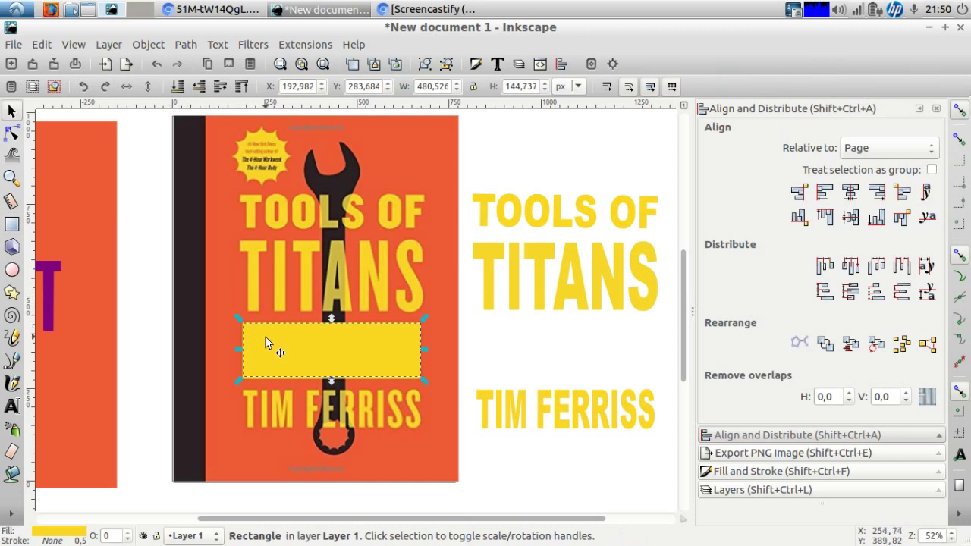
mouse_move(262, 351)
mouse_down()
mouse_move(248, 430)
mouse_move(258, 346)
mouse_up()
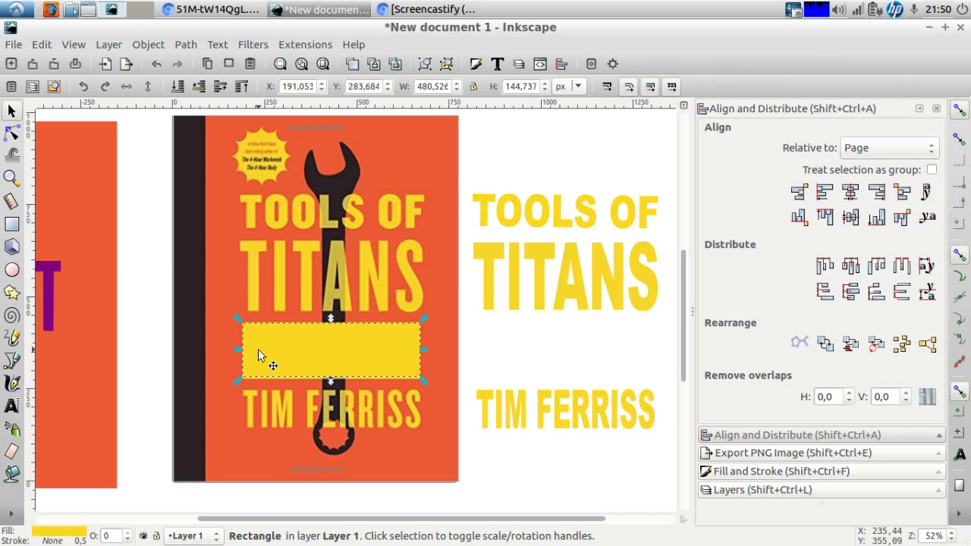
Stretch and reposition the yellow rectangle to match the edges of the subtitle box, at about 483 by 153 px
click(280, 64)
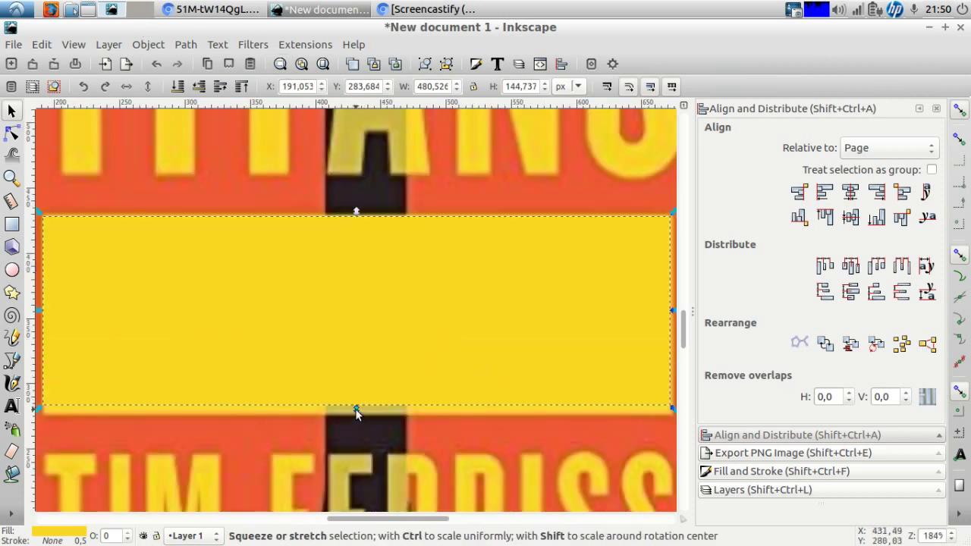
drag(356, 409, 355, 418)
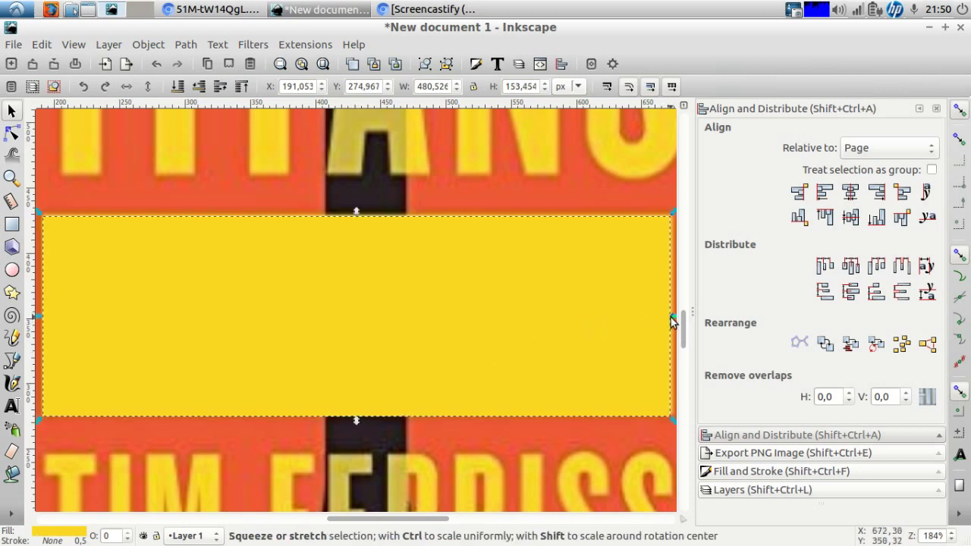
drag(676, 318, 681, 321)
drag(388, 316, 387, 319)
click(322, 64)
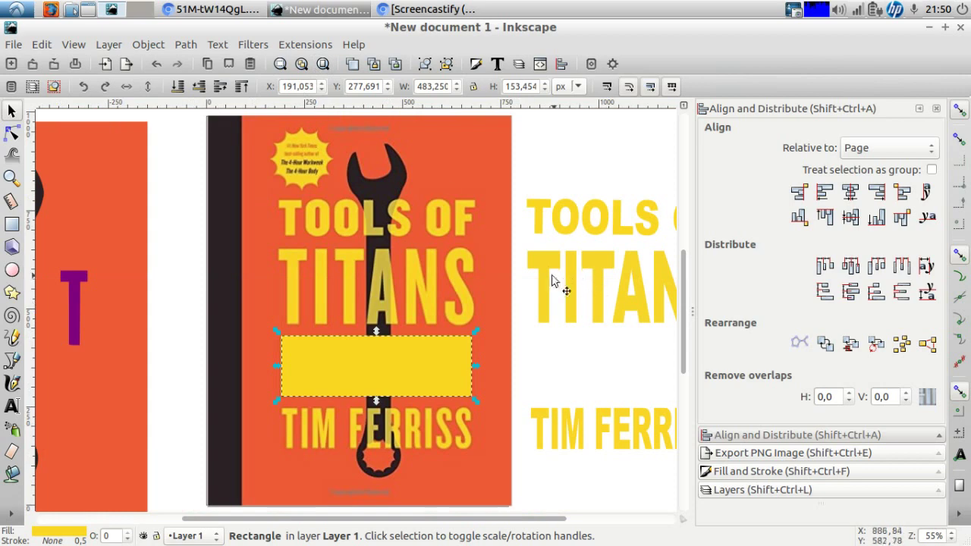
Move the lettering group back over the matching reference text and group it with the yellow rectangle
drag(553, 281, 299, 267)
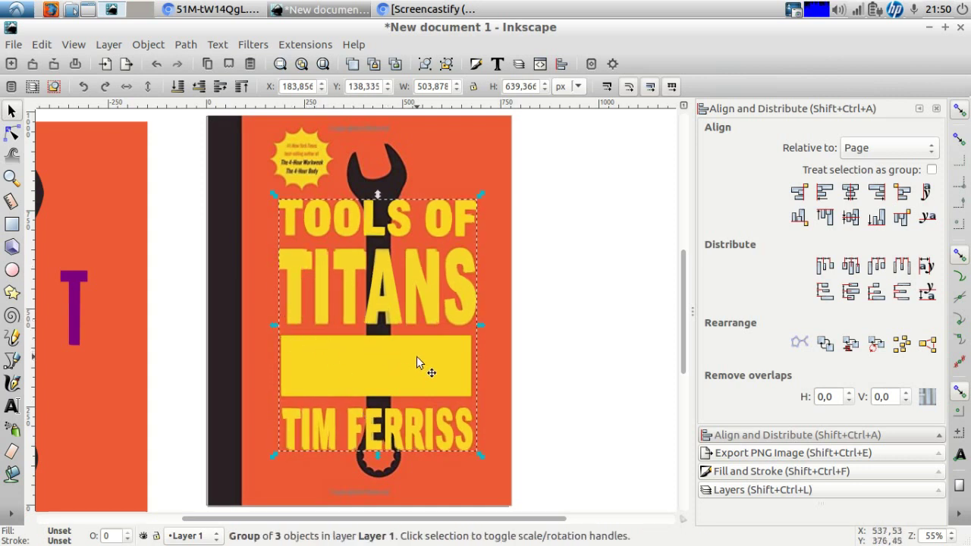
shift+click(383, 363)
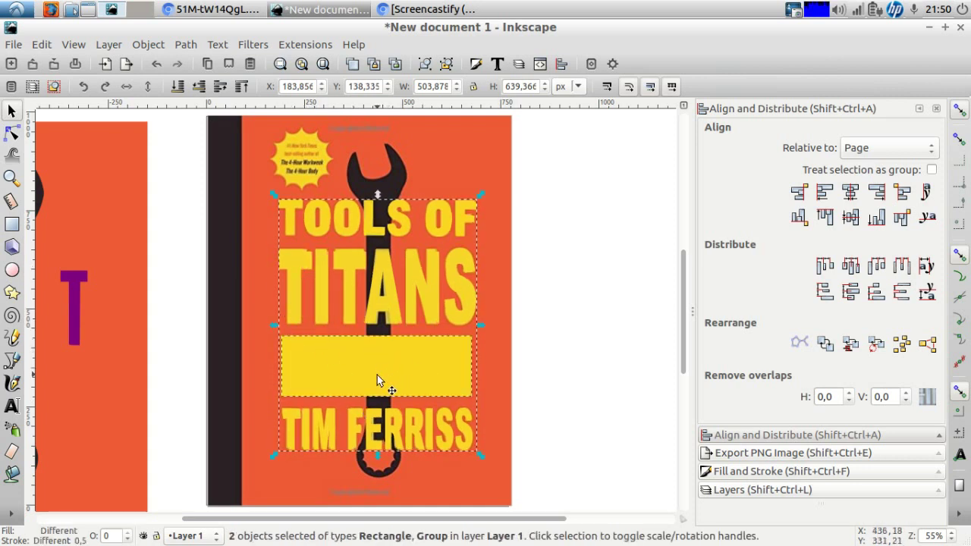
key(ctrl+g)
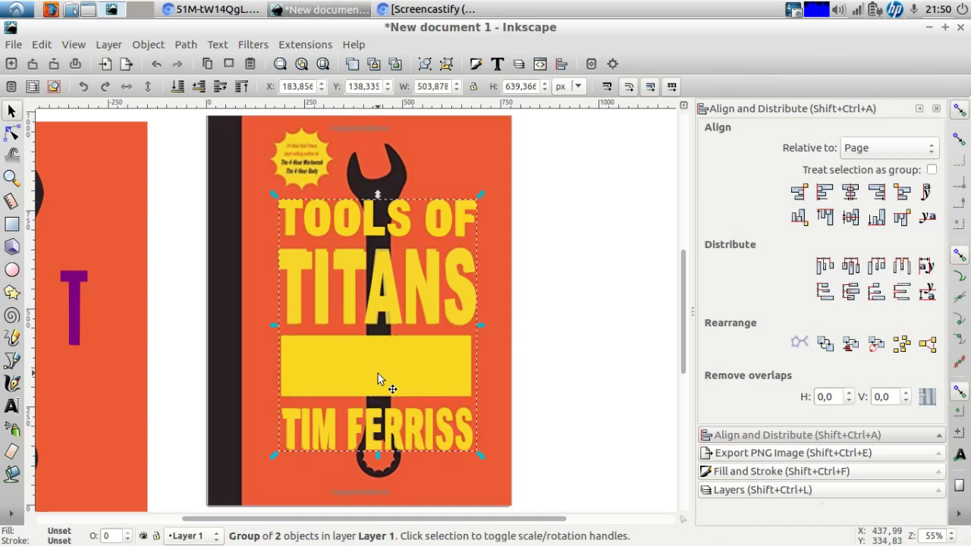
Move the combined lettering and rectangle group off the reference cover onto the blank area beside it
drag(356, 349, 600, 348)
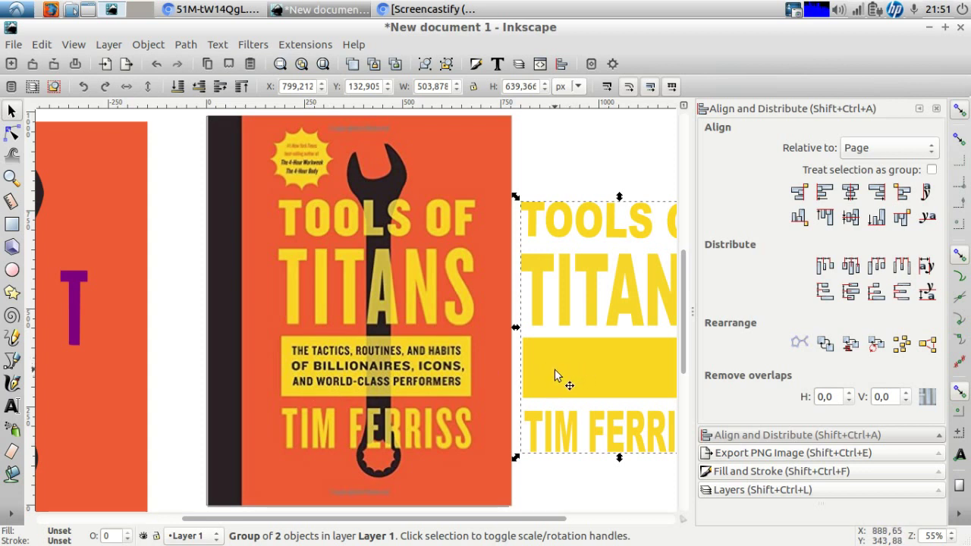
key(shift)
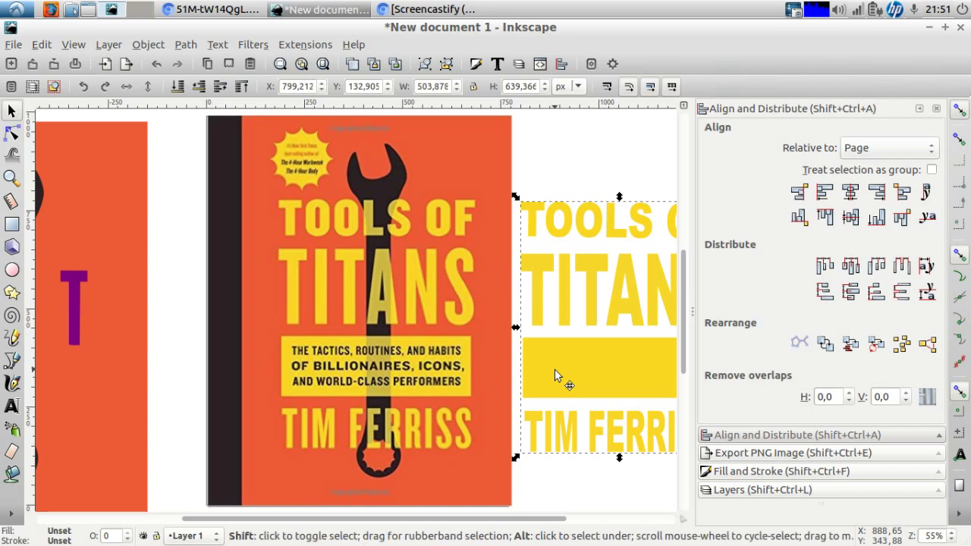
Move the black subtitle text off the reference cover onto the separate yellow rectangle and group it with the yellow lettering
key(alt)
key(alt+Tab)
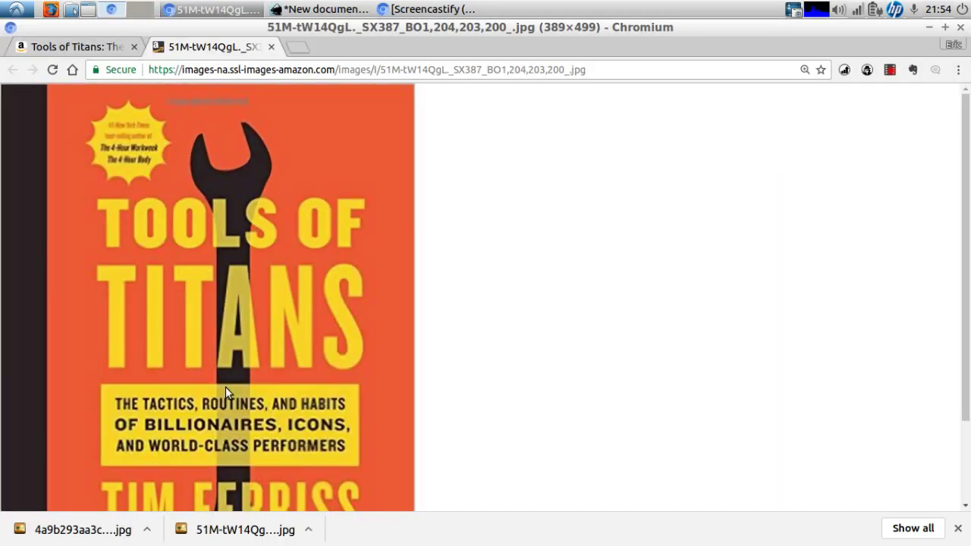
key(alt+Tab)
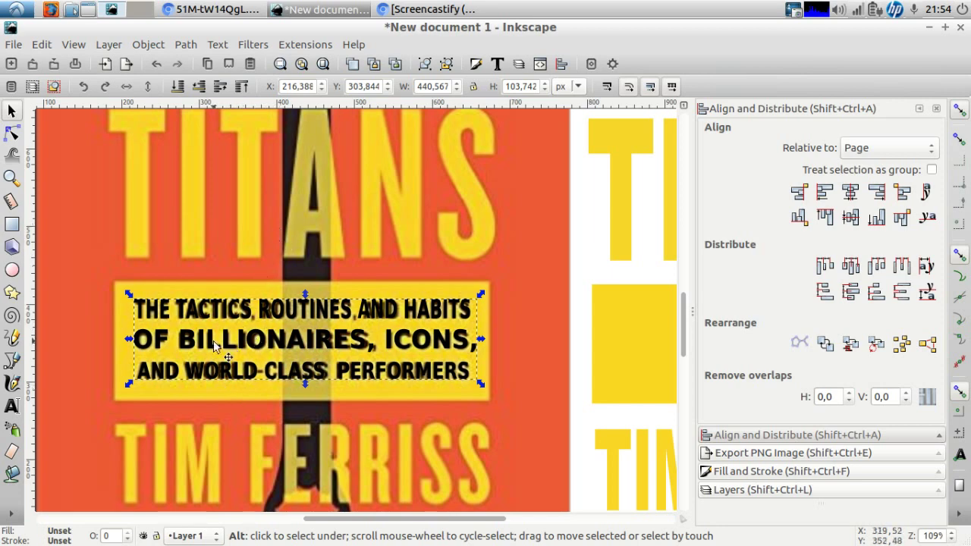
drag(186, 353, 699, 365)
drag(353, 346, 335, 352)
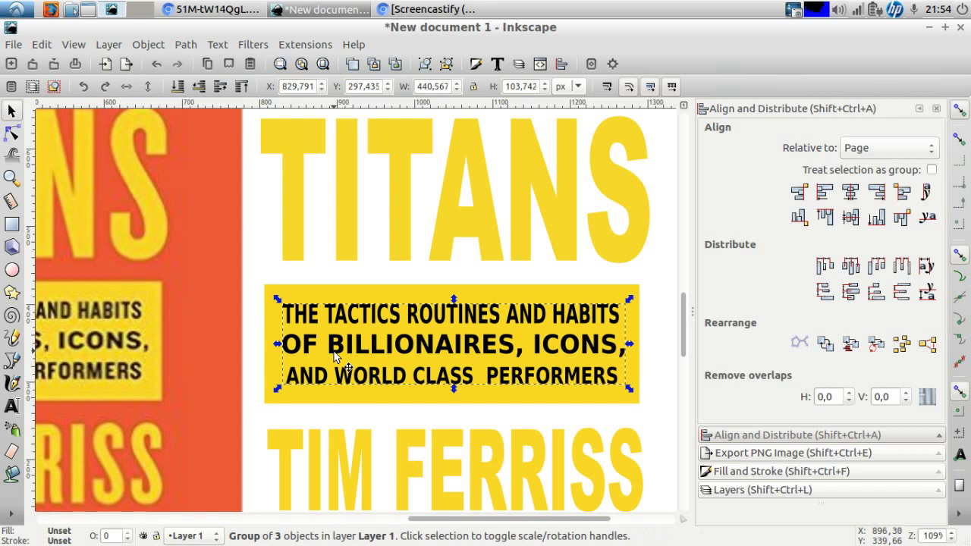
shift+click(298, 226)
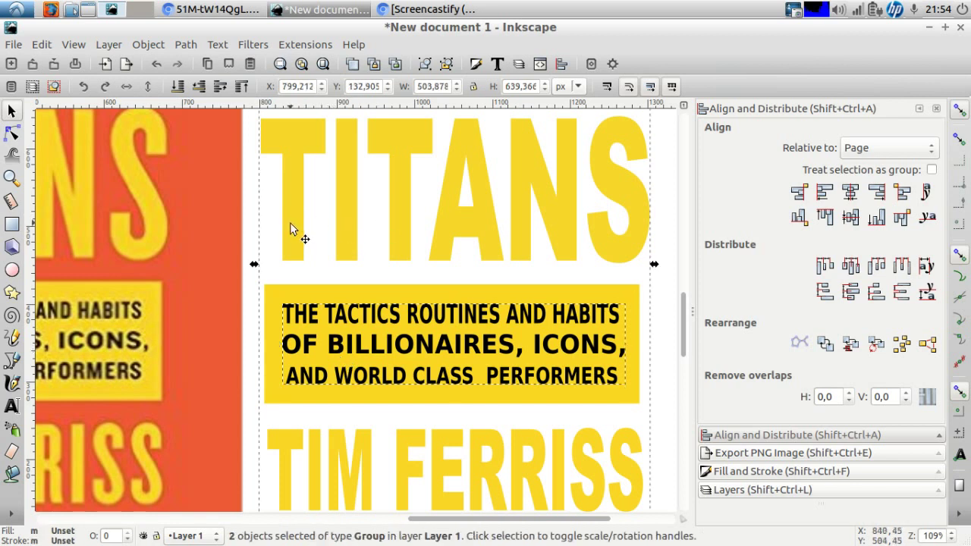
key(ctrl+g)
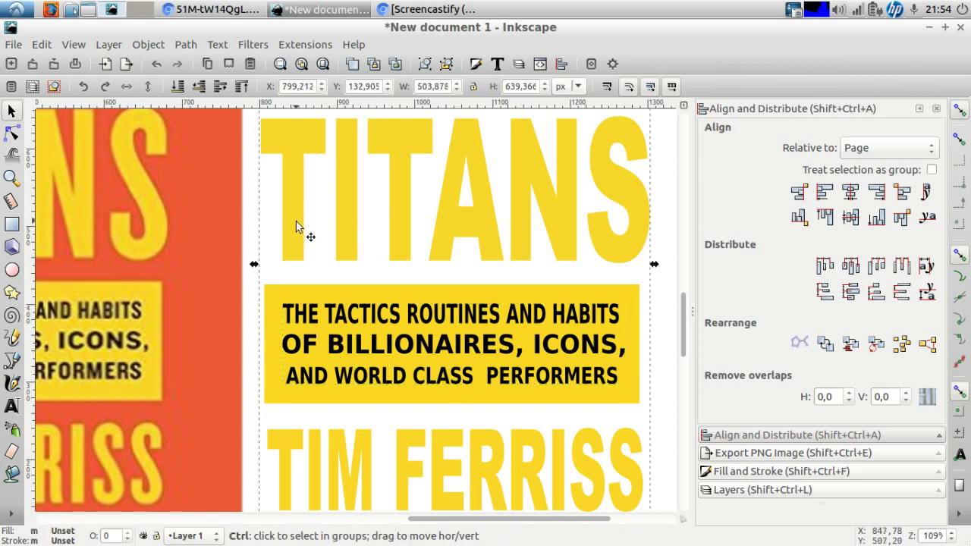
Delete the purple T from the recreated cover and move the lettering group to the blank area at the reference cover's lower right
click(301, 65)
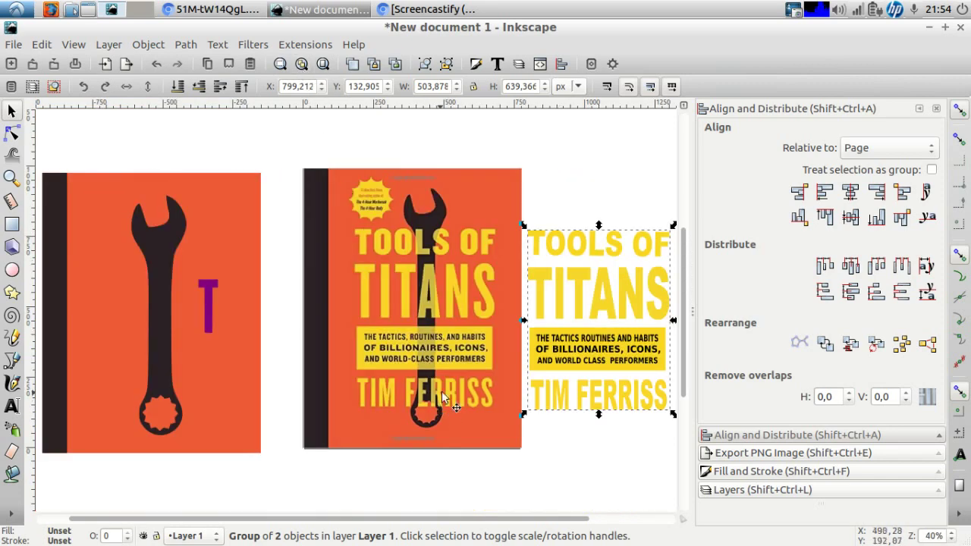
drag(539, 348, 341, 387)
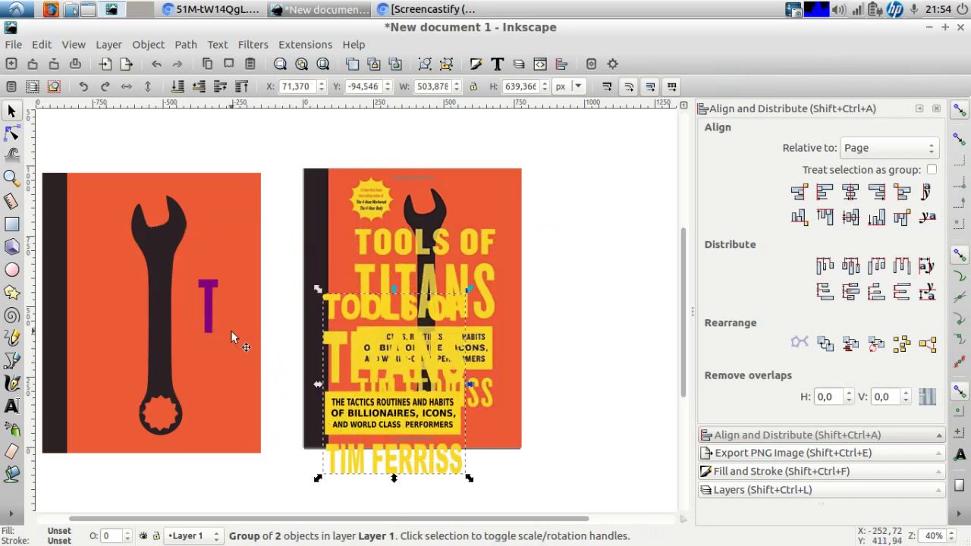
click(218, 319)
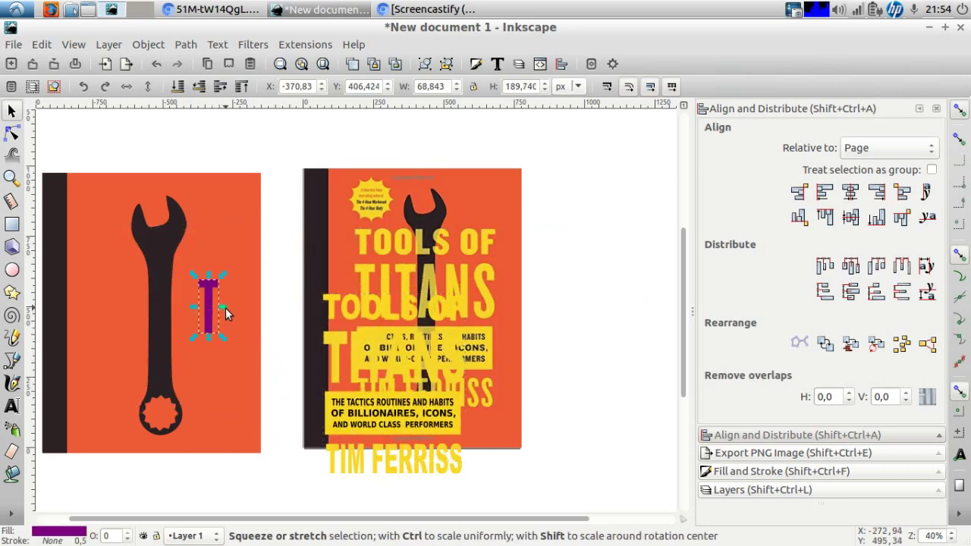
key(Delete)
drag(334, 347, 531, 370)
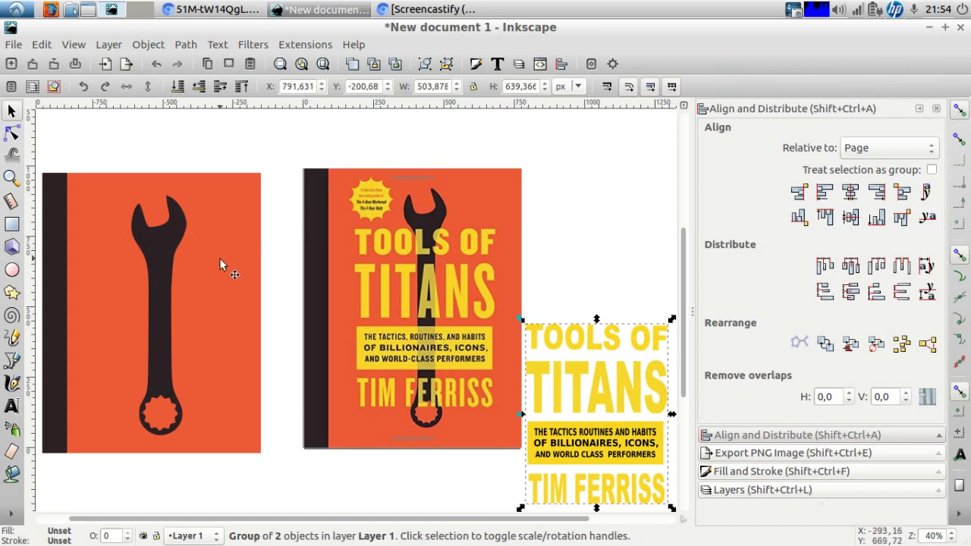
Line up the plain cover background level with the reference cover, leaving a gap at about X -860 px, and reposition the wrench on it
drag(220, 258, 274, 244)
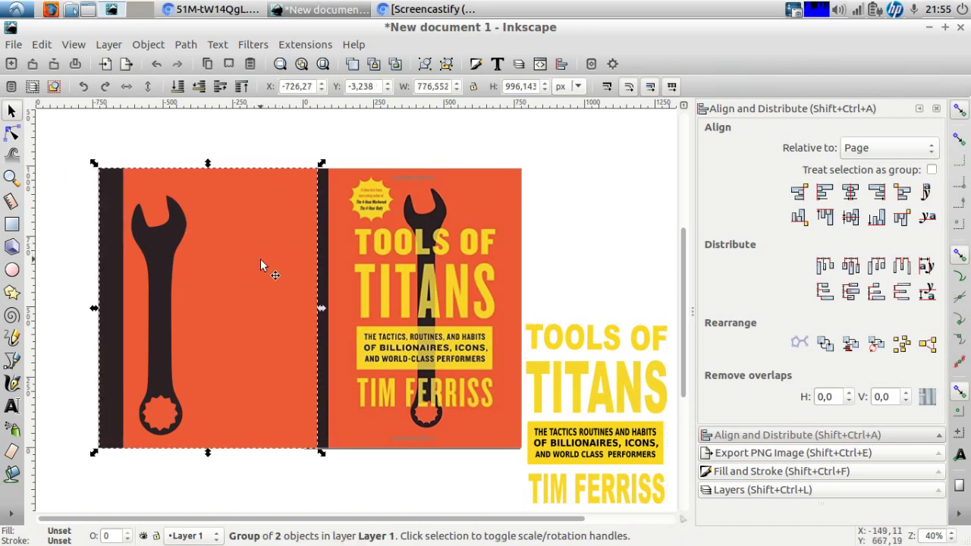
key(Left)
key(Left)
key(Left)
key(Left)
key(Left)
key(Left)
key(Left)
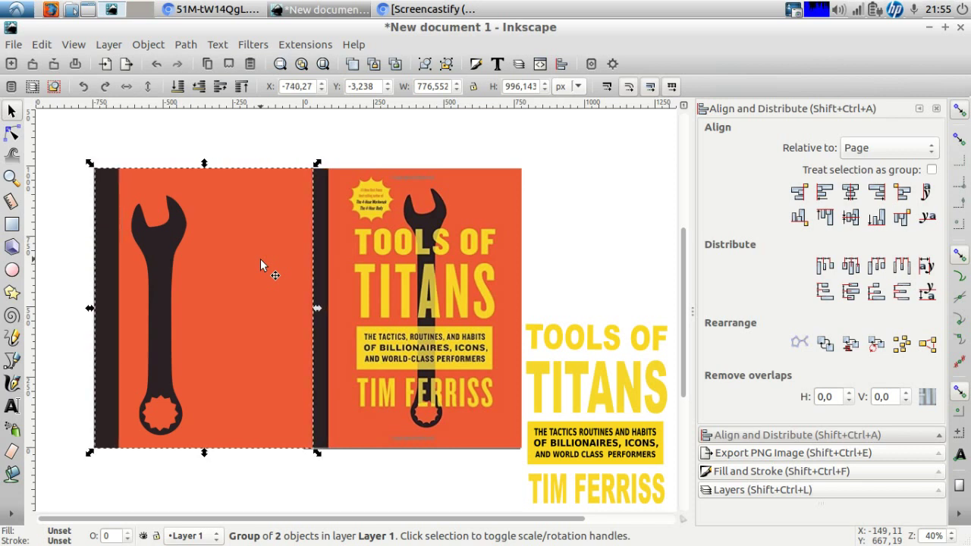
key(Left)
key(Left)
key(Left)
key(Left)
key(Left)
key(Left)
key(Left)
key(Left)
key(Left)
key(Left)
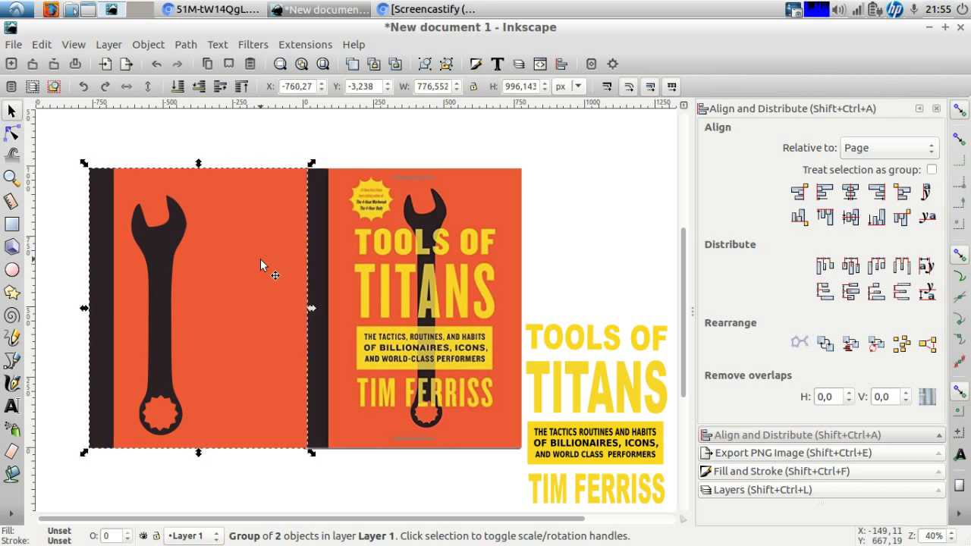
key(shift+Left)
key(shift+Left)
key(shift+Left)
key(shift+Left)
key(shift+Left)
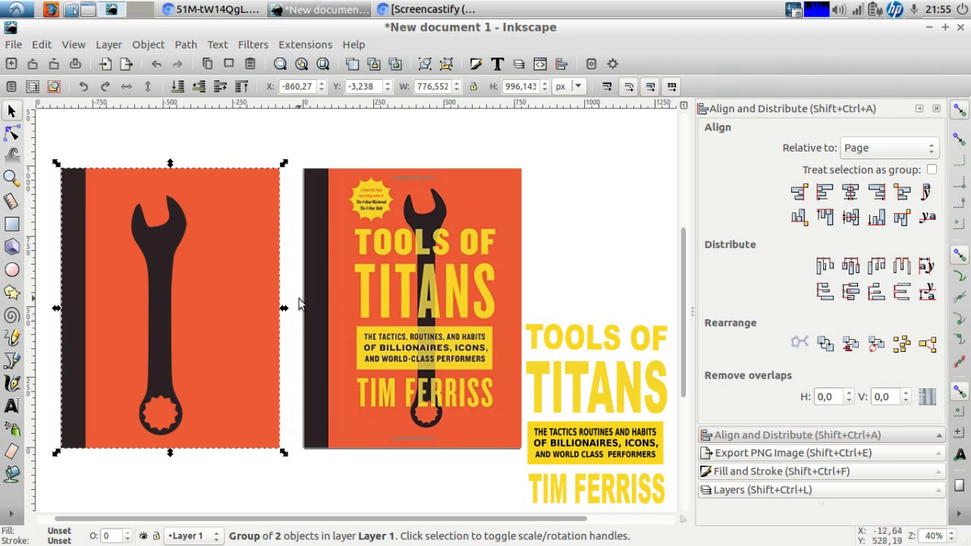
drag(156, 266, 180, 260)
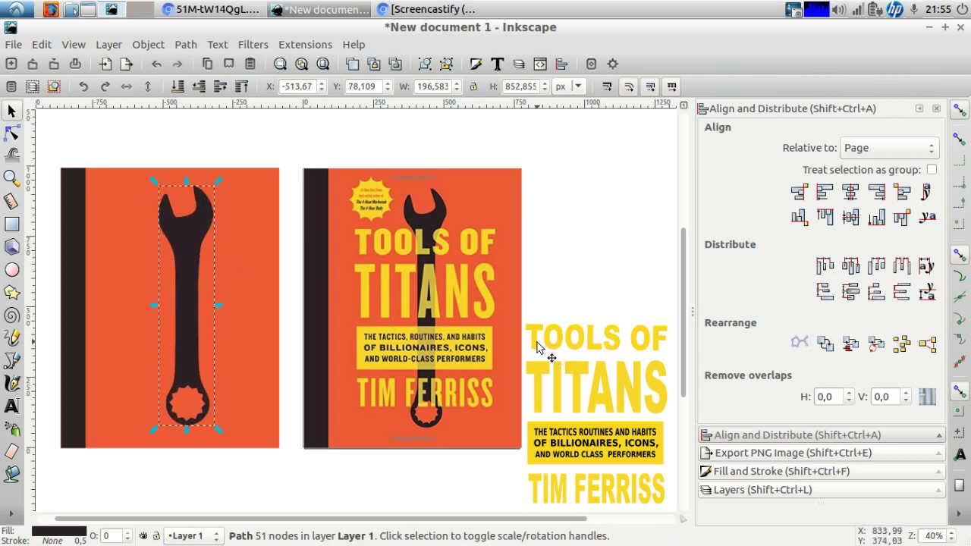
Place the lettering group over the matching reference text and shift it straight left onto the recreated cover
drag(535, 346, 365, 248)
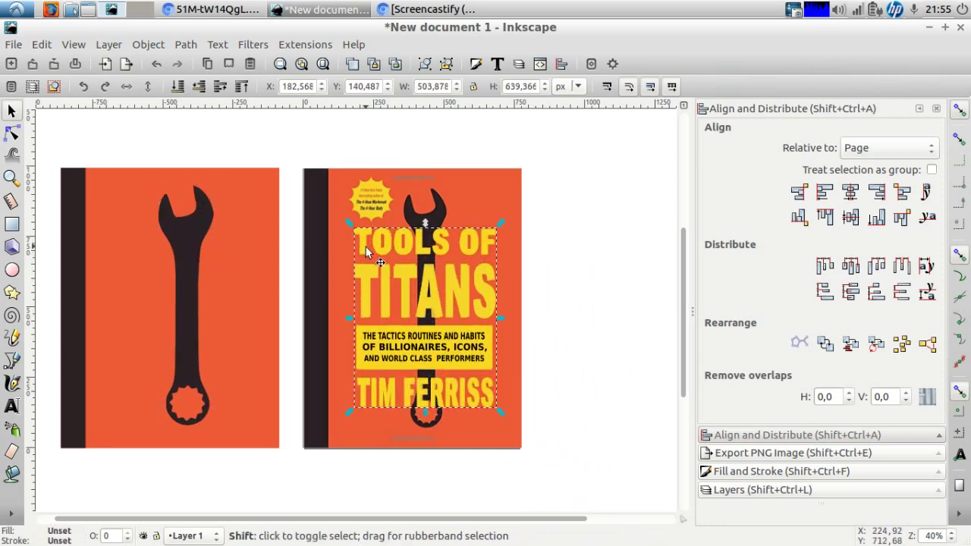
key(ctrl+d)
key(shift+Left)
key(shift+Left)
key(shift+Left)
key(shift+Left)
key(shift+Left)
key(shift+Left)
key(shift+Left)
key(shift+Left)
key(shift+Left)
key(shift+Left)
key(shift+Left)
key(shift+Left)
key(shift+Left)
key(shift+Left)
key(shift+Left)
key(shift+Left)
key(shift+Left)
key(shift+Left)
key(shift+Left)
key(shift+Left)
key(shift+Left)
key(shift+Left)
key(shift+Left)
key(shift+Left)
key(shift+Left)
key(shift+Left)
key(shift+Left)
key(shift+Left)
key(shift+Left)
key(shift+Left)
key(shift+Left)
key(shift+Left)
key(shift+Left)
key(shift+Left)
key(shift+Left)
key(shift+Left)
key(shift+Left)
key(shift+Left)
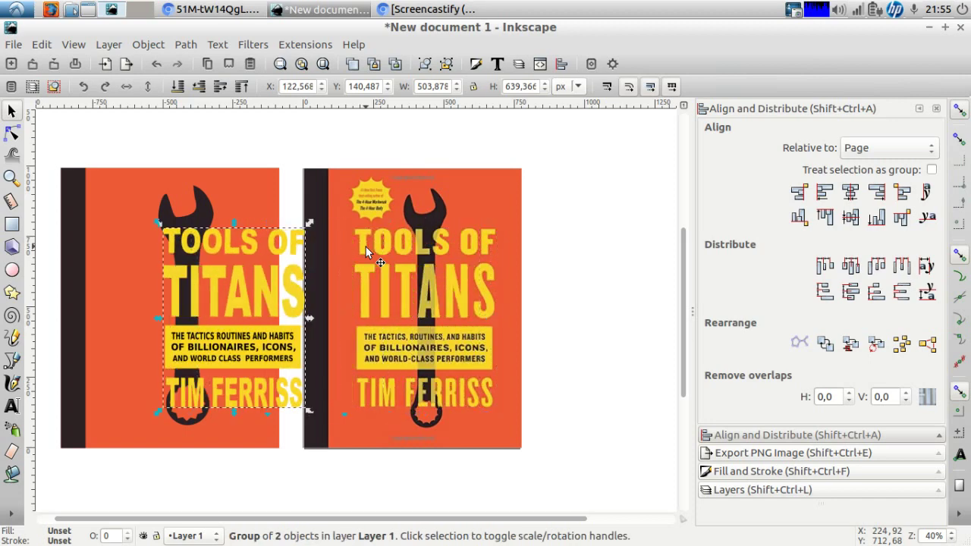
key(shift+Left)
key(shift+Left)
key(shift+Left)
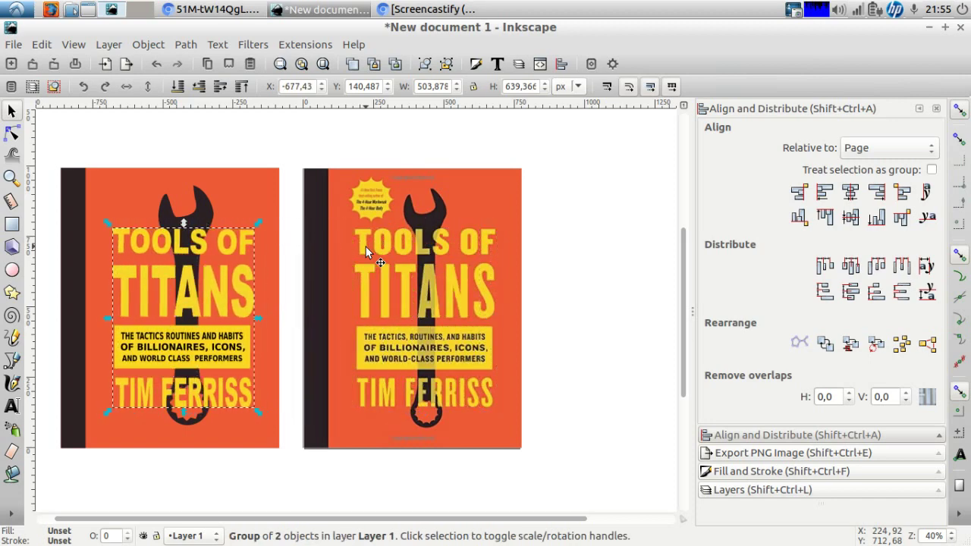
Fine-tune the lettering group's horizontal placement over the wrench to about X -691 px
key(Down)
key(Down)
key(Down)
key(Down)
key(Down)
key(Down)
key(Down)
key(Down)
key(Down)
key(Down)
key(shift+Up)
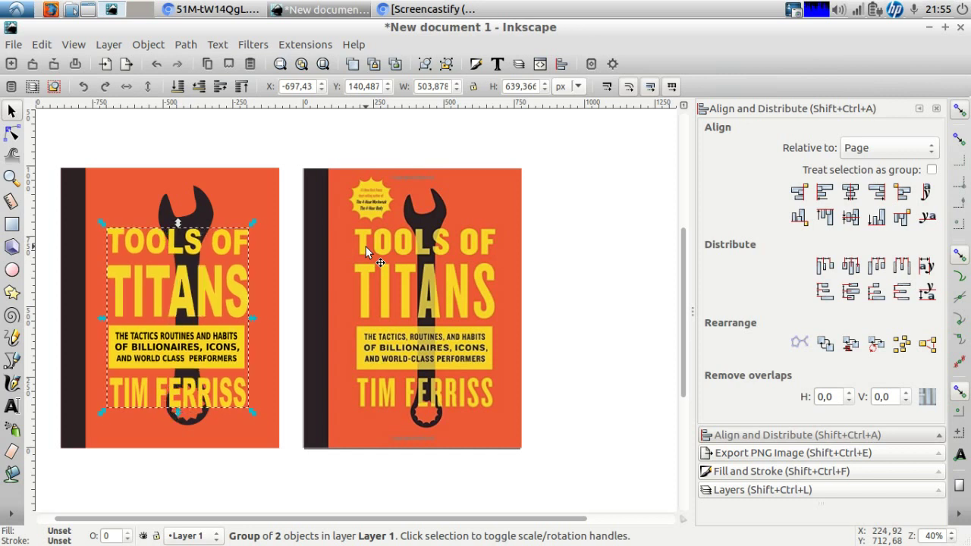
key(Right)
key(Right)
key(Right)
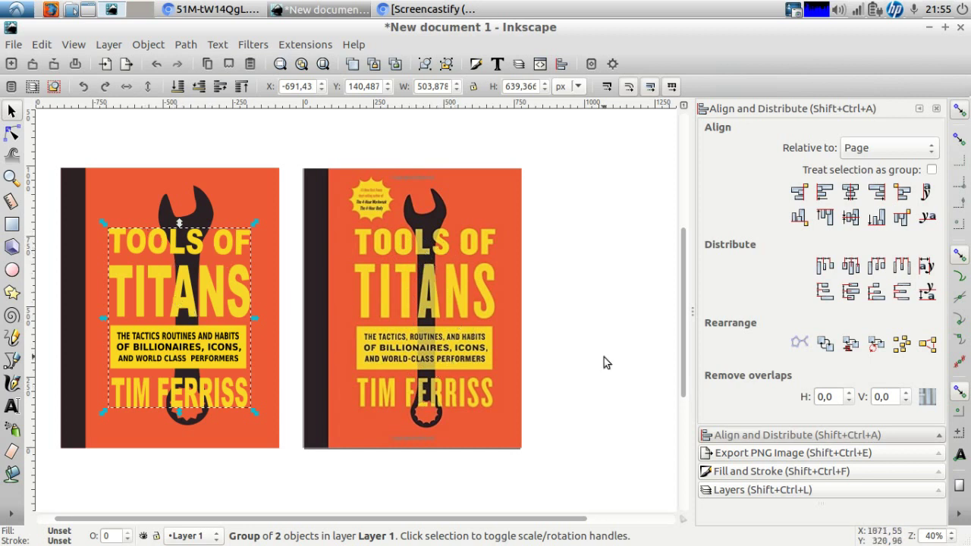
Set the opacity of the lettering group on the recreated cover to 91.6%, so the wrench shows slightly through
click(770, 475)
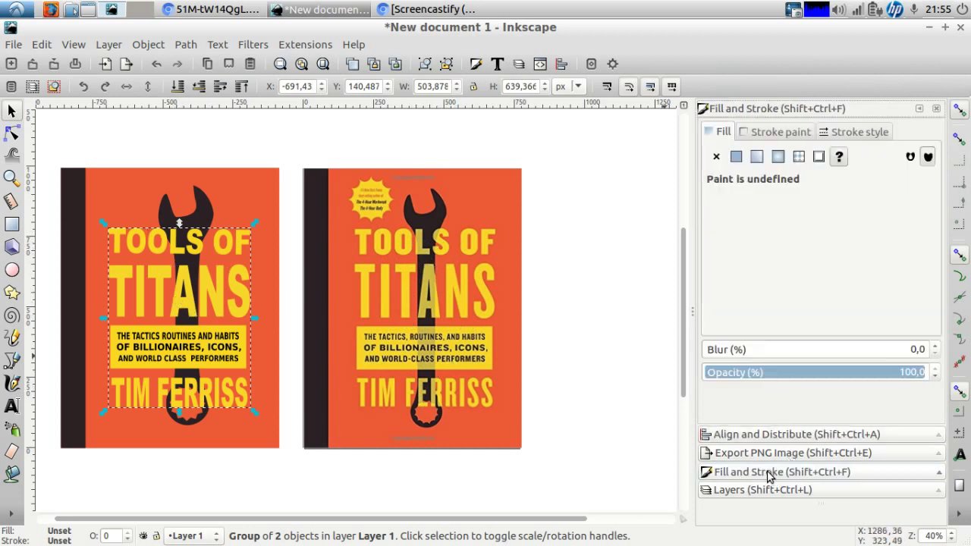
click(935, 378)
click(935, 378)
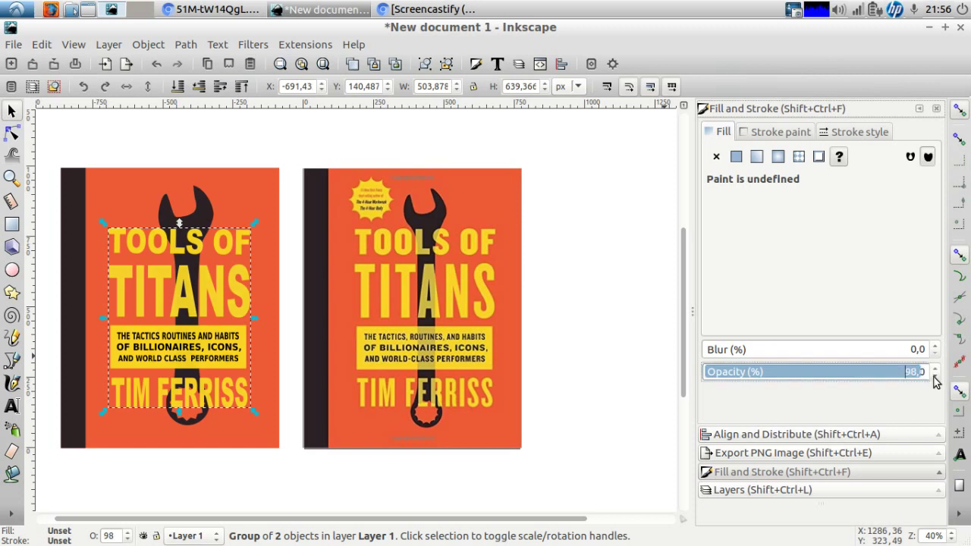
click(934, 378)
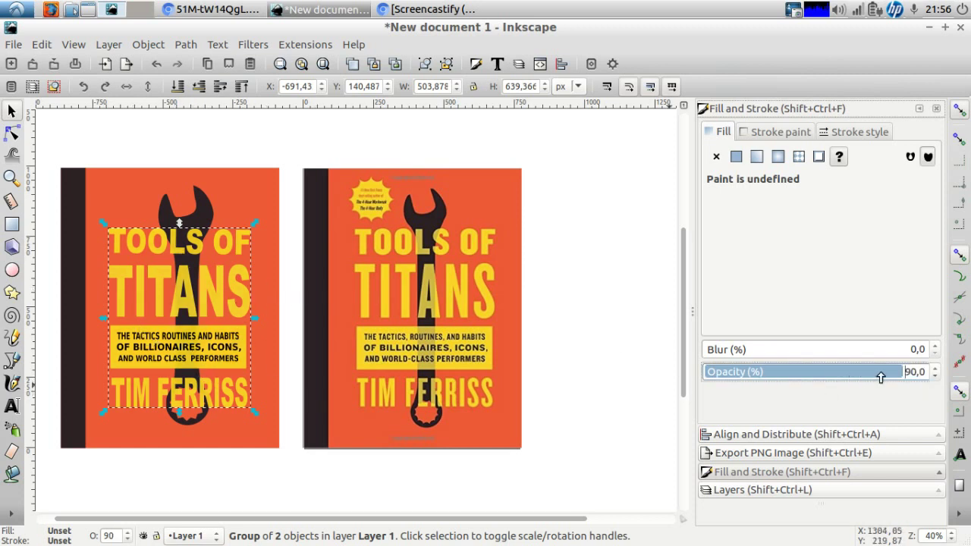
drag(893, 373, 784, 374)
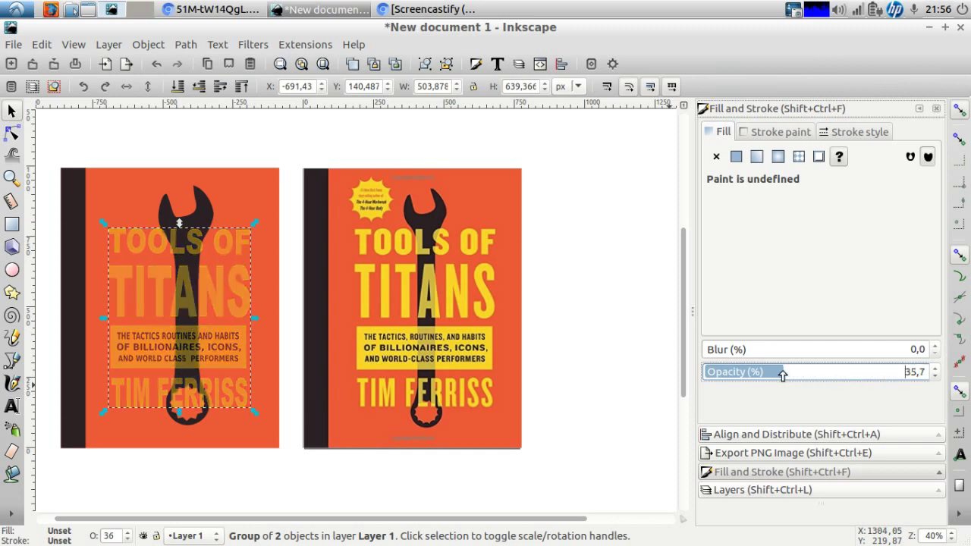
drag(891, 375, 890, 372)
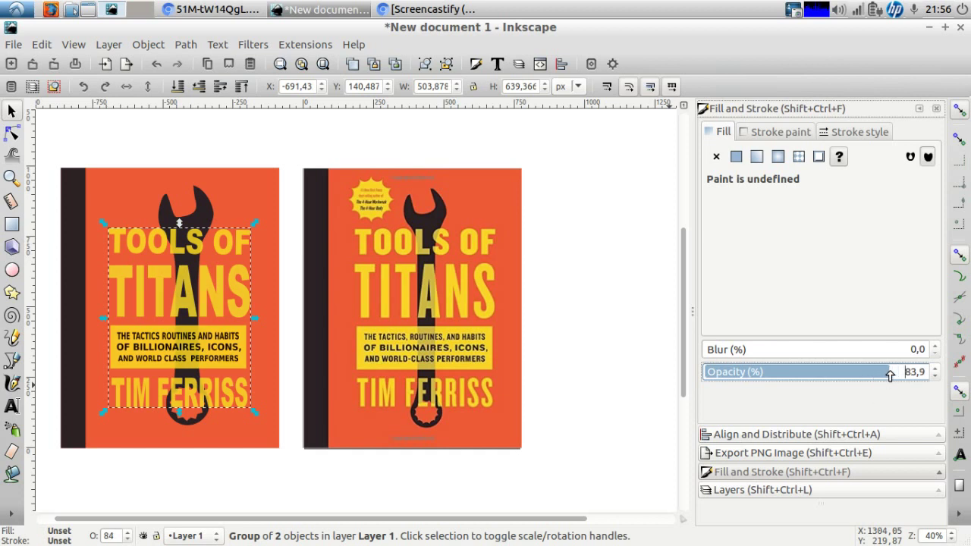
drag(874, 377, 907, 377)
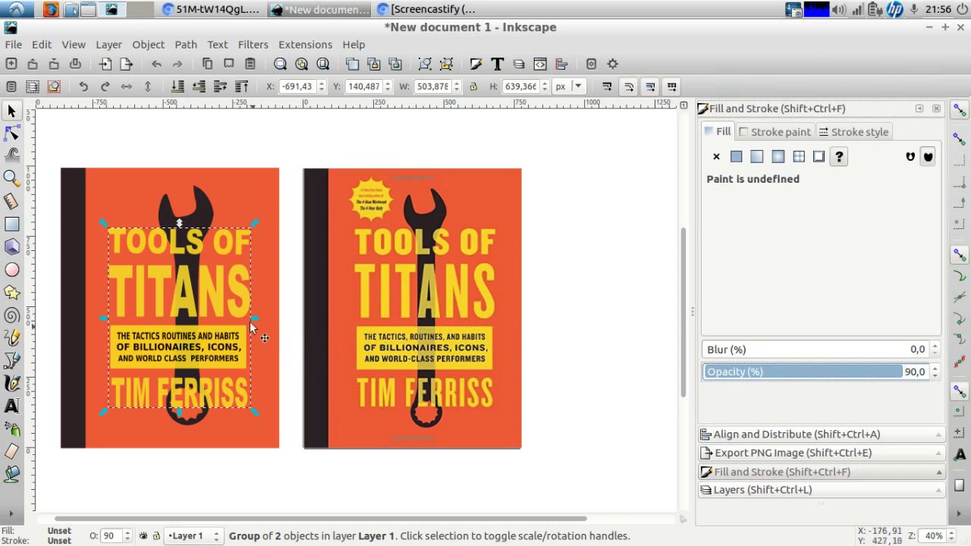
click(736, 473)
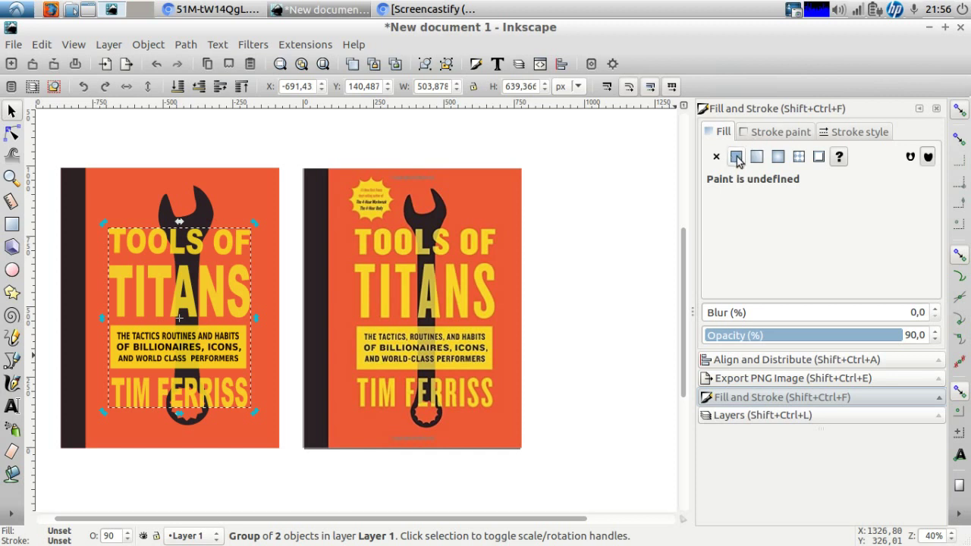
click(761, 134)
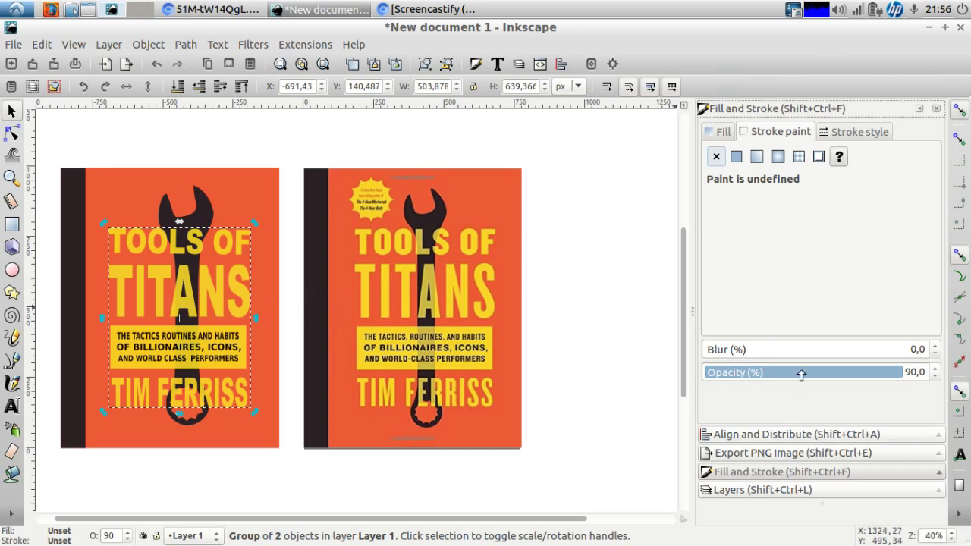
drag(884, 374, 862, 376)
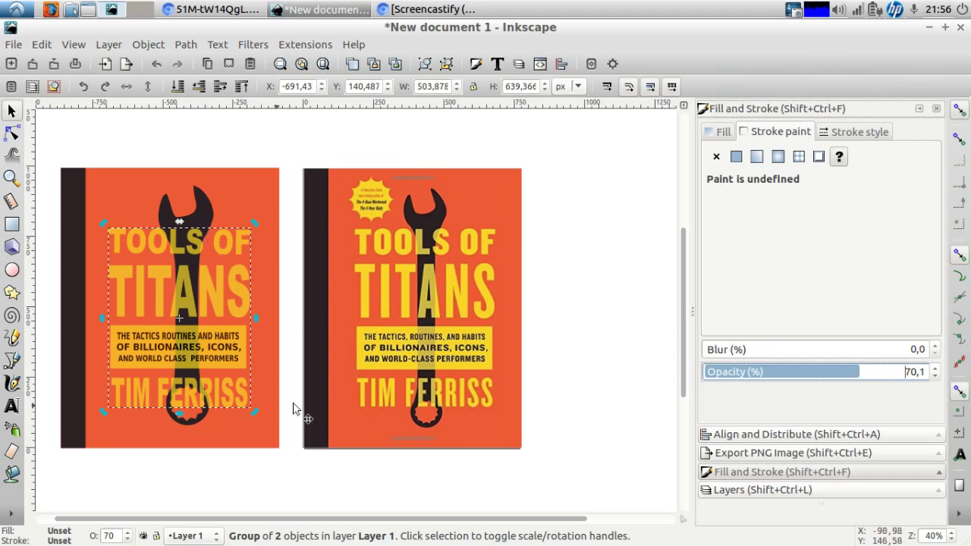
click(908, 377)
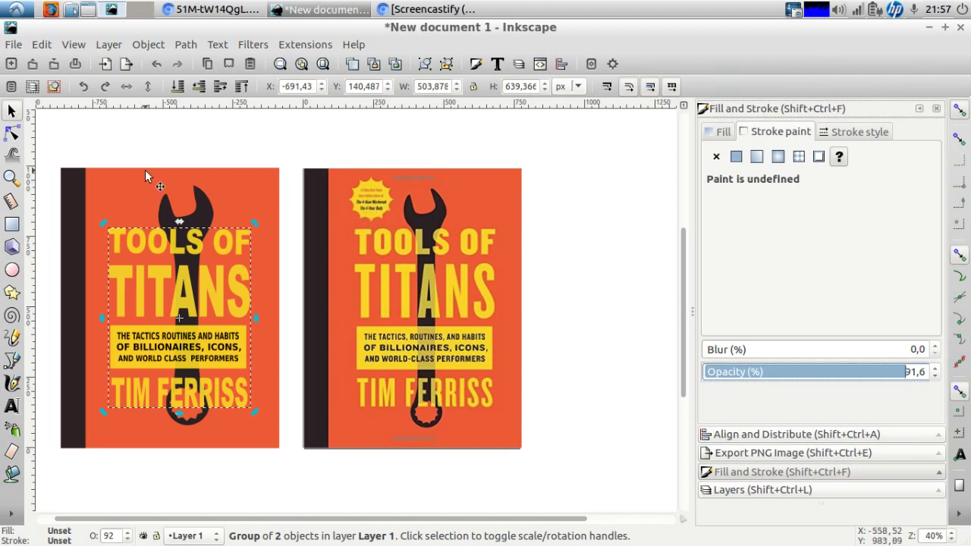
Draw a yellow 12-corner star about 220 px wide near the reference cover's badge and set its opacity to 100%
click(12, 292)
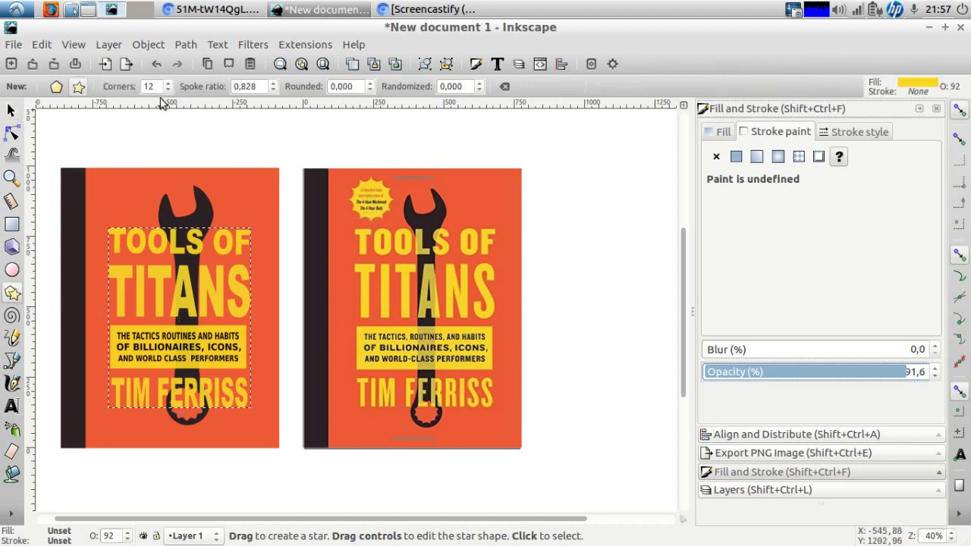
drag(347, 174, 367, 203)
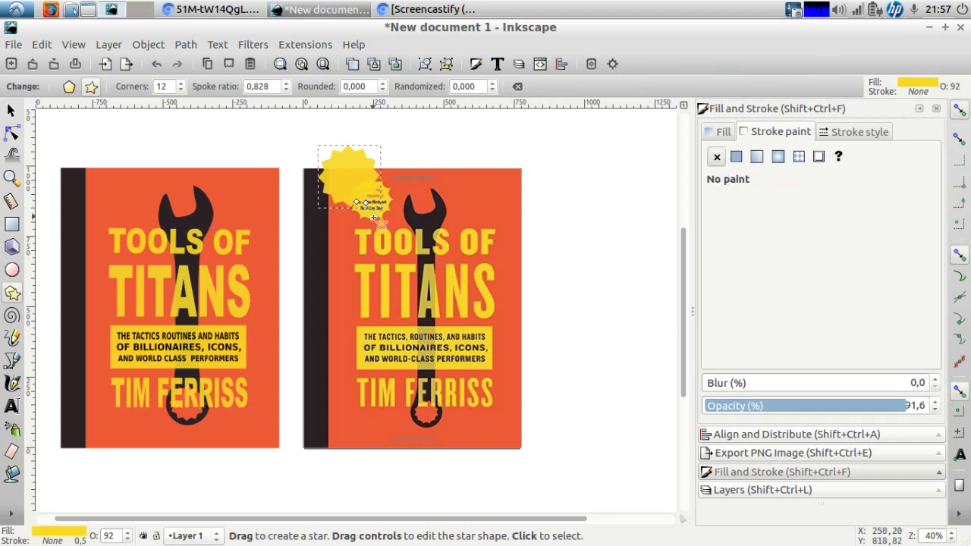
drag(918, 407, 932, 408)
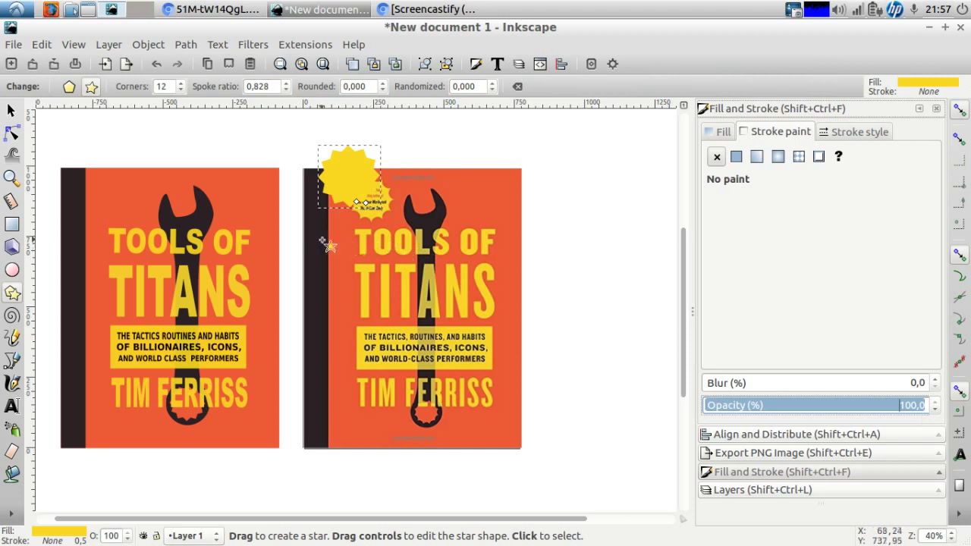
Move the yellow star over the reference cover's spine, just left of the starburst badge, for close comparison
key(F1)
drag(352, 179, 382, 215)
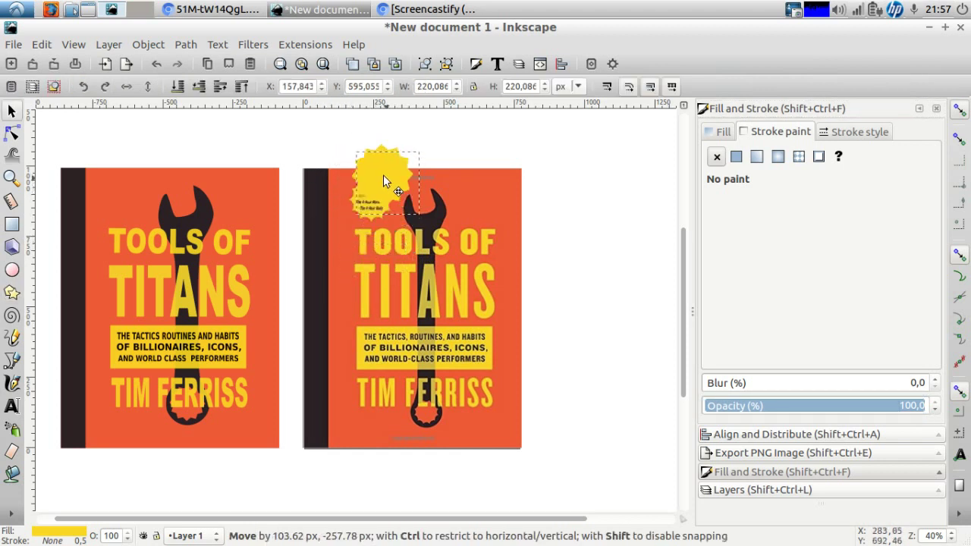
drag(383, 180, 324, 206)
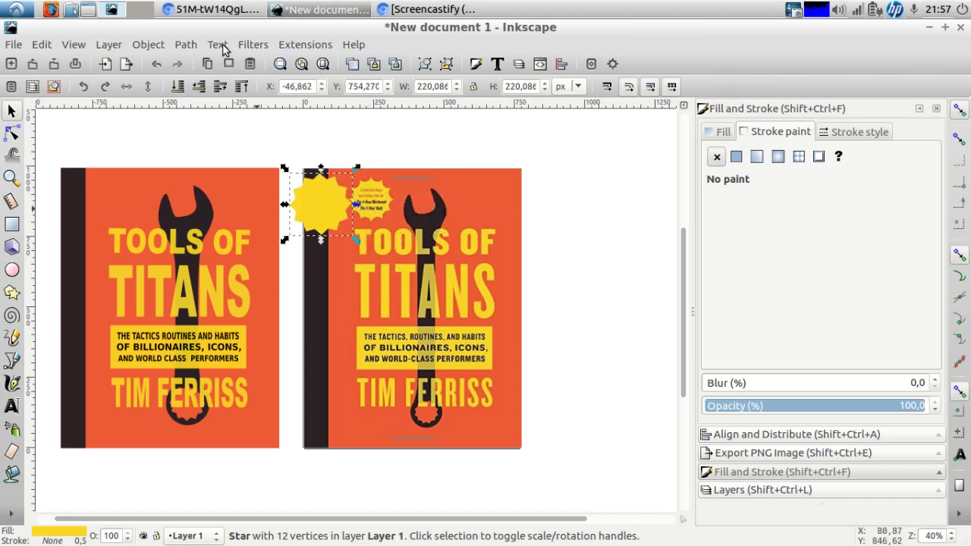
click(280, 64)
scroll(286, 108, down, 2)
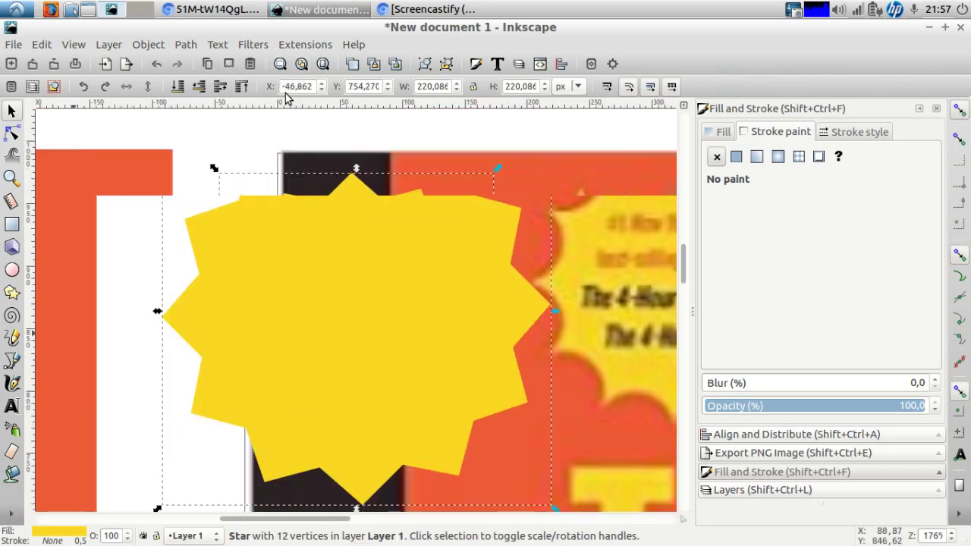
Check the reference badge in Chromium, and draw a yellow 12-corner star about 268 px wide above the covers, spoke ratio 0.830, rounding 0.070
key(alt+Tab)
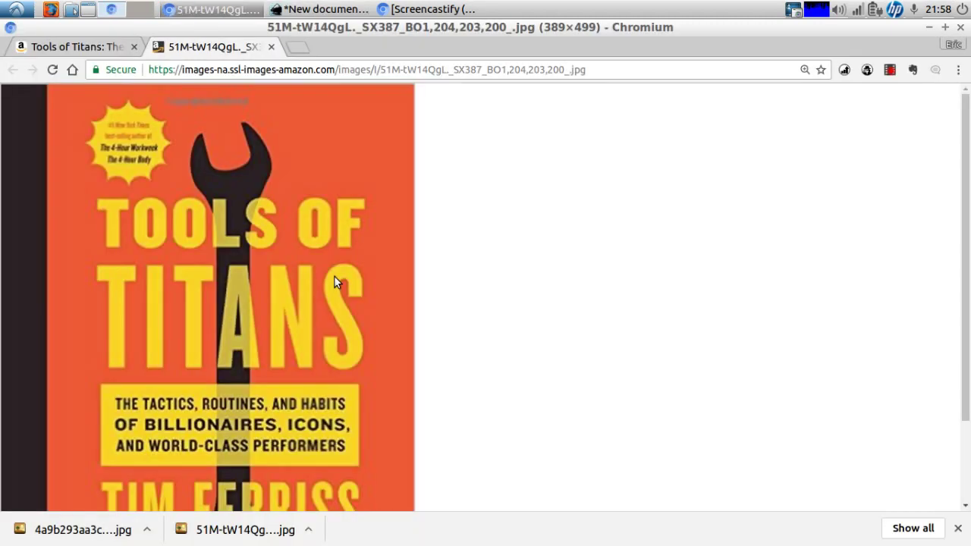
key(alt+Tab)
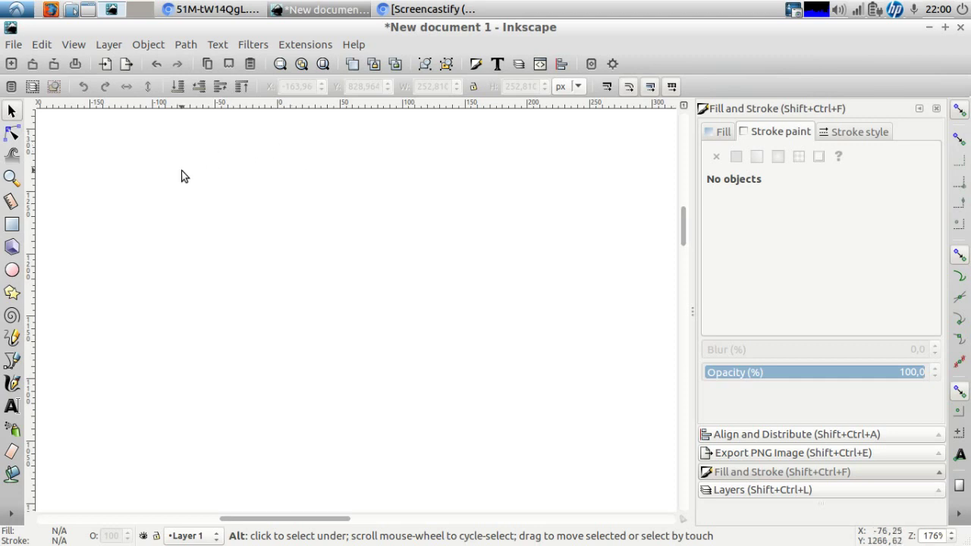
click(12, 294)
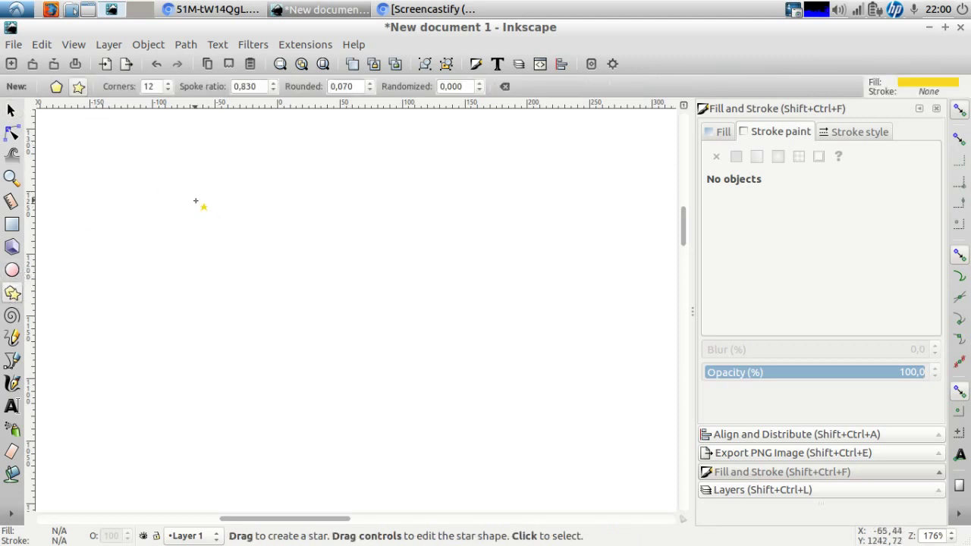
drag(194, 198, 300, 346)
key(s)
drag(176, 217, 340, 328)
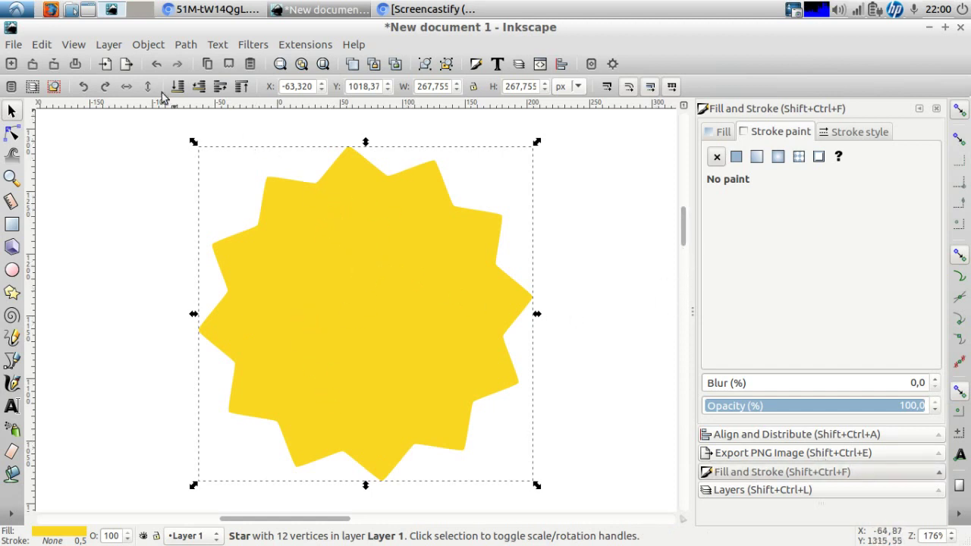
Convert the new yellow star from a shape object to an editable path
click(149, 46)
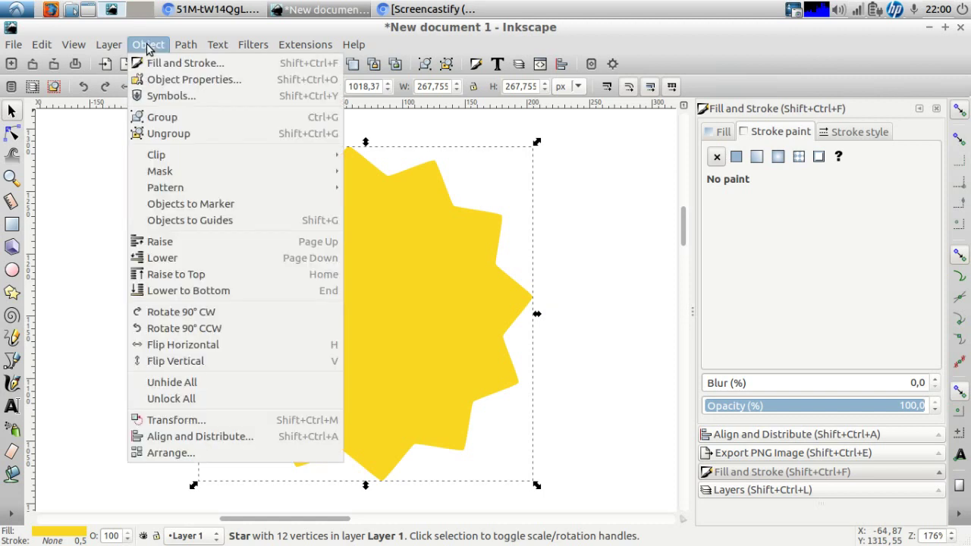
mouse_move(182, 48)
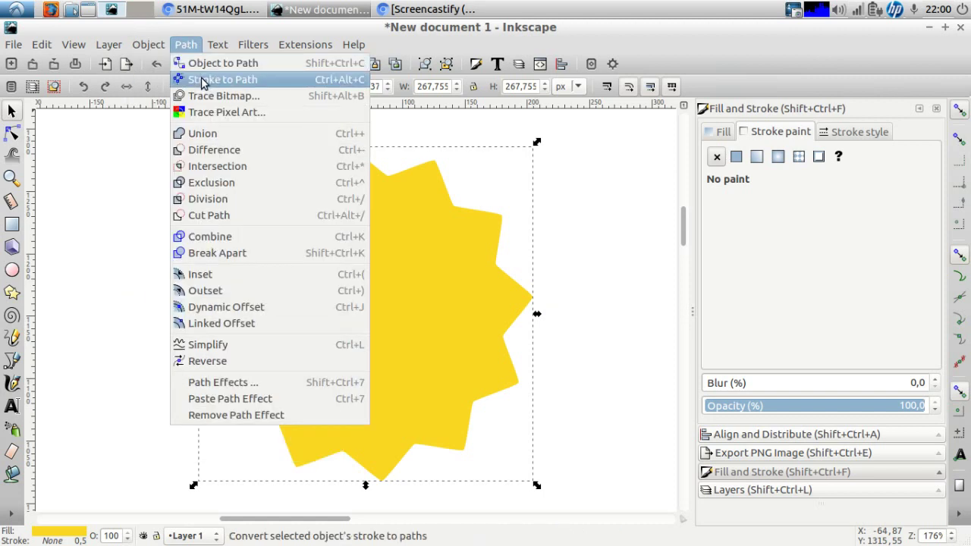
click(203, 68)
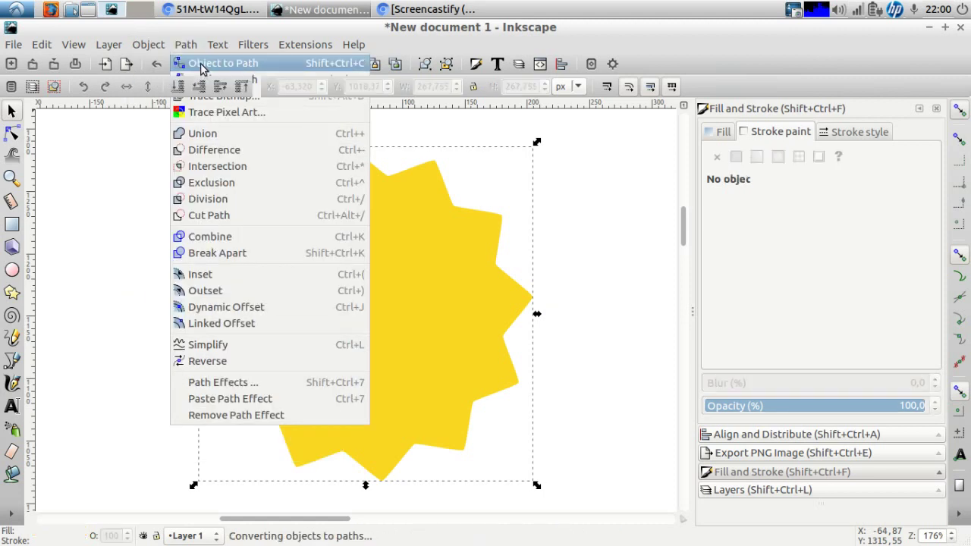
Select the star path's 12 inner corner nodes and make them auto-smooth, so the valleys between the points curve like the reference badge
key(n)
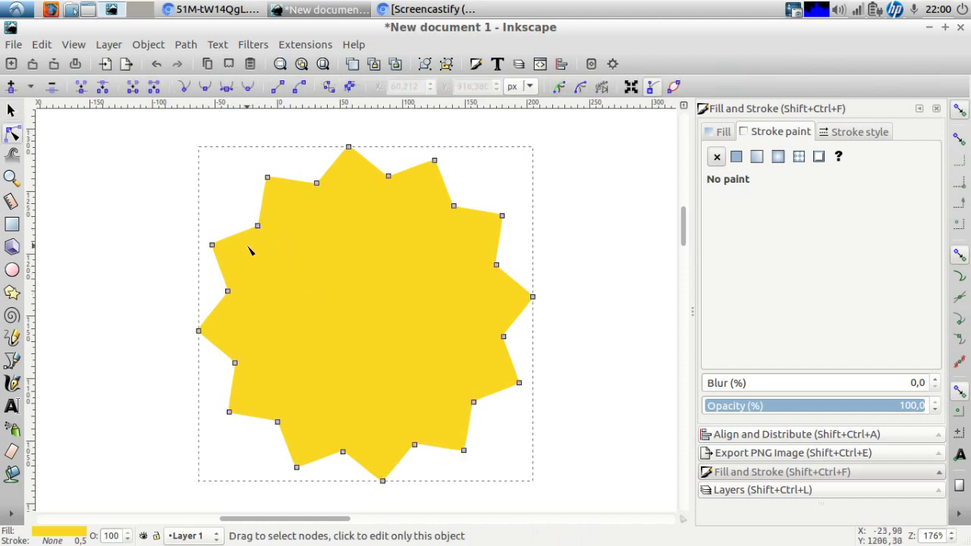
drag(250, 211, 264, 228)
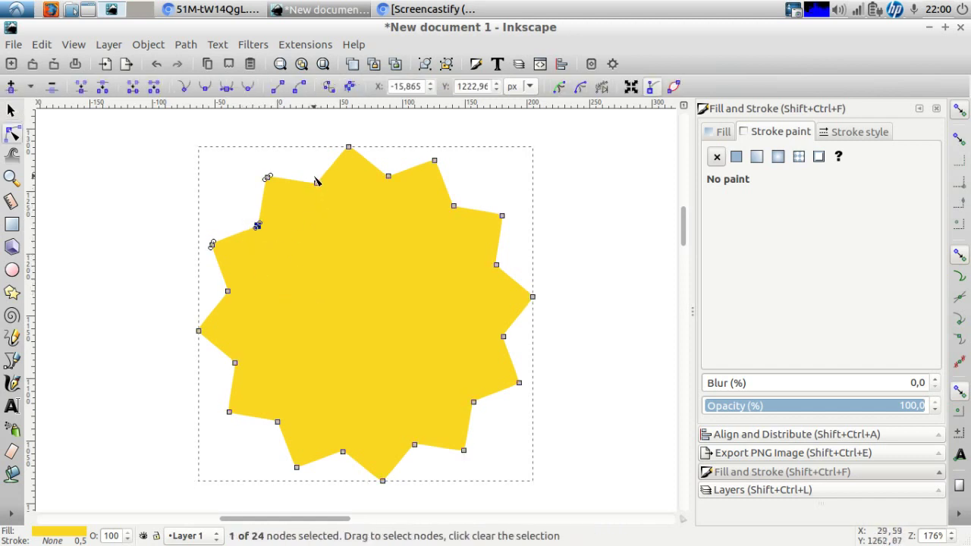
drag(309, 168, 328, 205)
drag(378, 161, 395, 195)
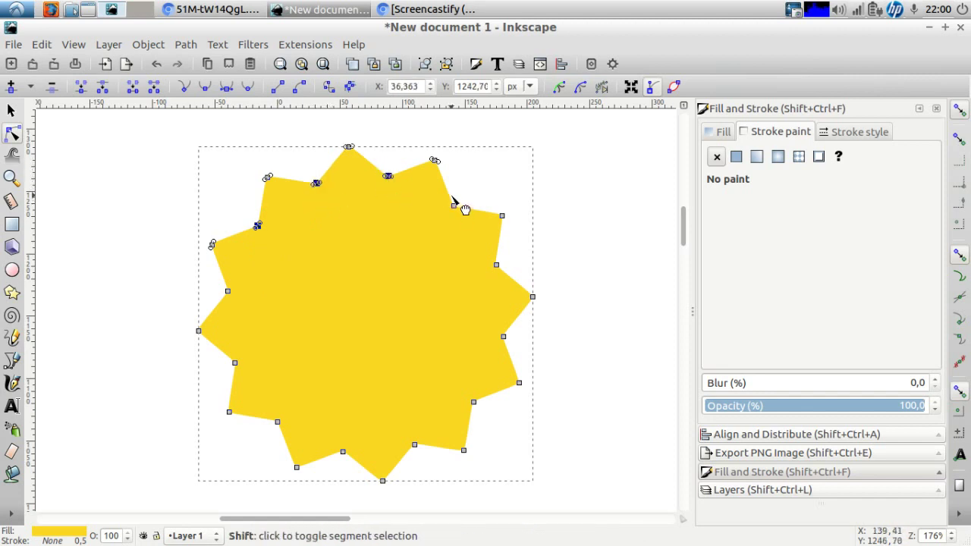
drag(470, 231, 449, 205)
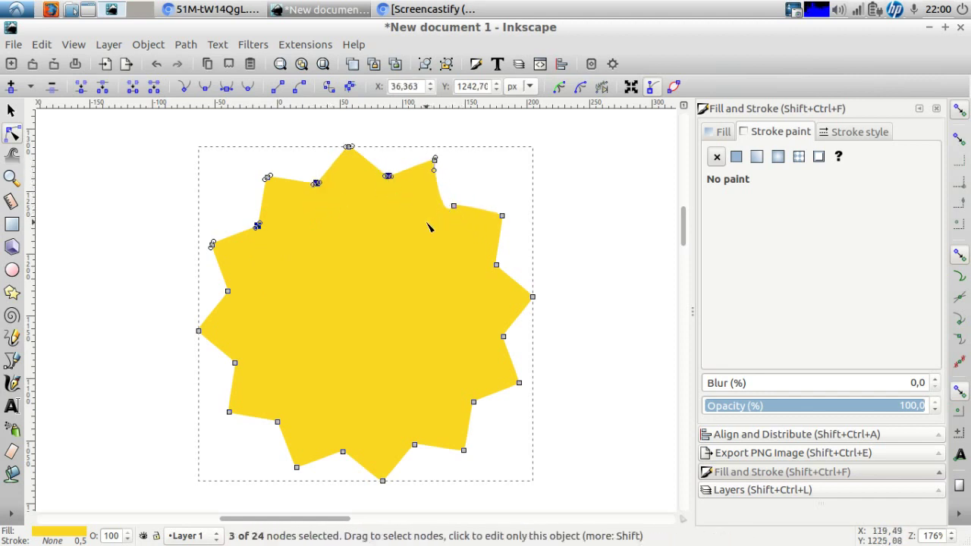
key(ctrl+z)
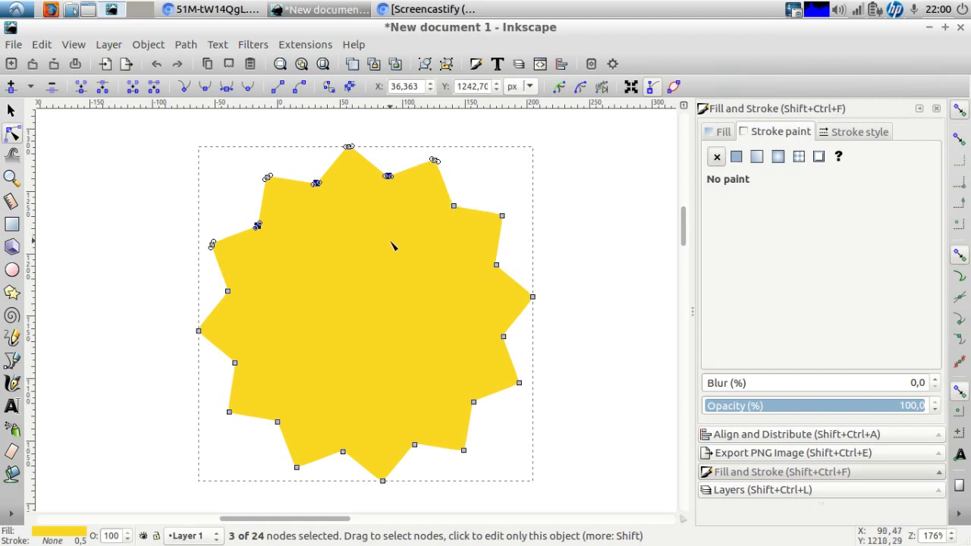
drag(466, 194, 448, 220)
drag(510, 263, 481, 276)
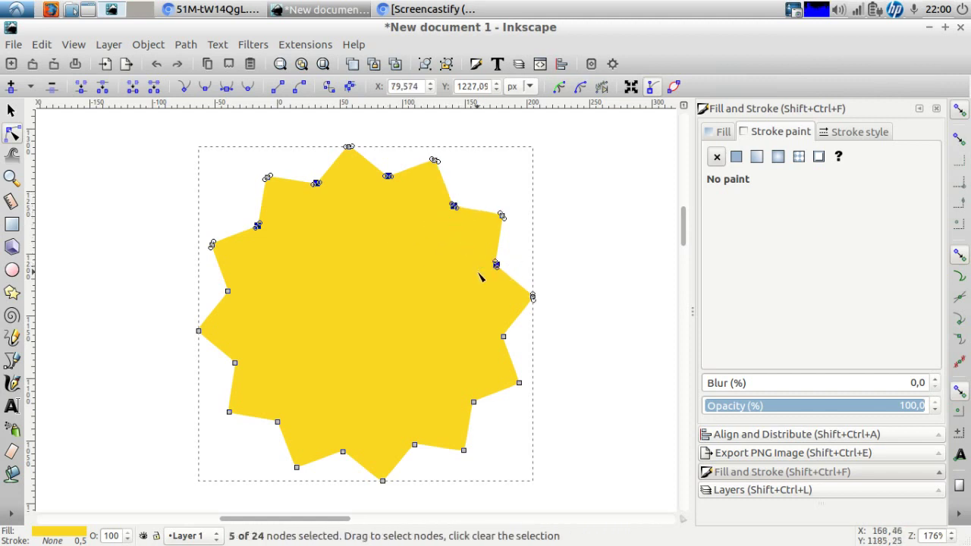
drag(516, 354, 493, 328)
drag(484, 413, 465, 389)
drag(426, 469, 410, 436)
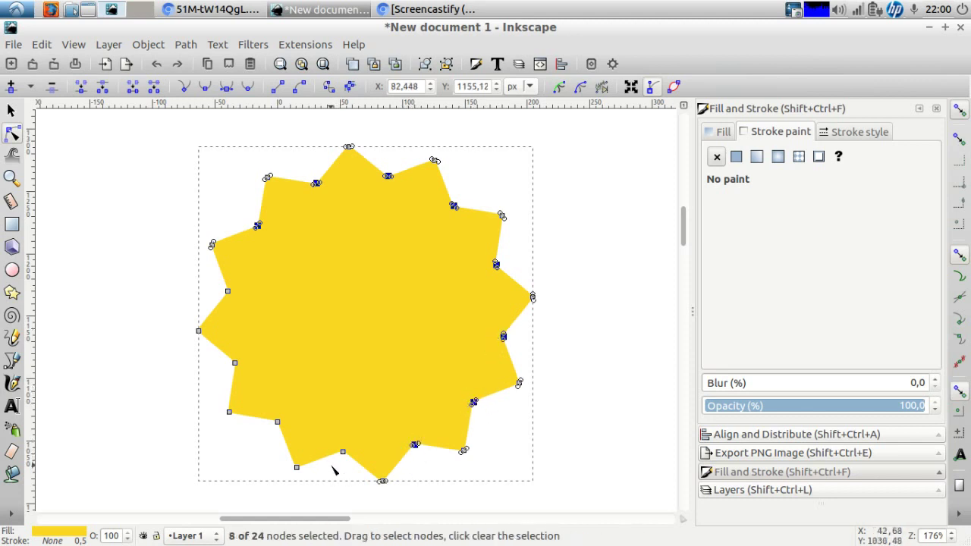
drag(337, 464, 361, 444)
drag(275, 439, 297, 413)
drag(221, 379, 253, 358)
drag(208, 278, 253, 312)
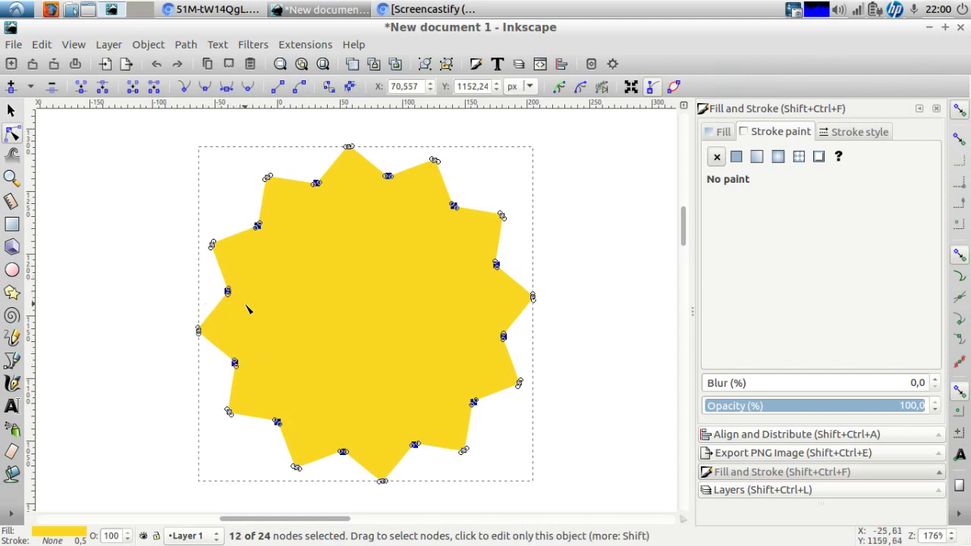
click(247, 85)
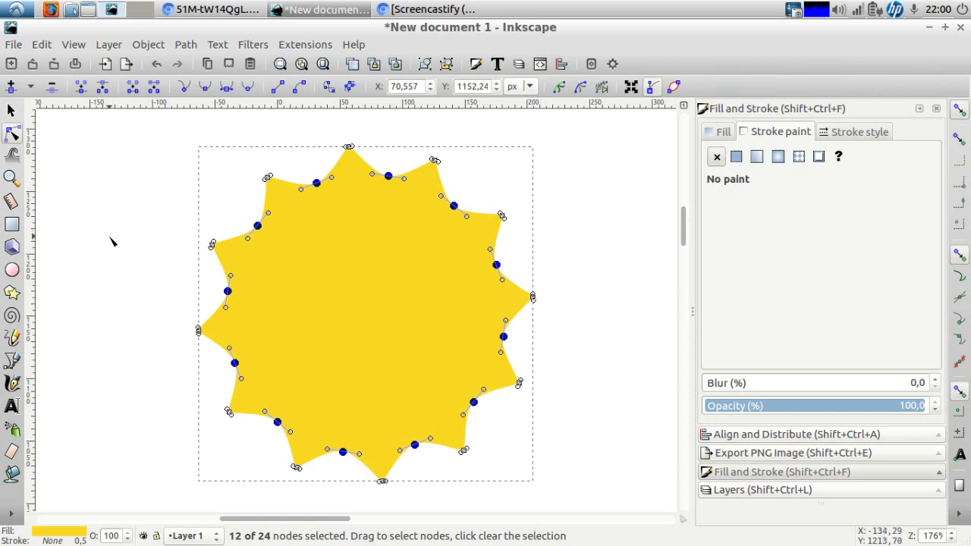
key(s)
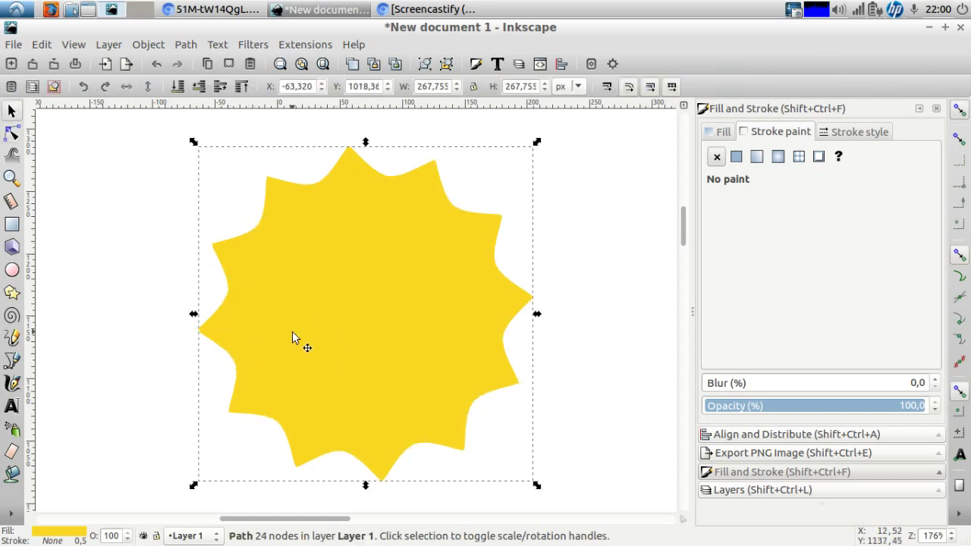
Size the starburst to about 223 px wide against the reference badge and place it at the recreated cover's upper right corner
click(301, 64)
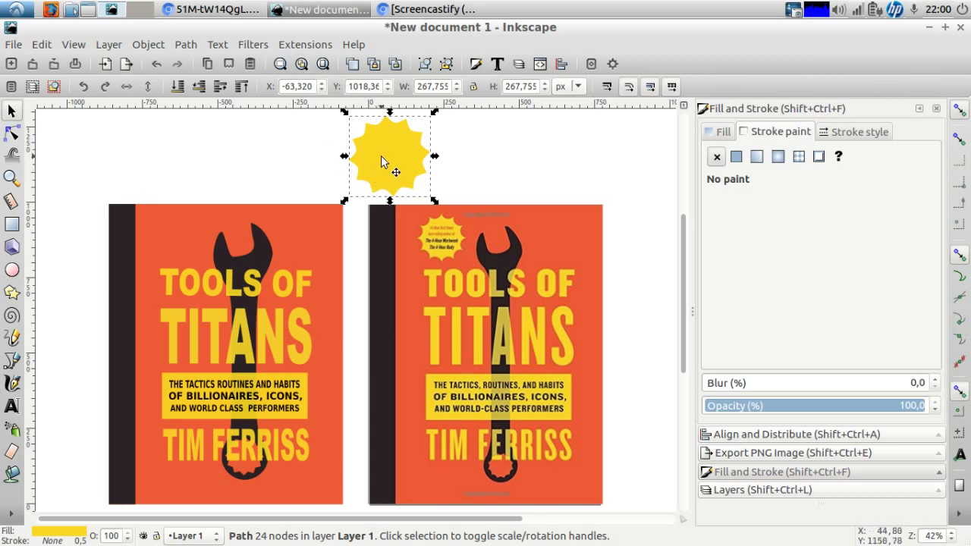
drag(370, 181, 434, 251)
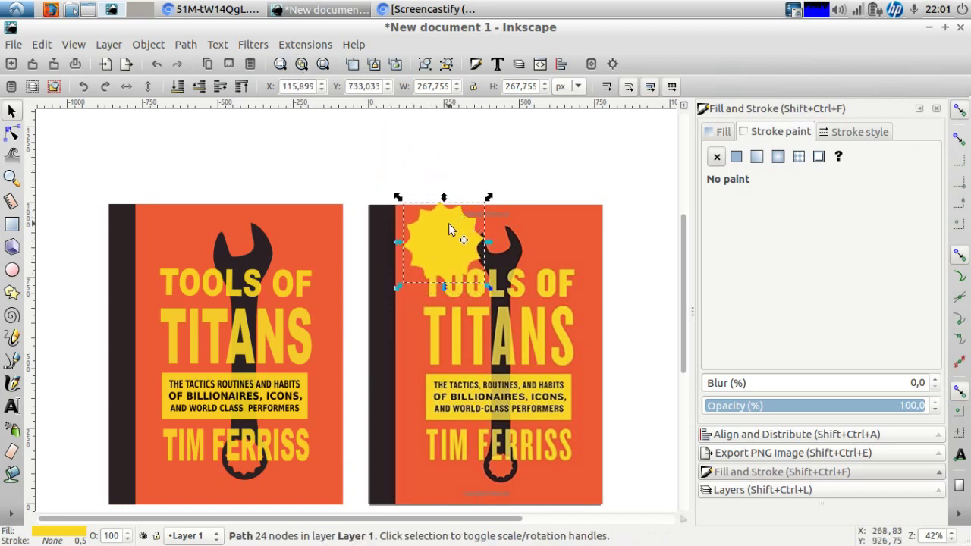
drag(485, 202, 297, 221)
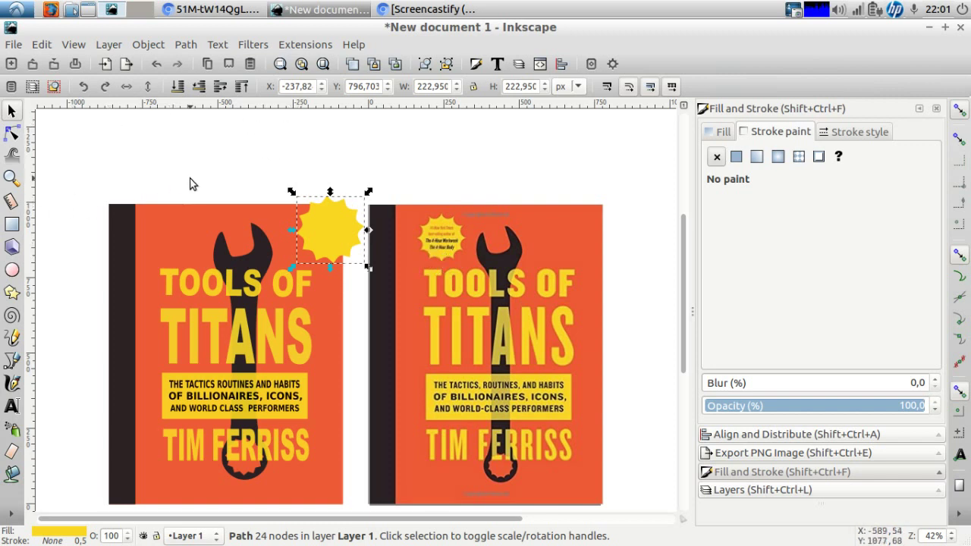
Start a new text object in the empty area above the recreated cover
key(t)
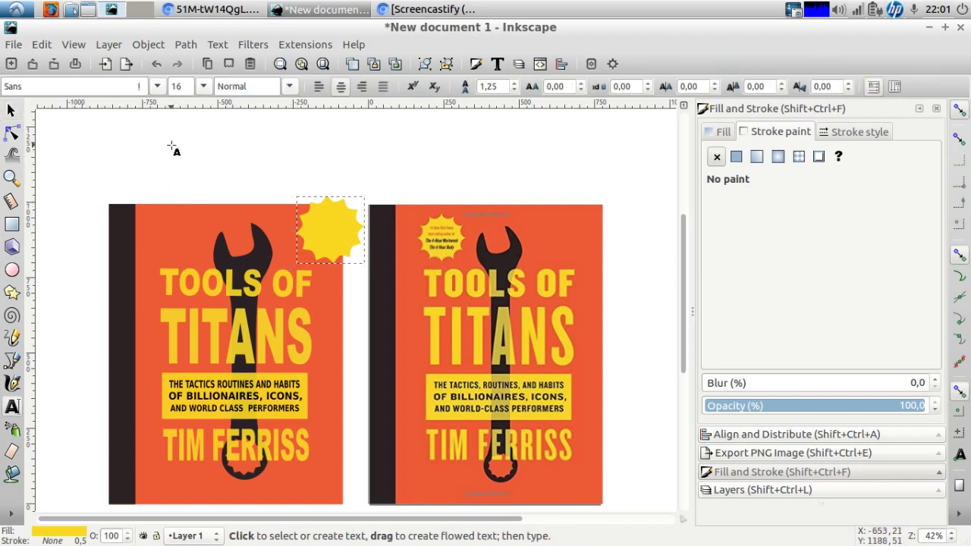
click(169, 151)
click(289, 86)
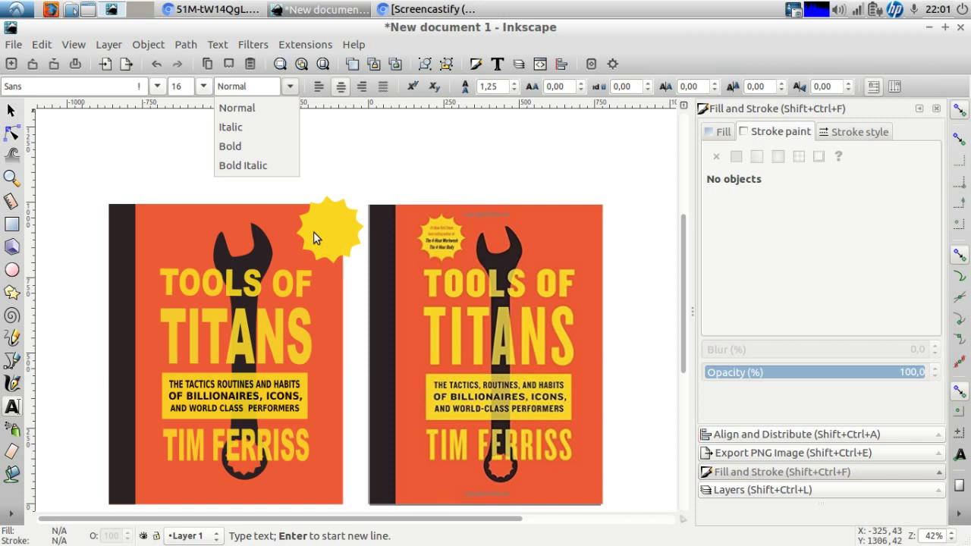
click(453, 136)
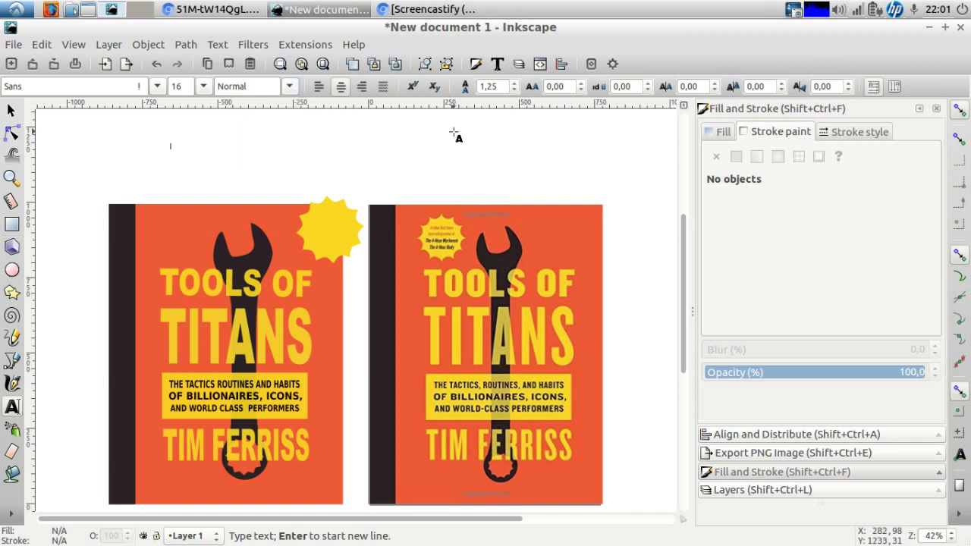
Check the badge lettering on the Chromium reference cover and set the "#1 New York times bestselling author" text to Sans Bold Italic
key(alt+Tab)
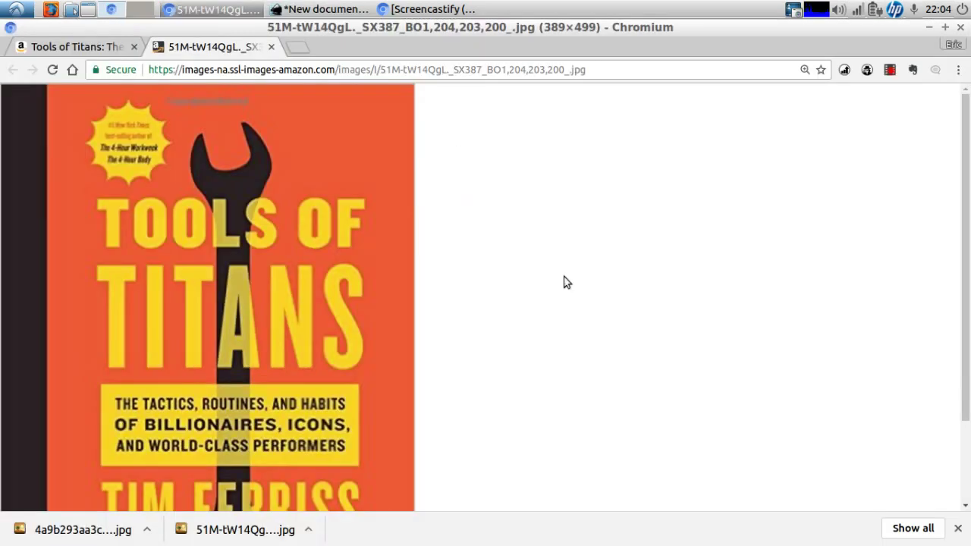
key(alt+Tab)
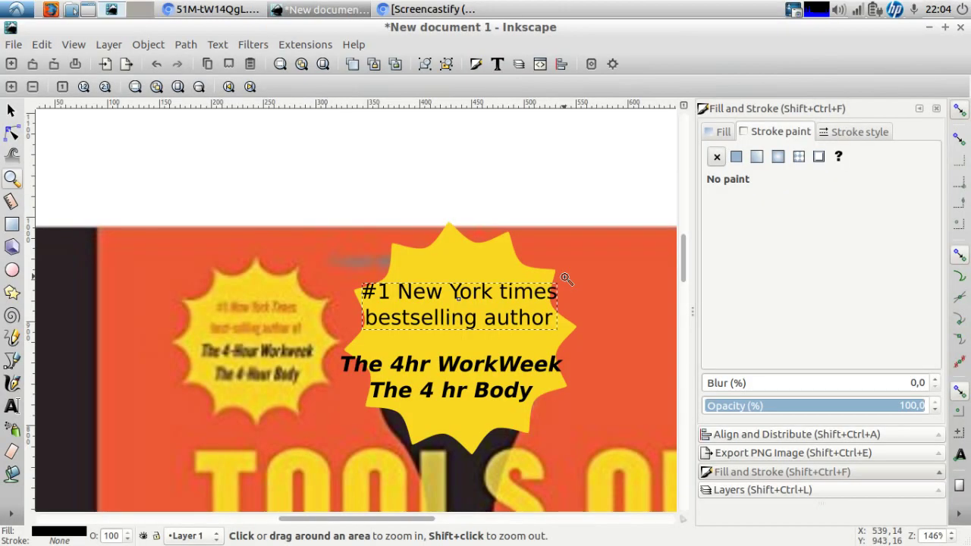
key(s)
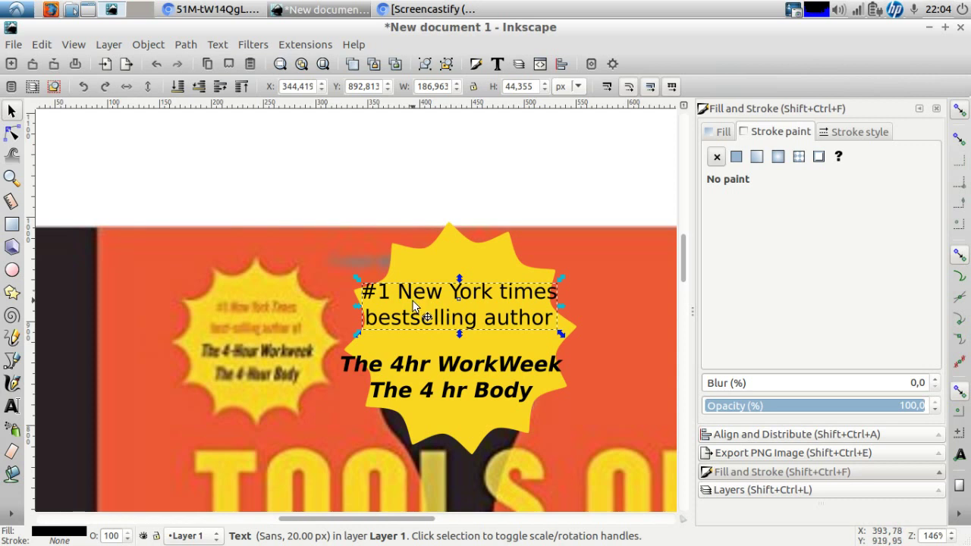
key(t)
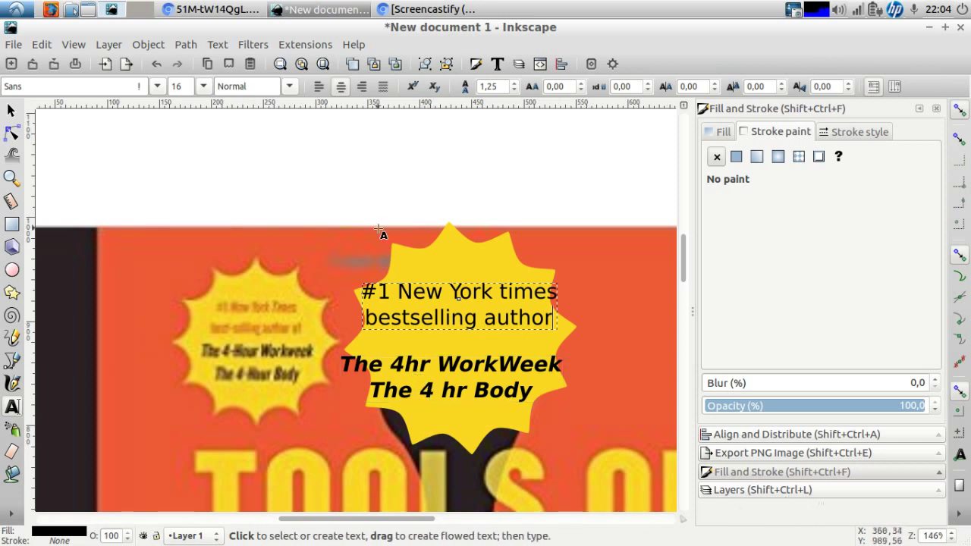
click(290, 86)
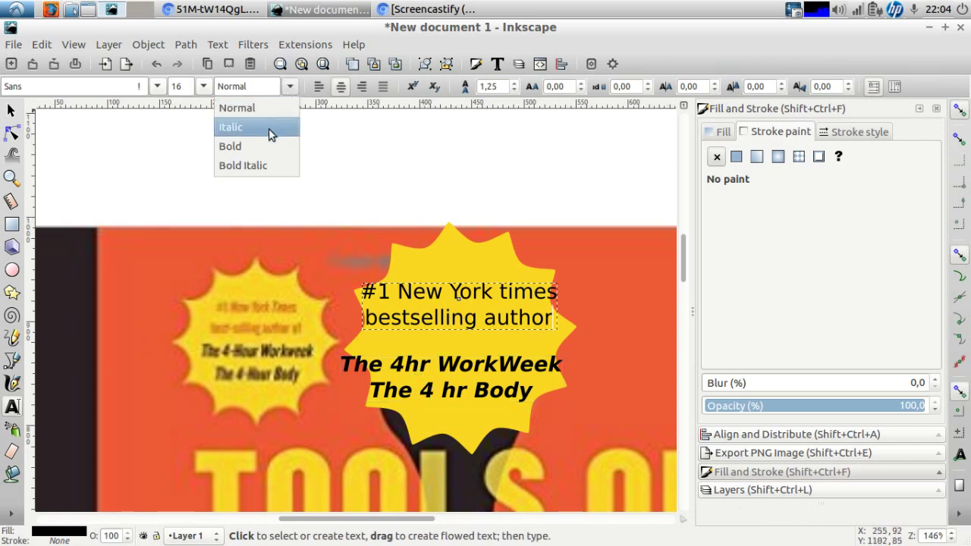
click(244, 127)
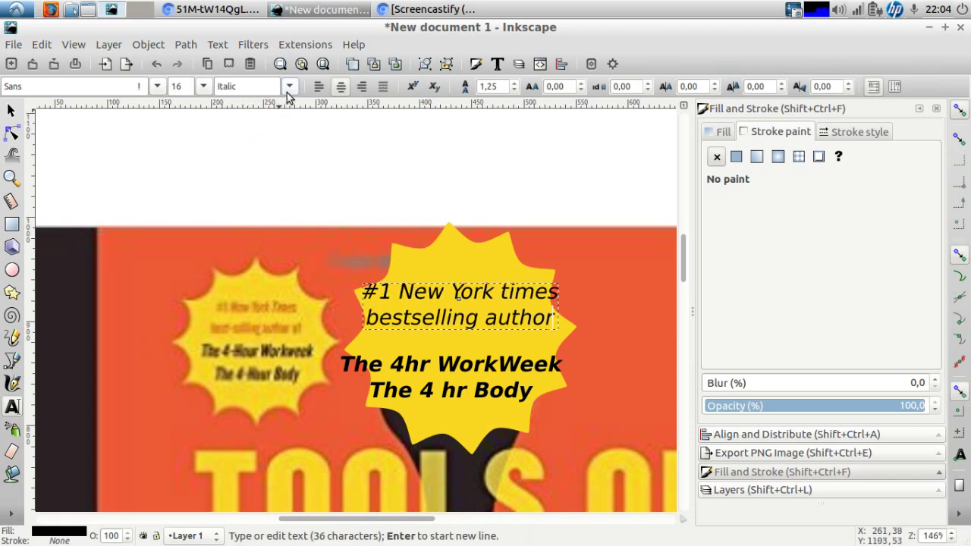
click(290, 86)
click(244, 146)
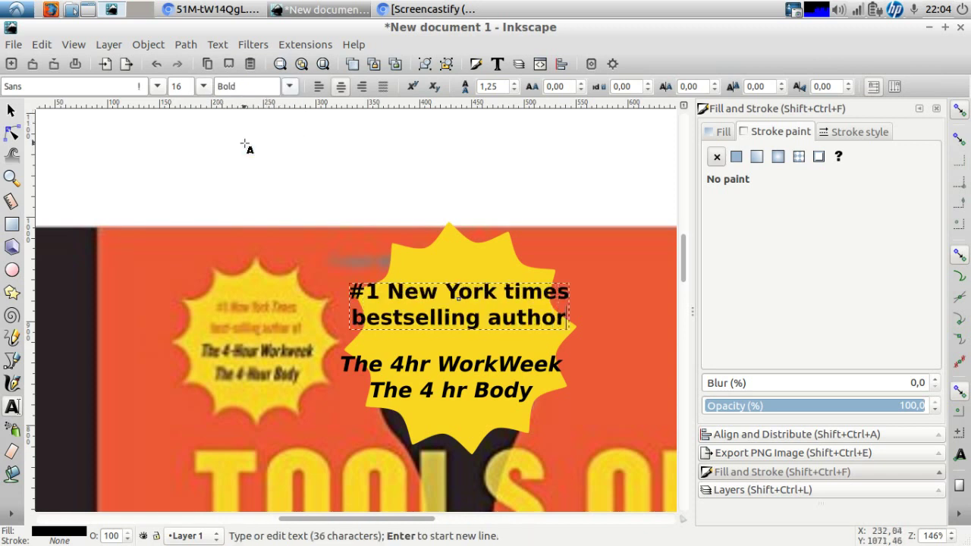
click(290, 86)
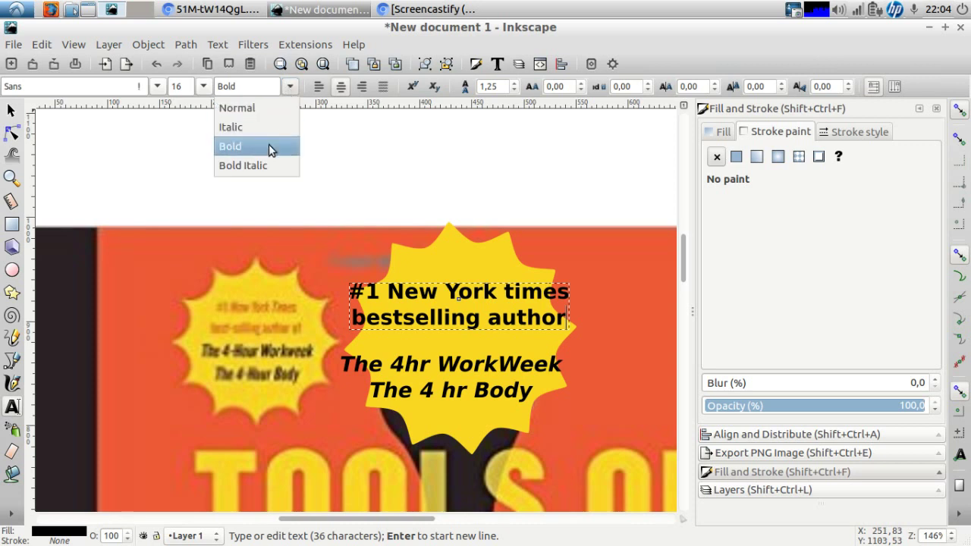
click(258, 165)
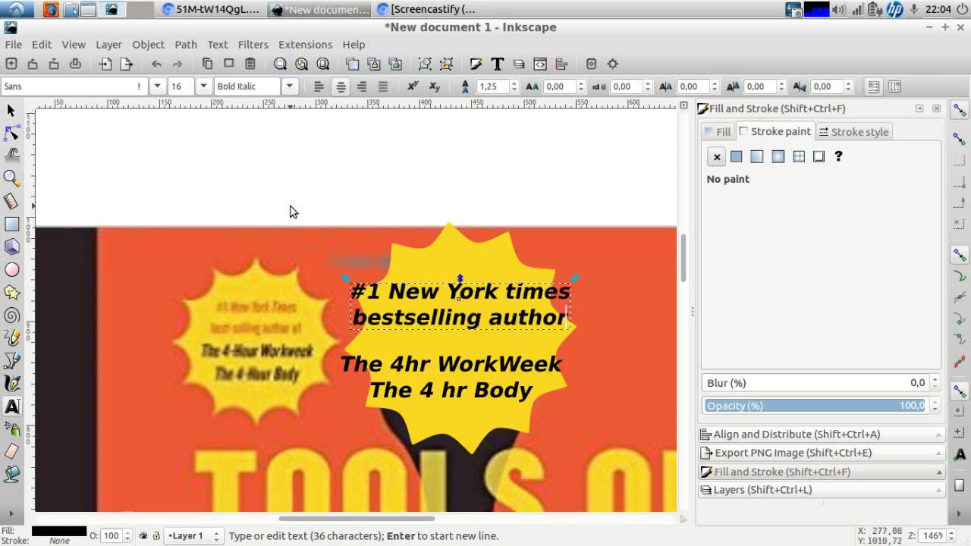
Fit the lettering inside the starburst by shrinking the upper text to about 159 px wide and the lower text to about 172 px
key(F1)
drag(345, 279, 400, 282)
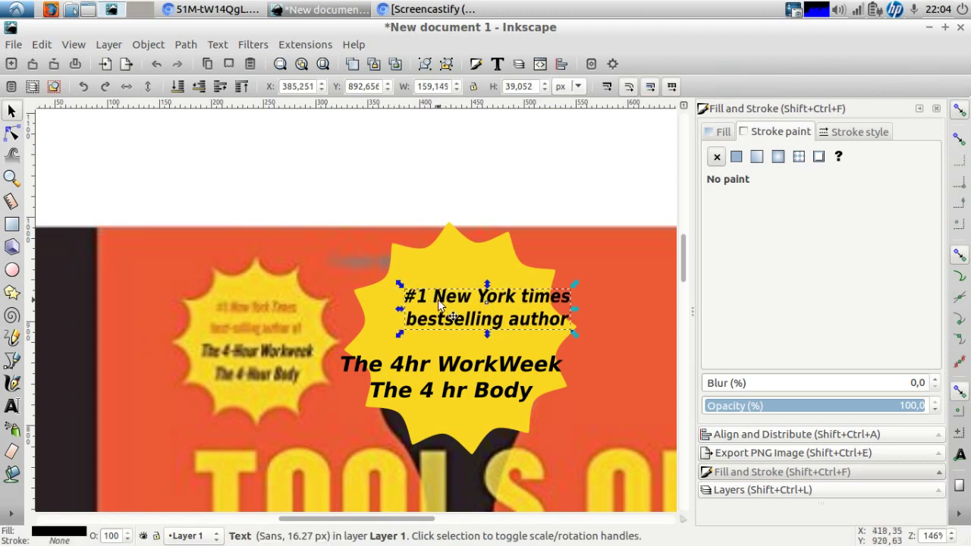
drag(443, 305, 414, 303)
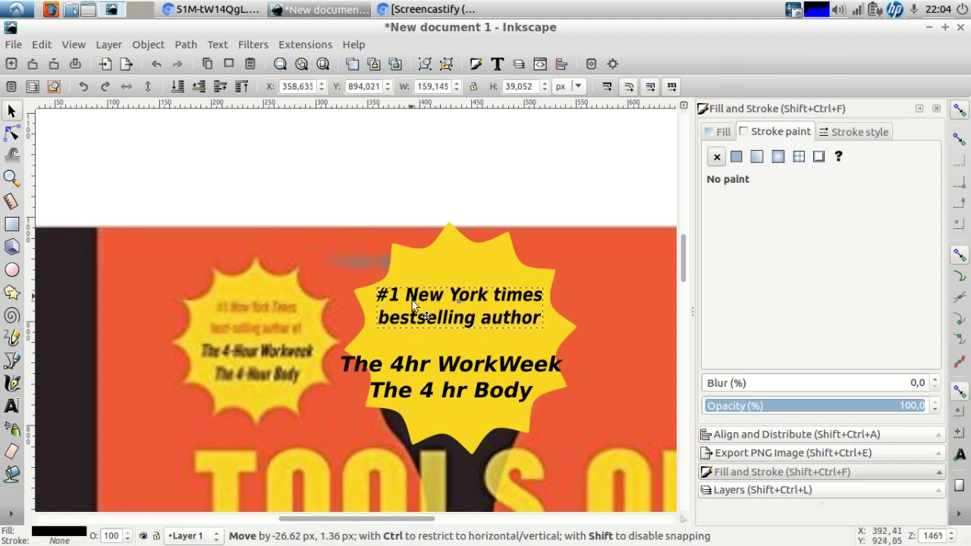
click(369, 371)
drag(336, 352, 371, 356)
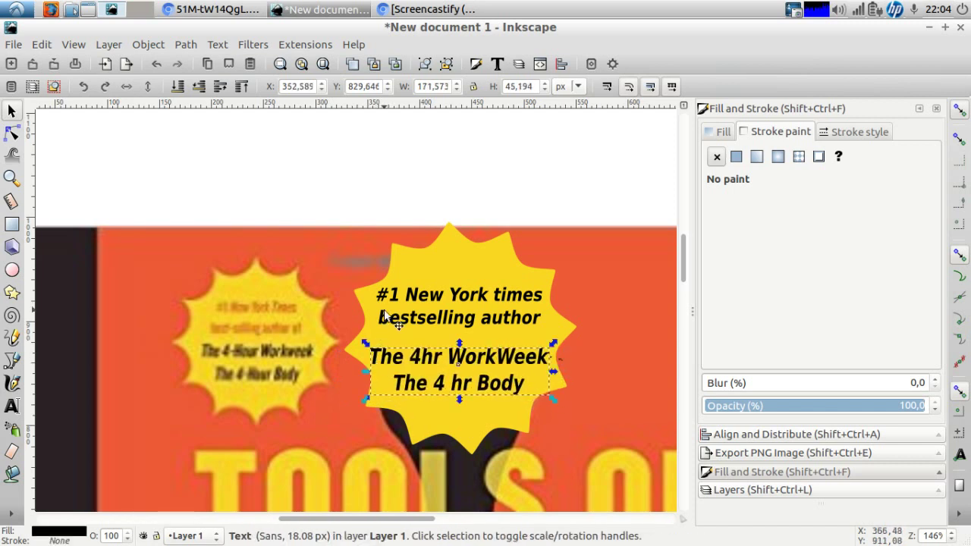
Select the "#1 New York times bestselling author" text and check the badge's lettering colour on the Chromium reference cover
click(405, 326)
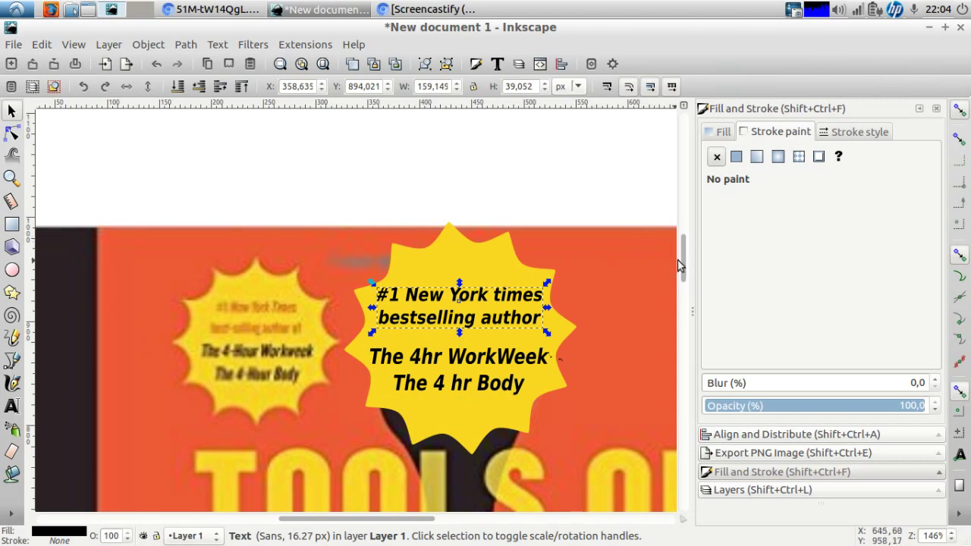
drag(684, 265, 672, 514)
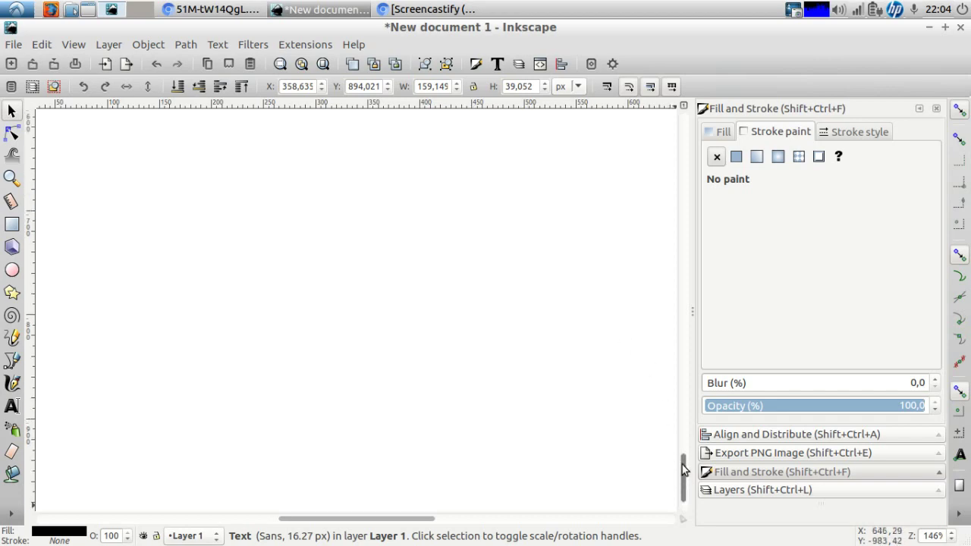
drag(686, 466, 687, 262)
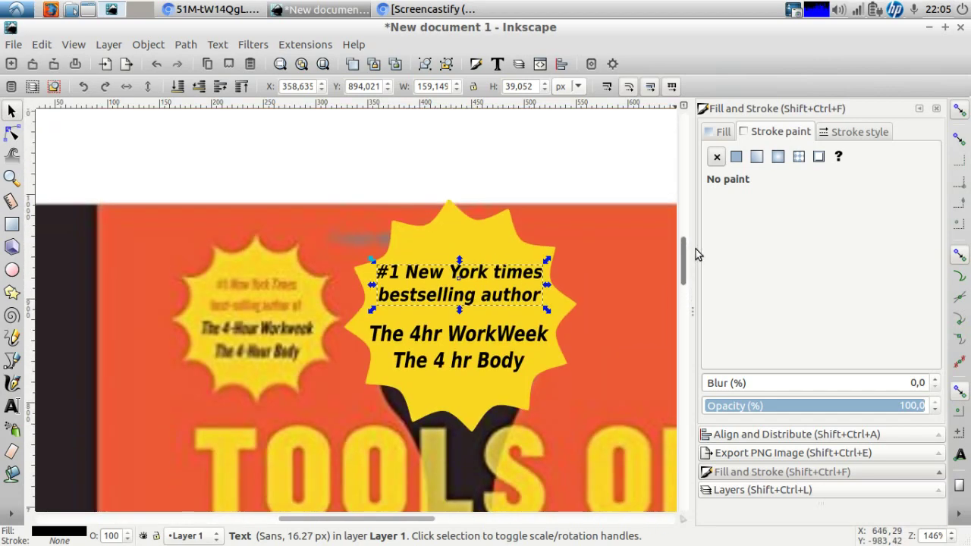
key(alt+Tab)
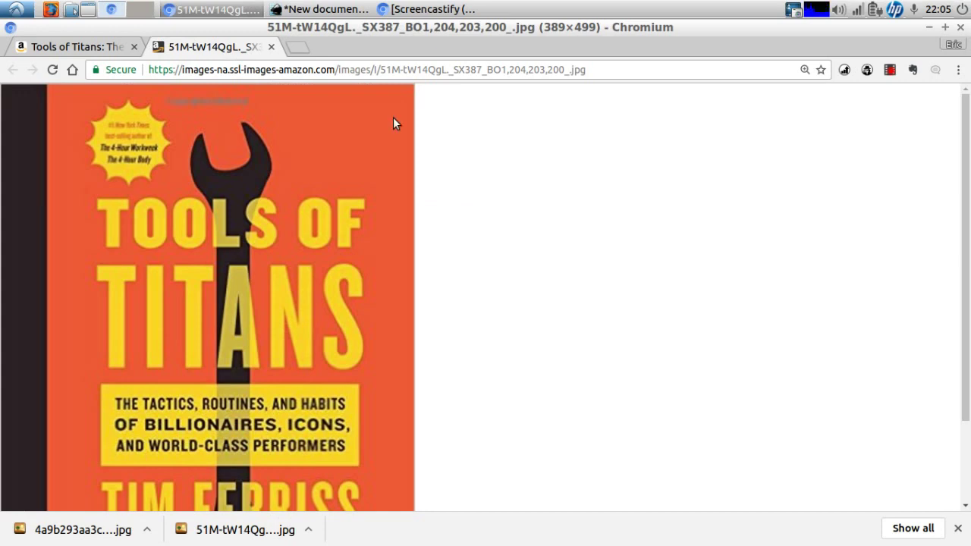
key(alt+Tab)
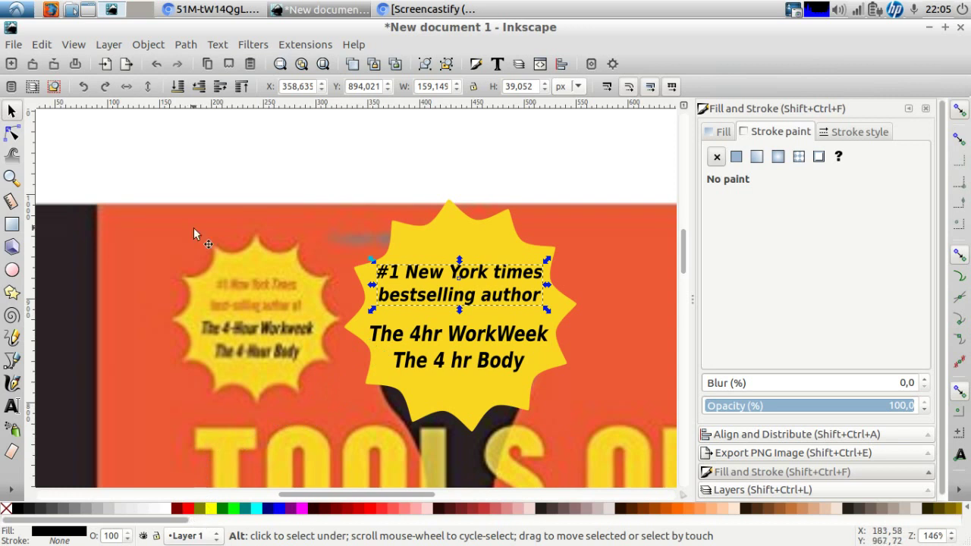
Hide the colour palette and show it again
click(73, 45)
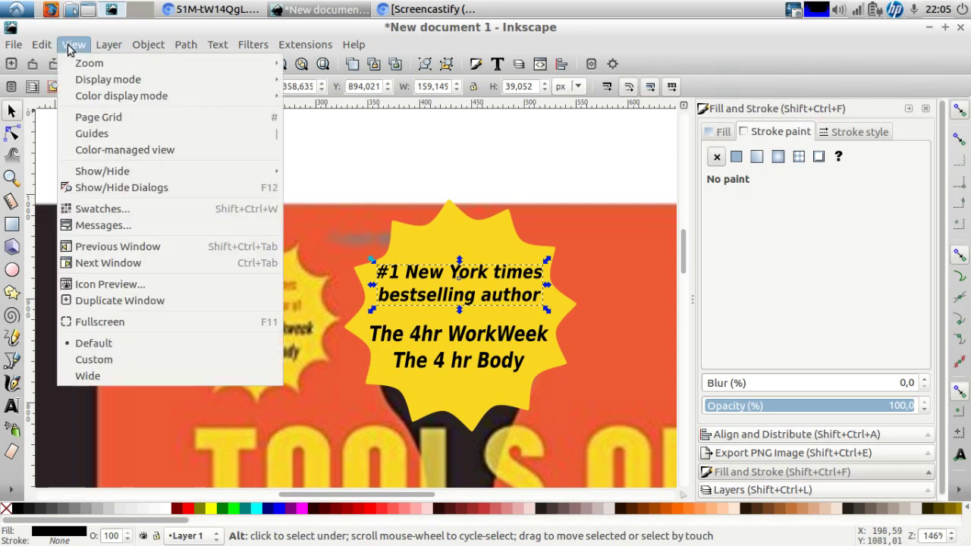
mouse_move(80, 172)
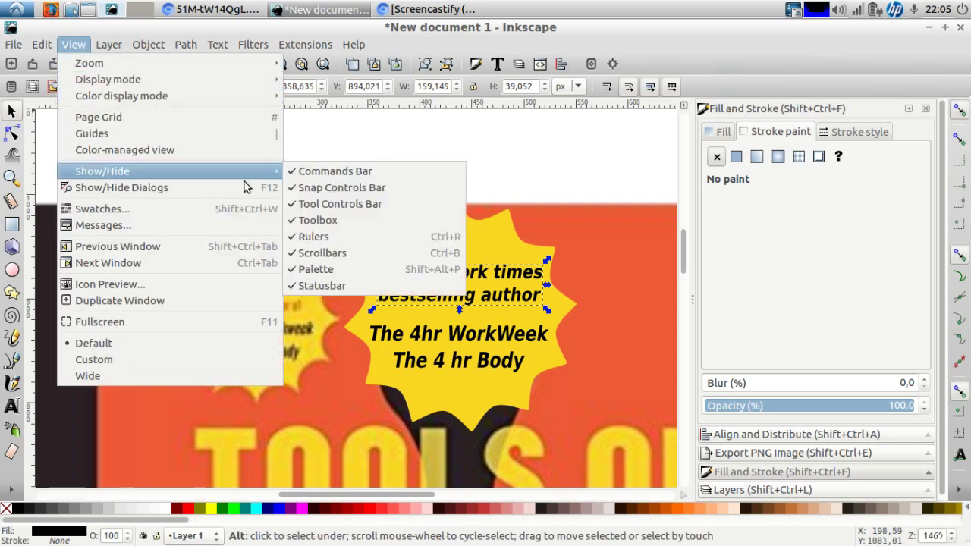
click(302, 270)
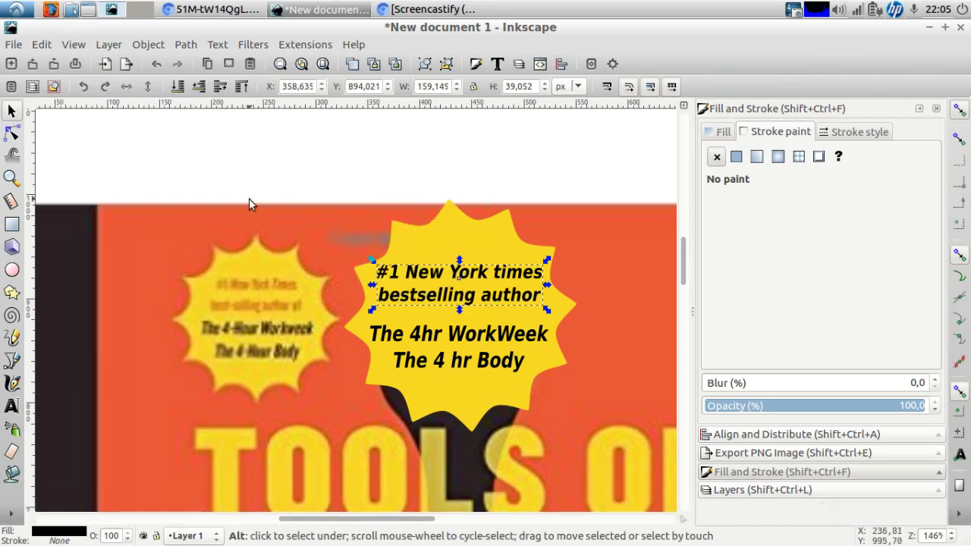
click(74, 47)
mouse_move(80, 85)
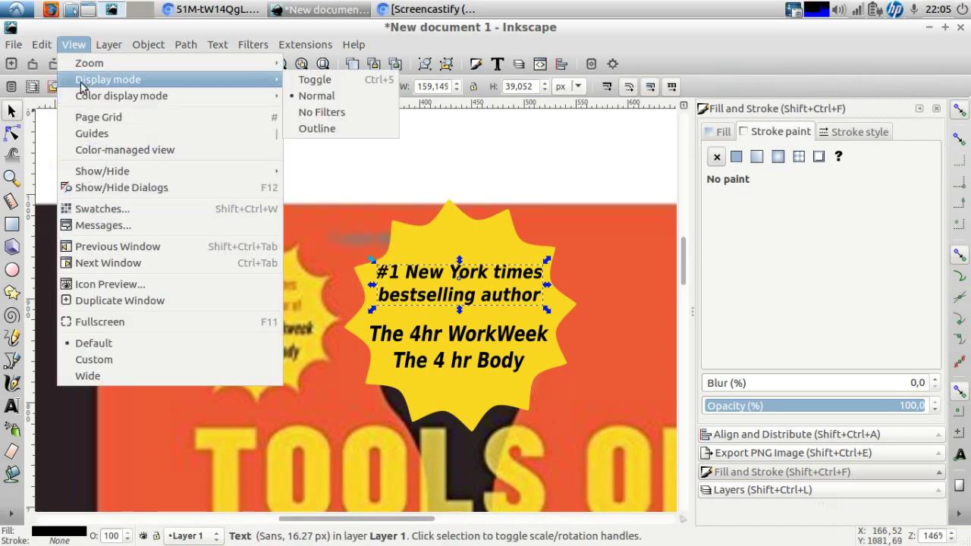
mouse_move(78, 174)
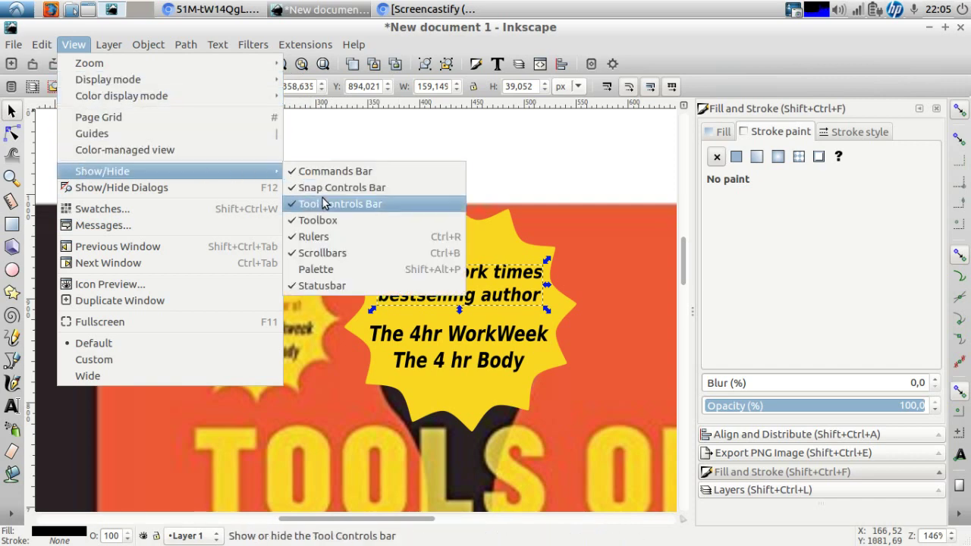
click(324, 270)
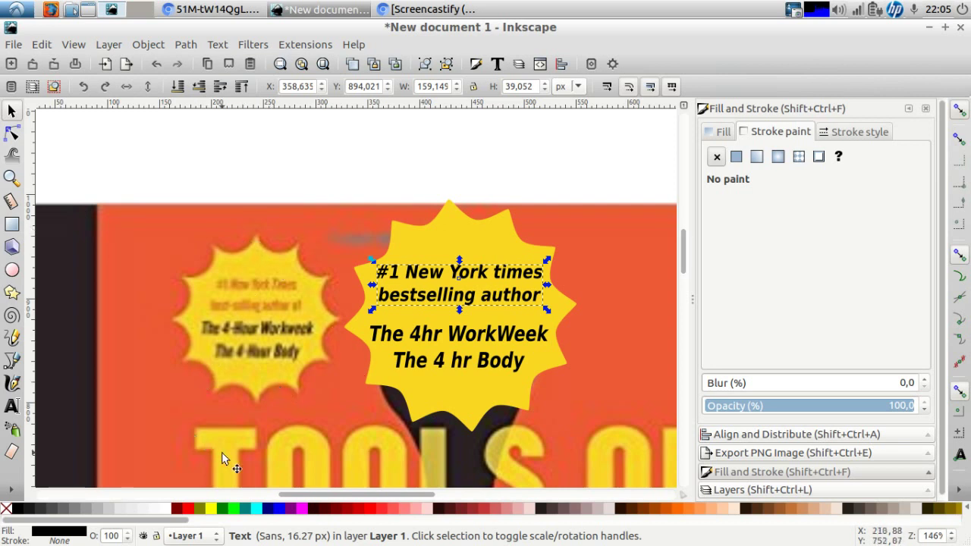
Try red and dark red swatches on the "#1 New York times bestselling author" text and refine its flat fill to cc1717ff
click(188, 514)
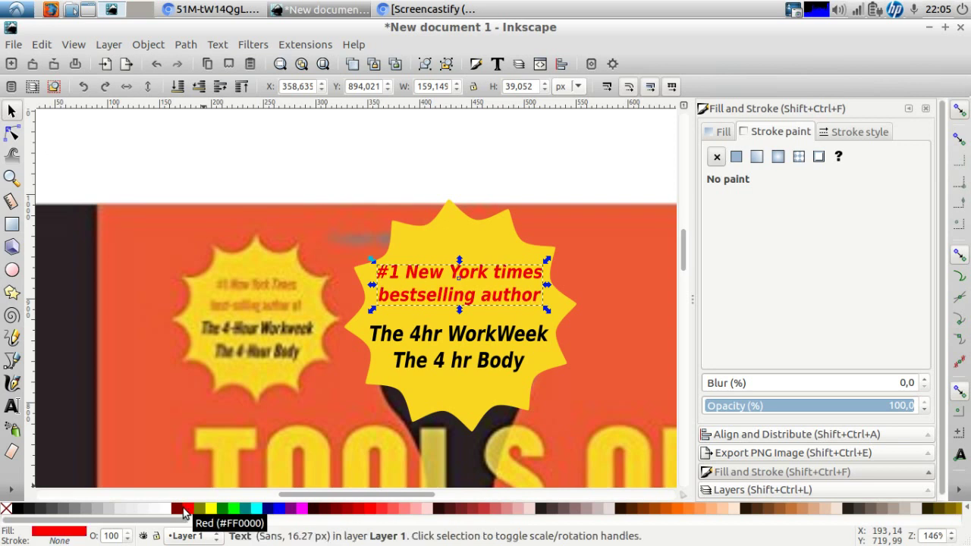
click(177, 513)
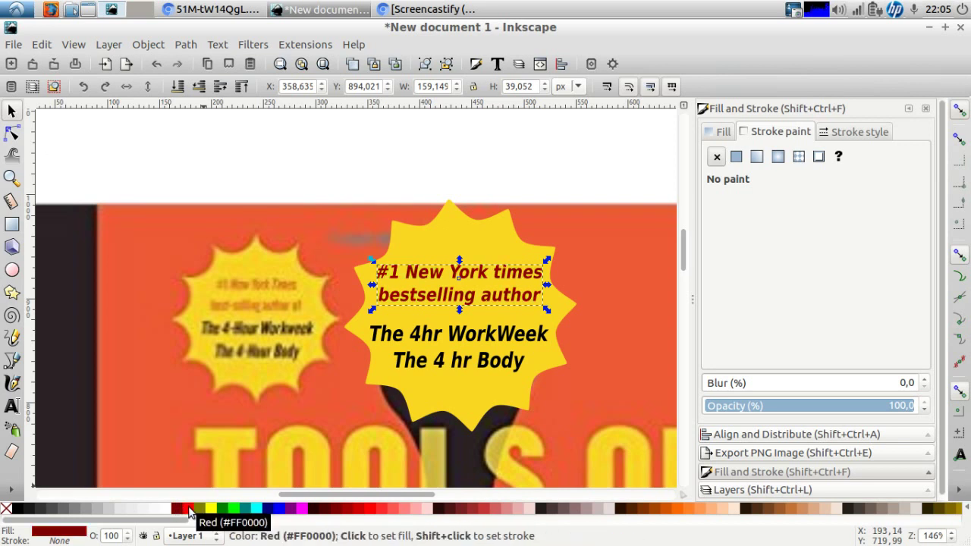
click(189, 511)
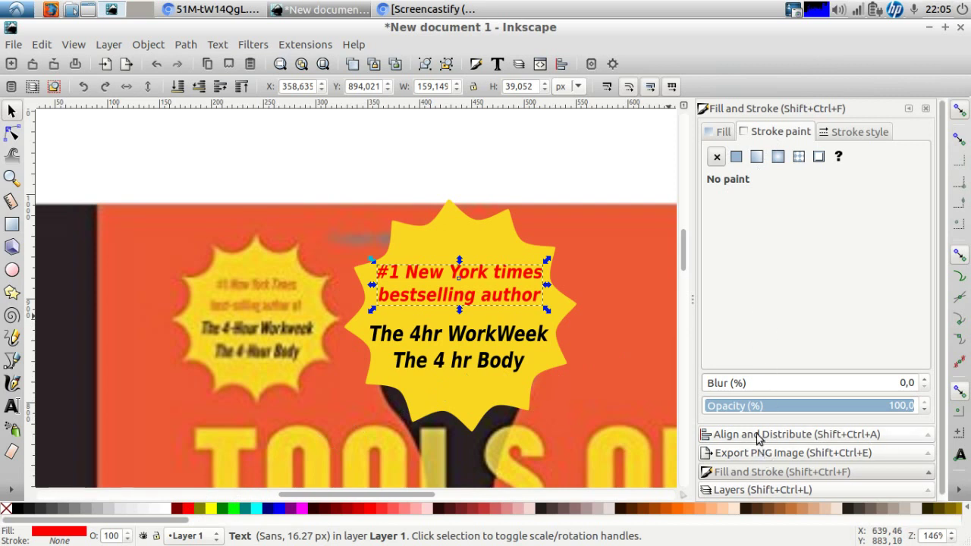
click(759, 471)
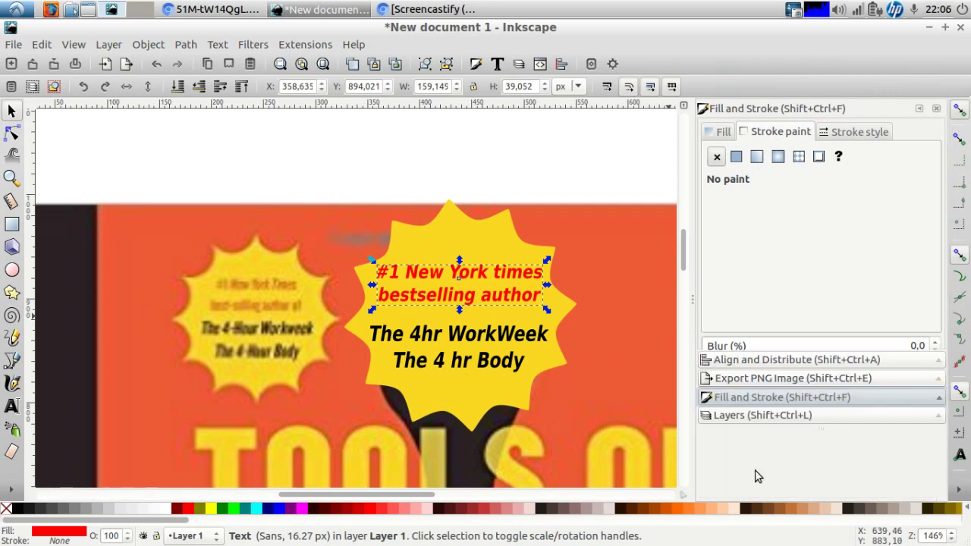
click(722, 132)
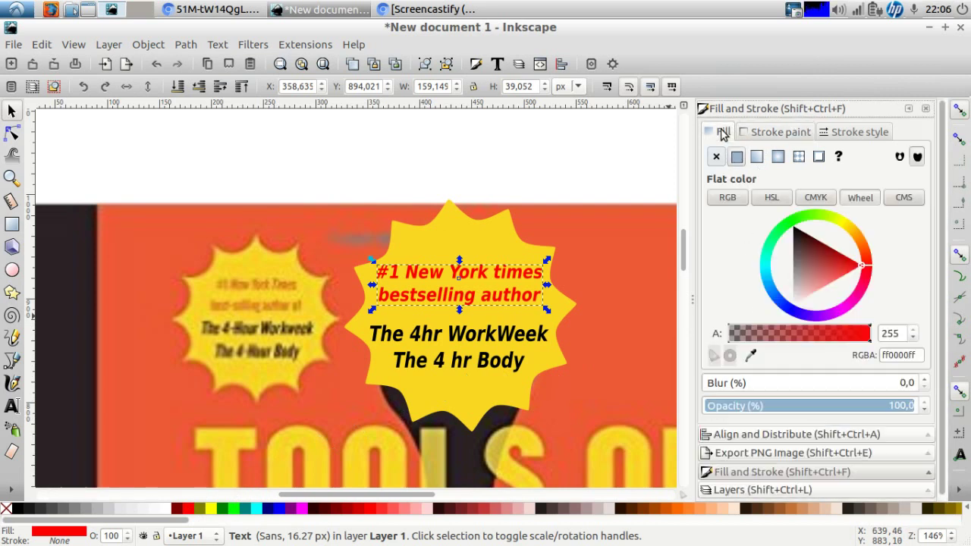
click(849, 266)
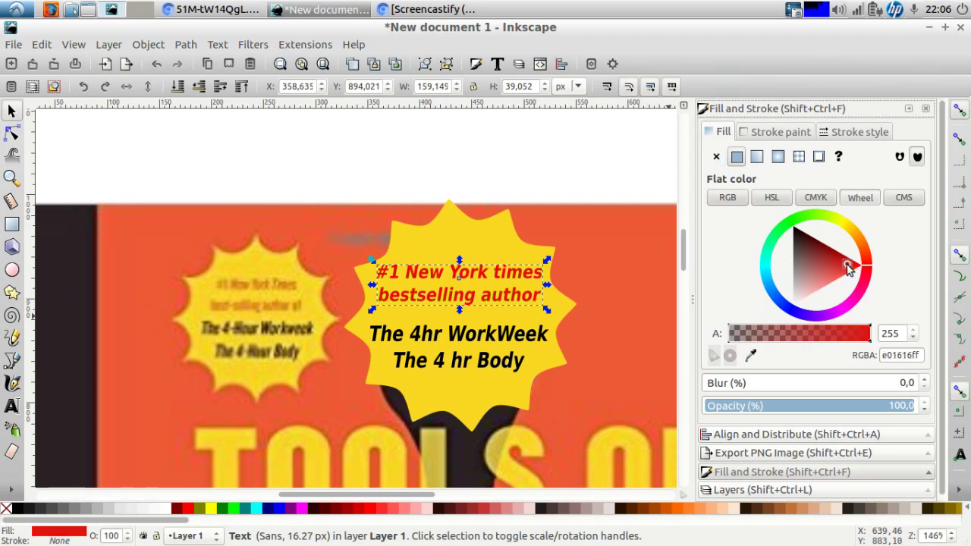
drag(846, 265, 842, 263)
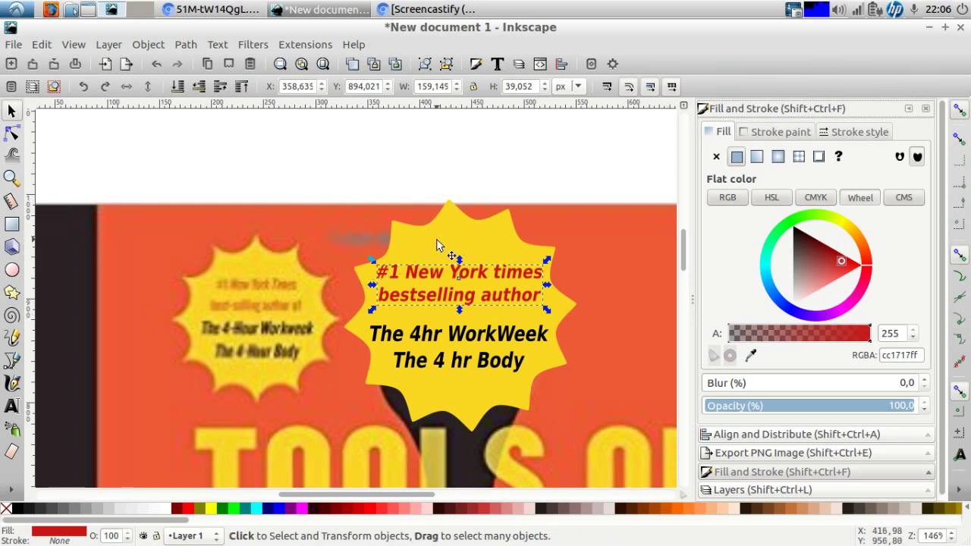
Group the starburst with its upper and lower lettering
shift+click(445, 243)
shift+click(425, 333)
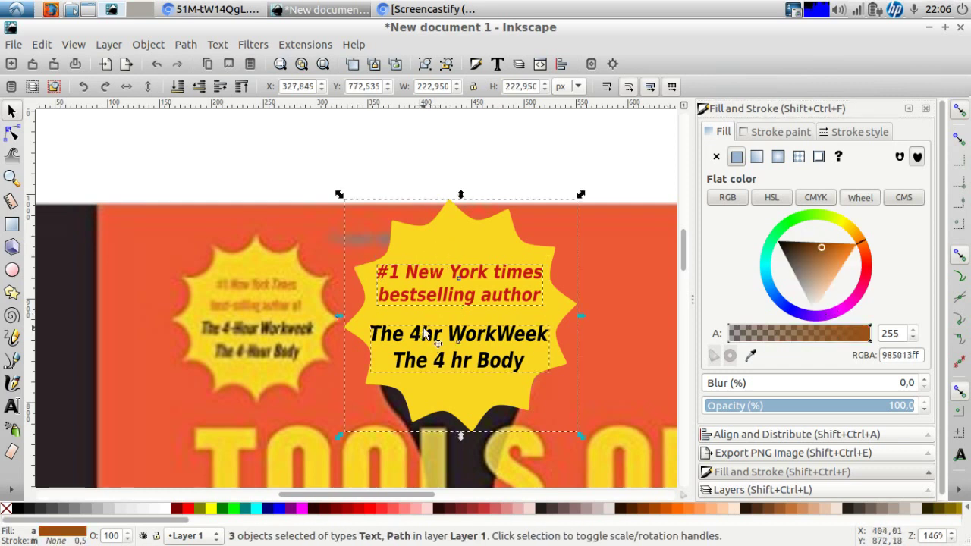
key(ctrl+g)
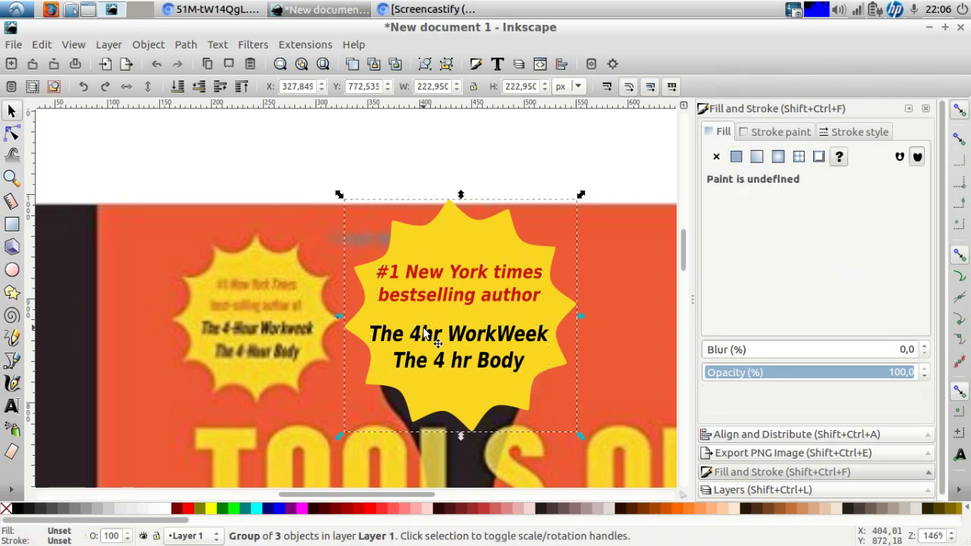
Place the badge group over the reference cover's badge and scale it proportionally to about 176 px wide
drag(443, 247, 266, 277)
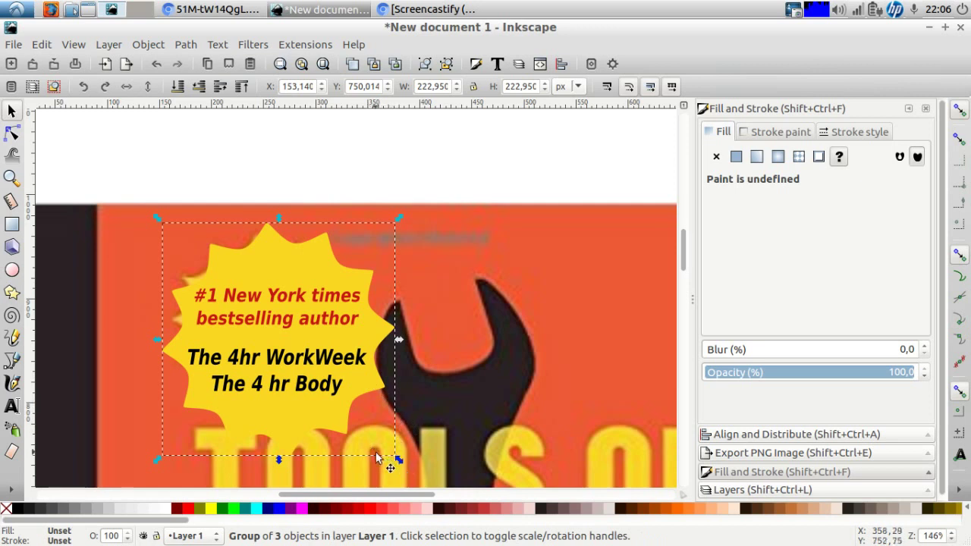
key(ctrl)
drag(399, 462, 352, 431)
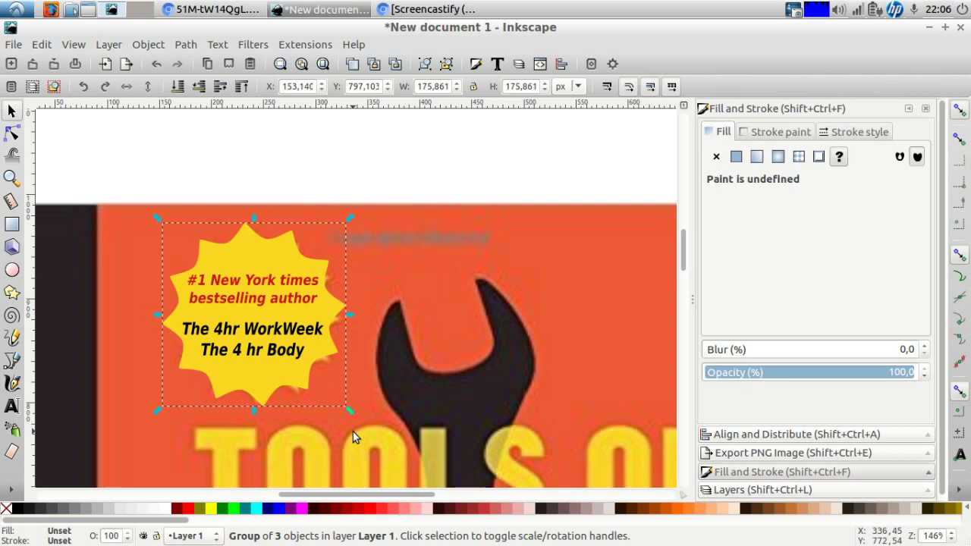
Place the badge group in the recreated cover's upper left area above the title, then deselect it
click(301, 64)
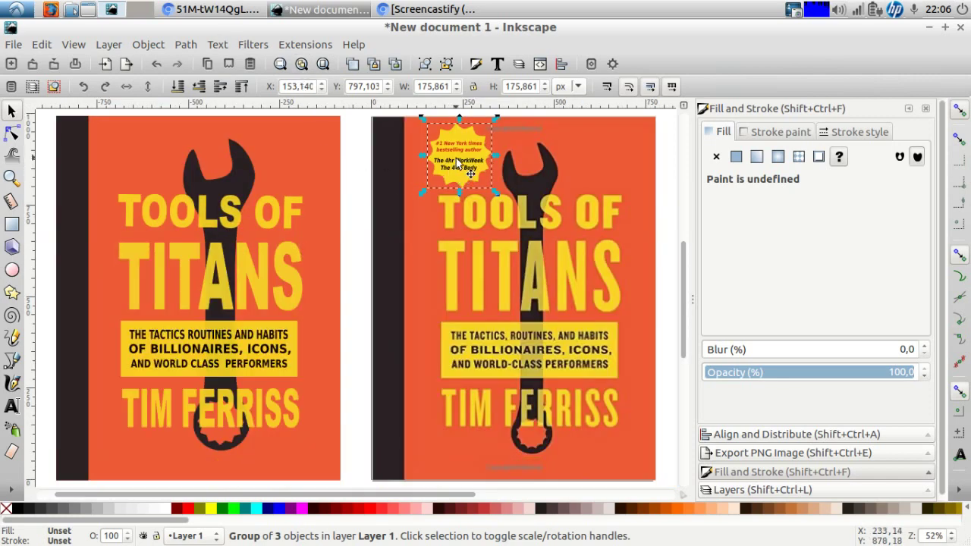
drag(449, 164, 134, 160)
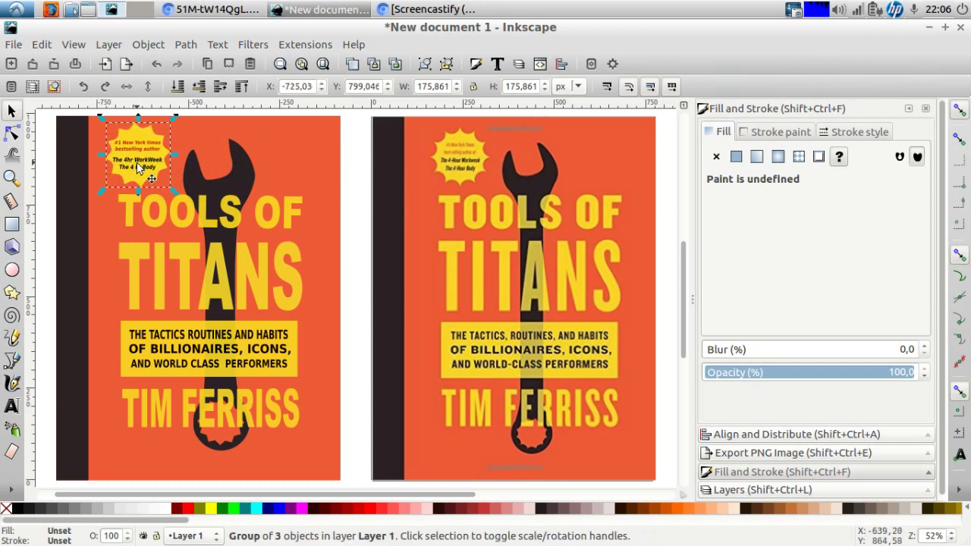
click(354, 226)
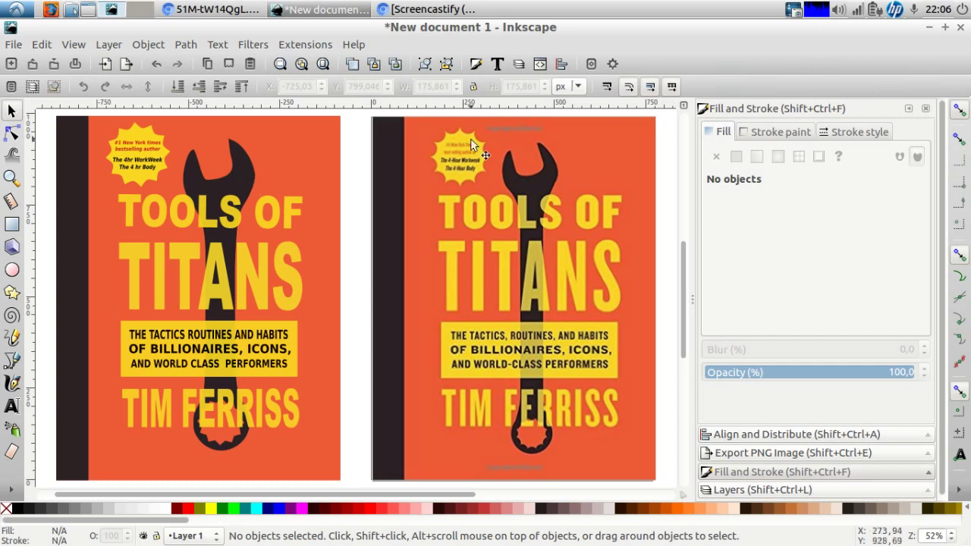
Set the PNG export area to the selected recreated cover group and its resolution to 300 dpi
click(319, 135)
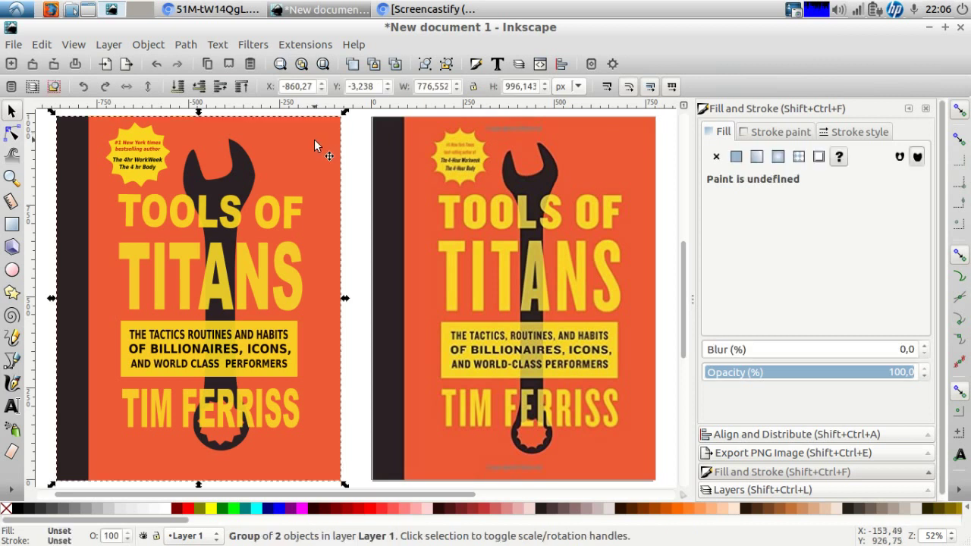
click(749, 455)
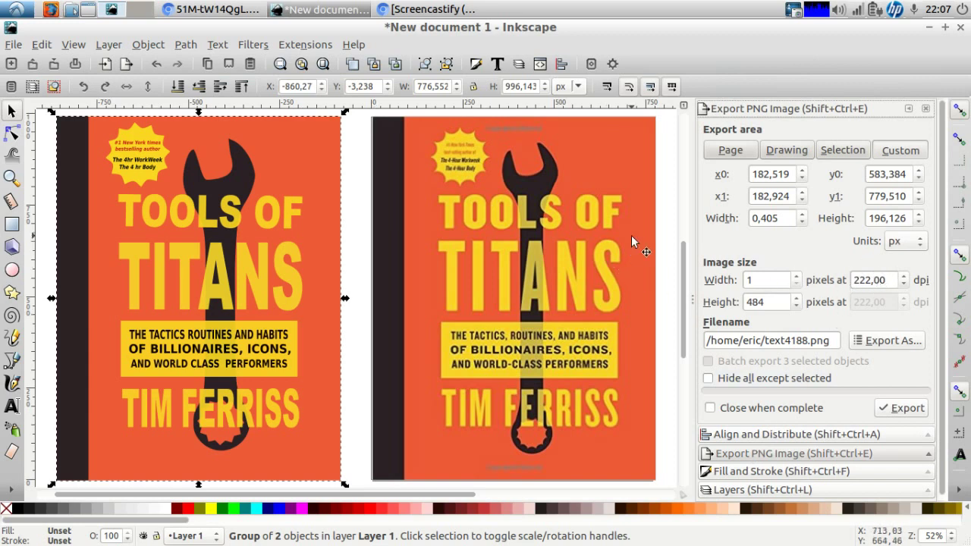
click(841, 151)
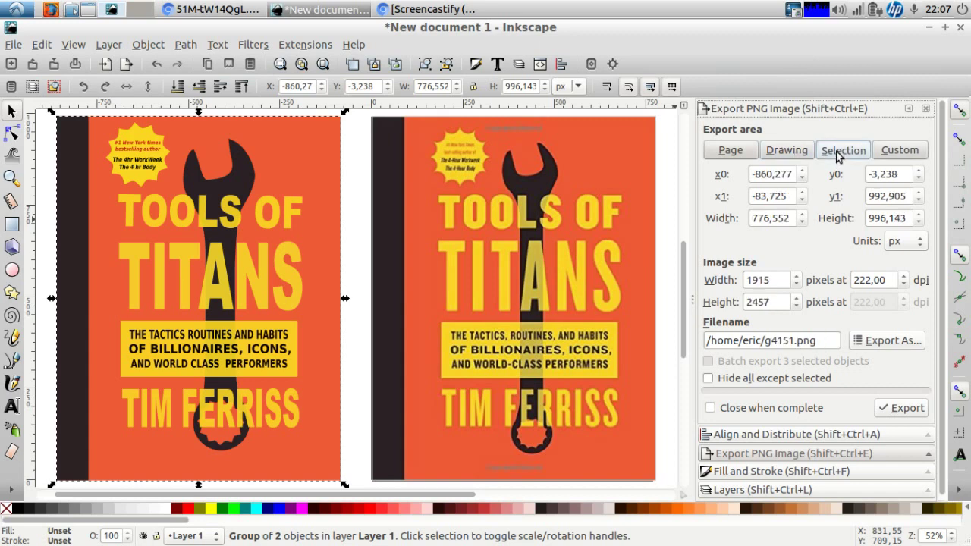
click(761, 280)
drag(890, 279, 833, 280)
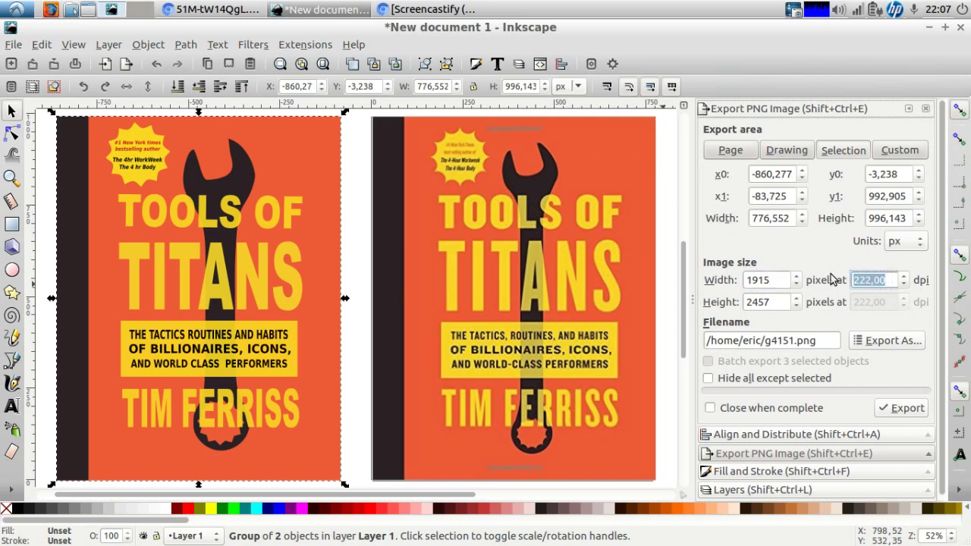
text(300)
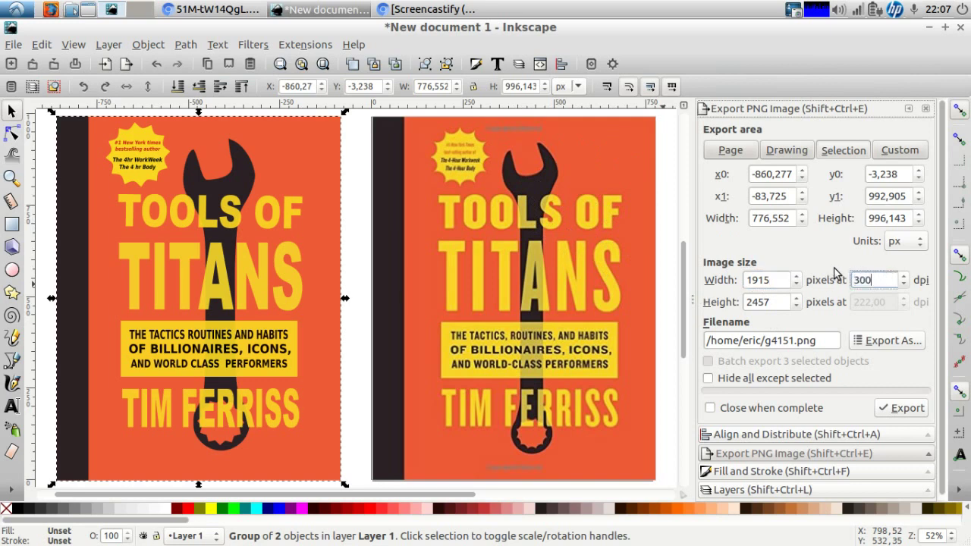
click(774, 280)
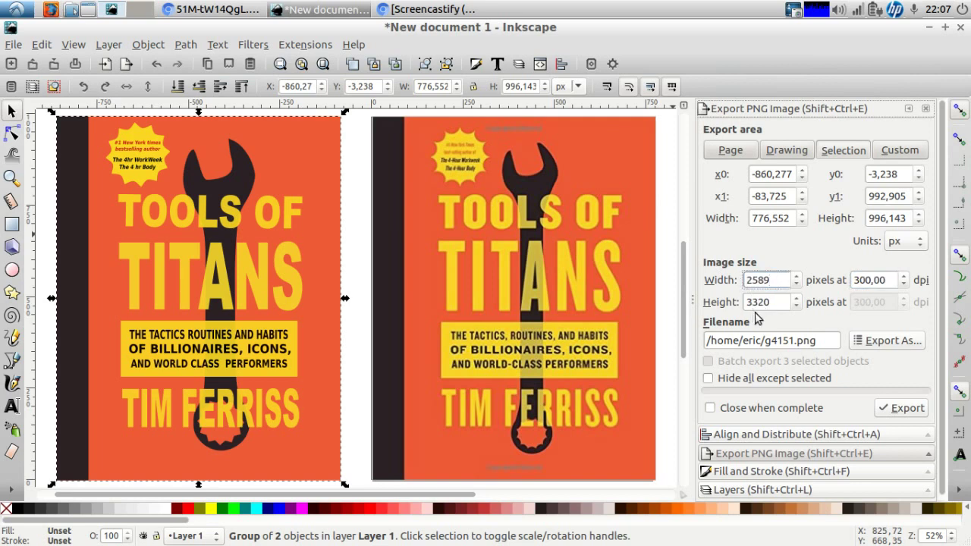
Name the export file titan-cover.png and export the recreated cover
click(794, 341)
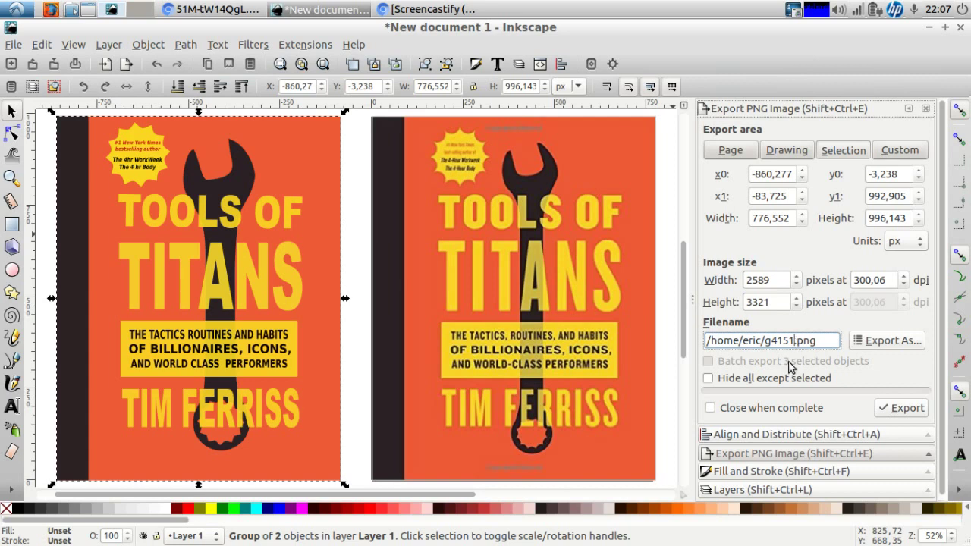
key(BackSpace)
key(BackSpace)
key(BackSpace)
key(BackSpace)
key(BackSpace)
text(titan-cover)
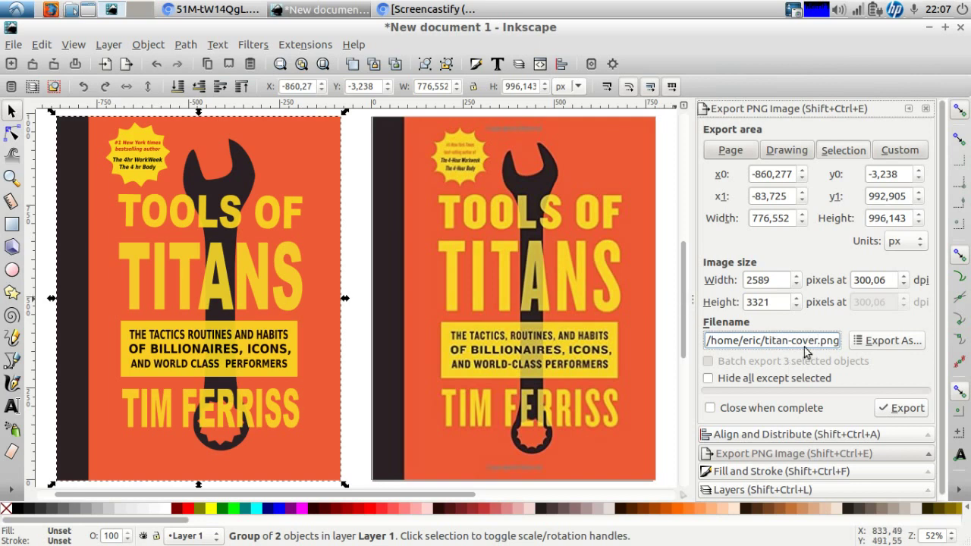
click(896, 409)
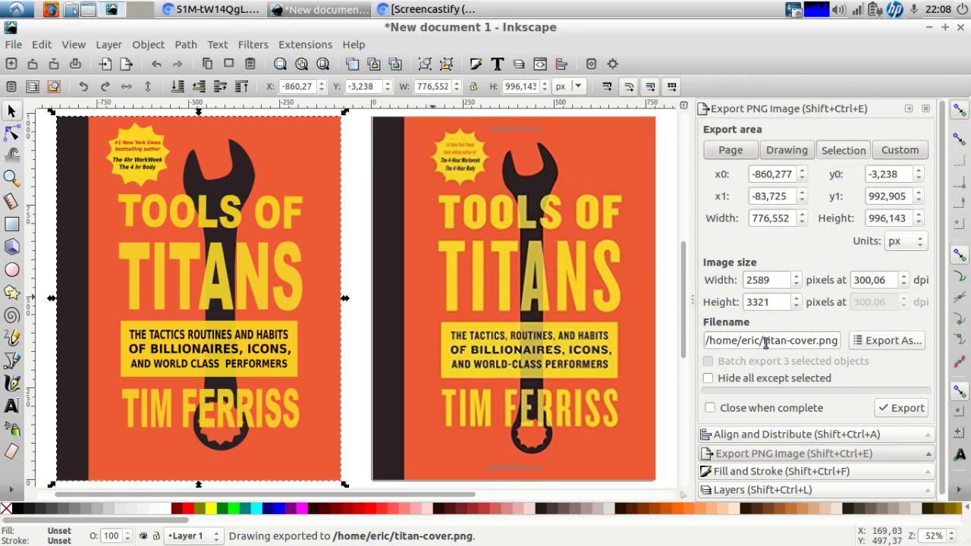
Browse to the home folder in the file manager and open titan-cover.png in the image viewer to check the exported cover
click(76, 10)
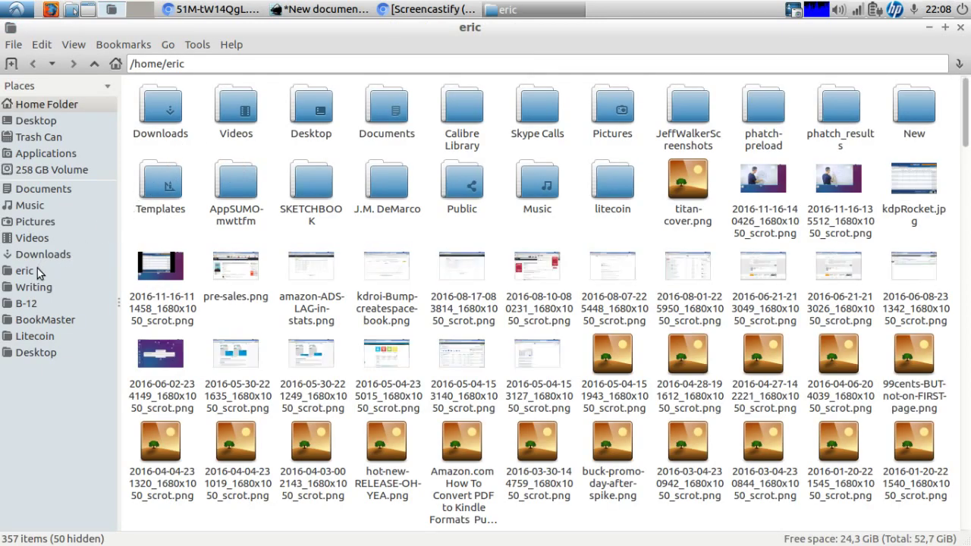
click(29, 271)
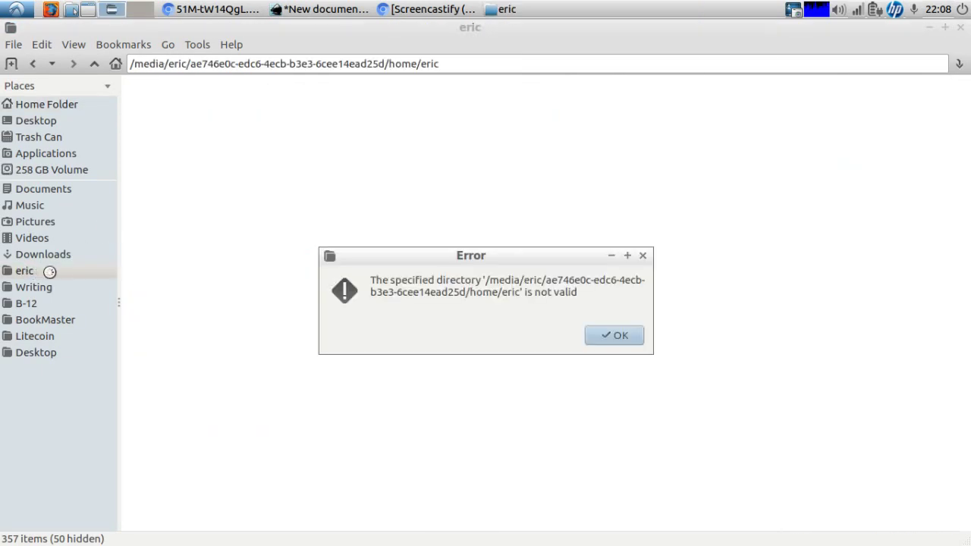
click(601, 335)
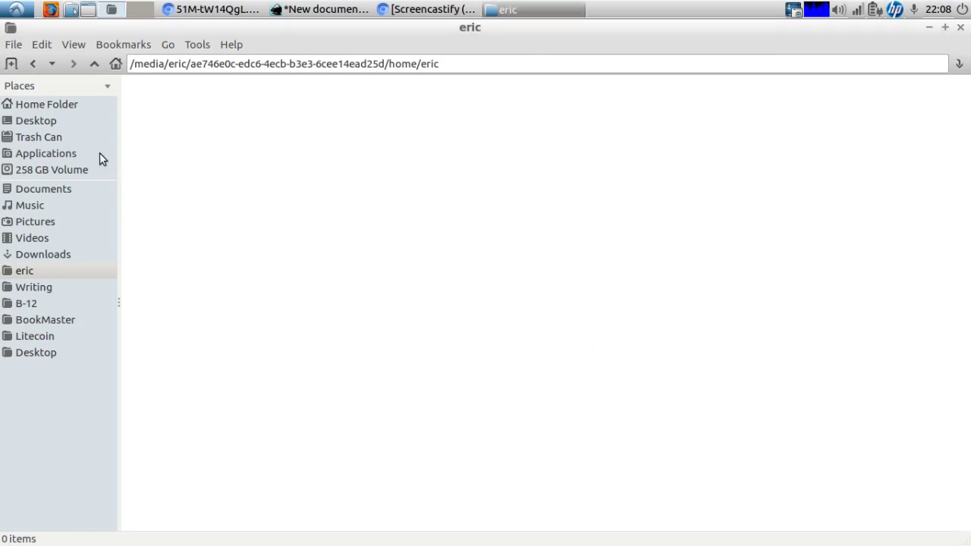
click(44, 107)
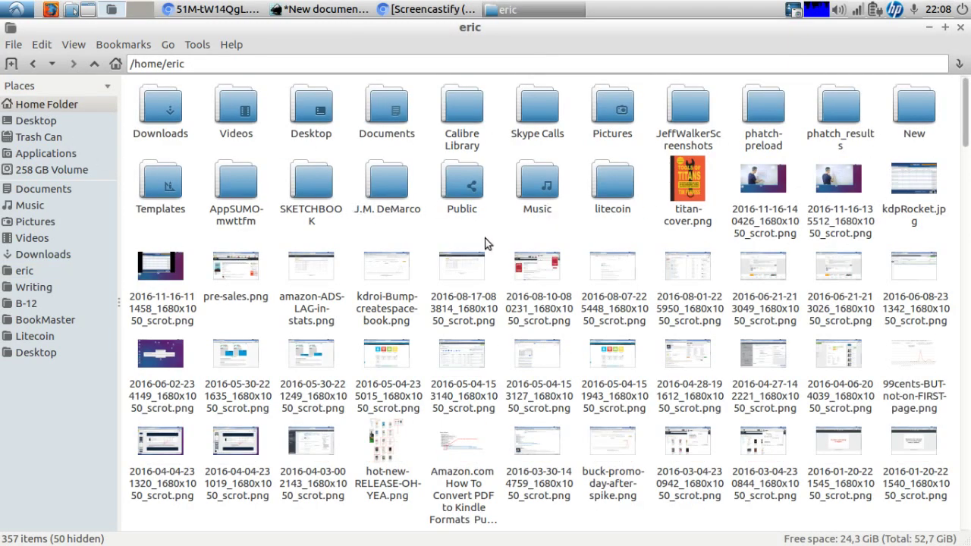
click(689, 190)
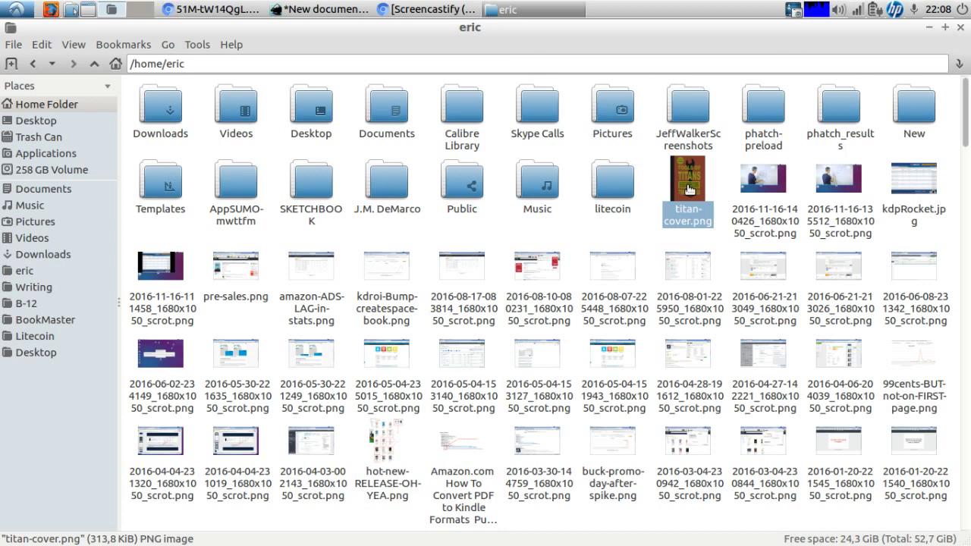
click(689, 190)
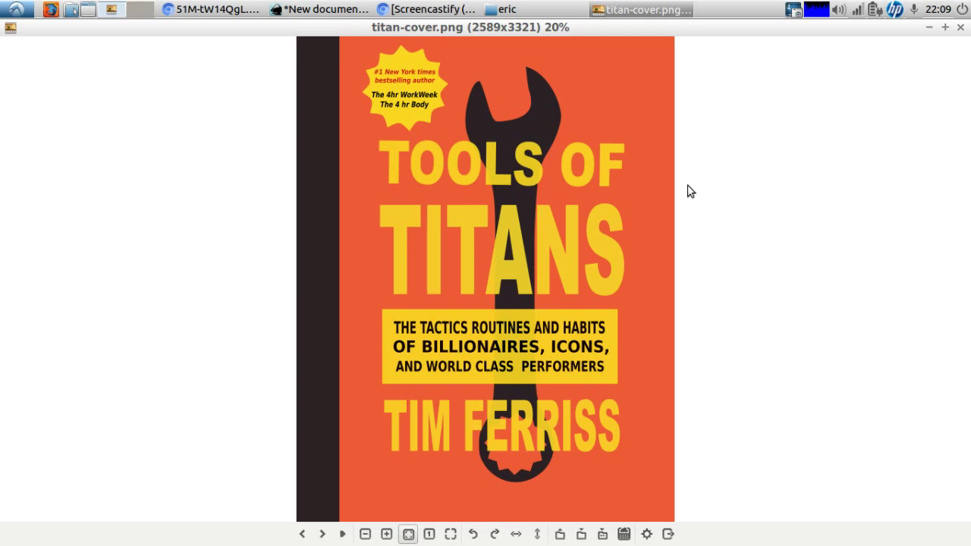
Switch to the Chromium window holding the original 389×499 cover image
key(alt+Tab)
key(alt+Tab)
key(alt+Tab)
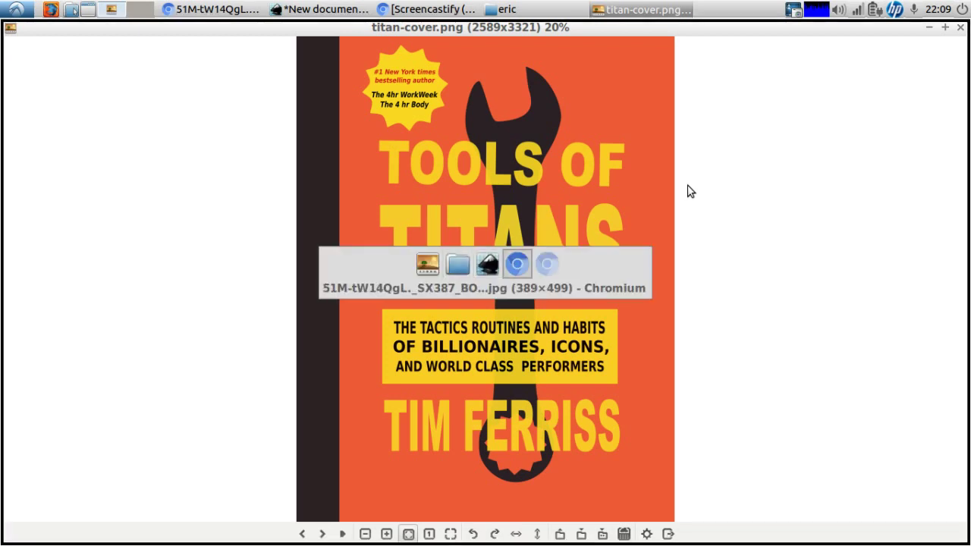